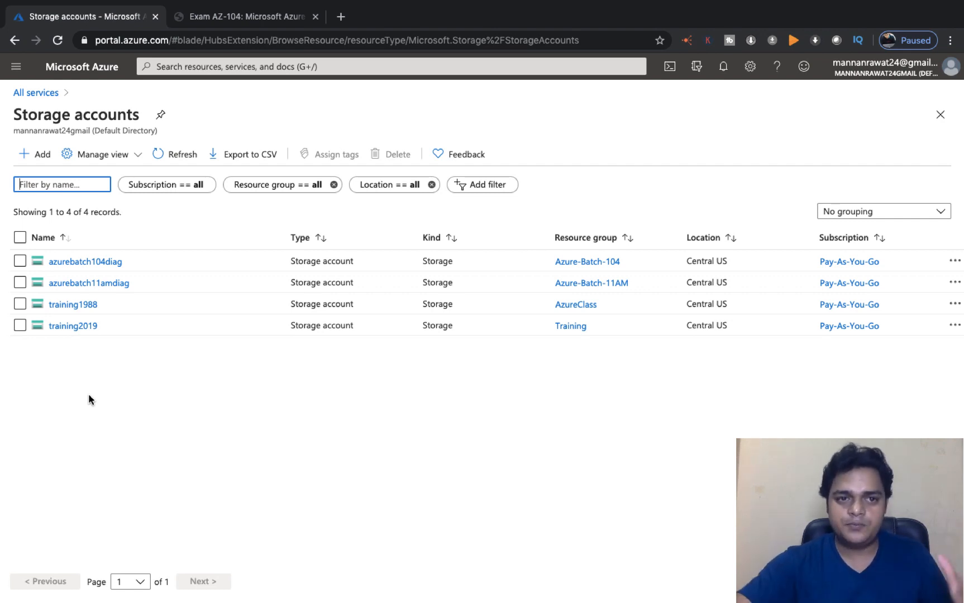
Start creating a storage account in the Training resource group and name it telnet.
{"action": "left_click", "coordinate": [43, 155]}
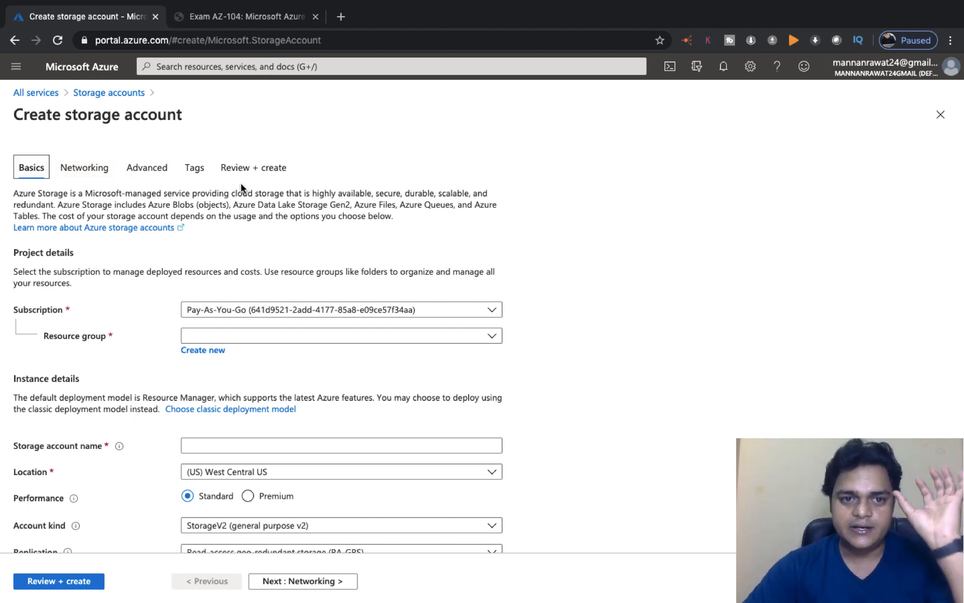
{"action": "scroll", "coordinate": [243, 249], "scroll_direction": "down", "scroll_amount": 2}
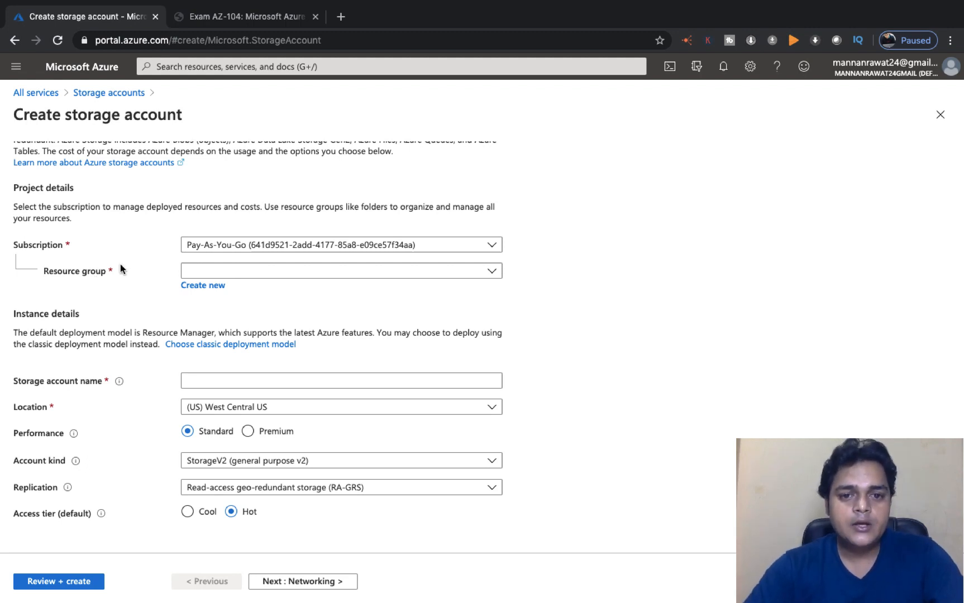
{"action": "left_click", "coordinate": [446, 272]}
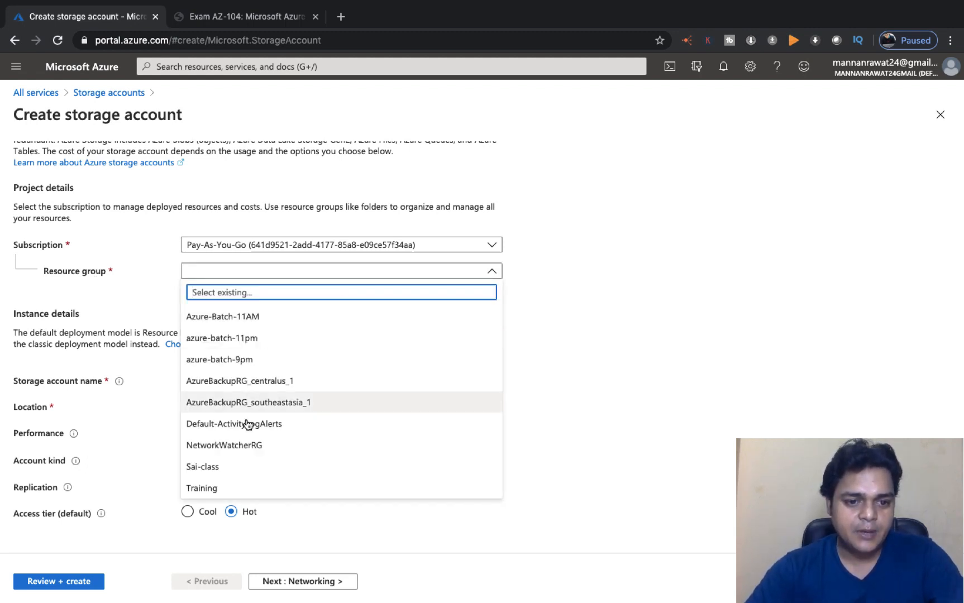
{"action": "left_click", "coordinate": [203, 496]}
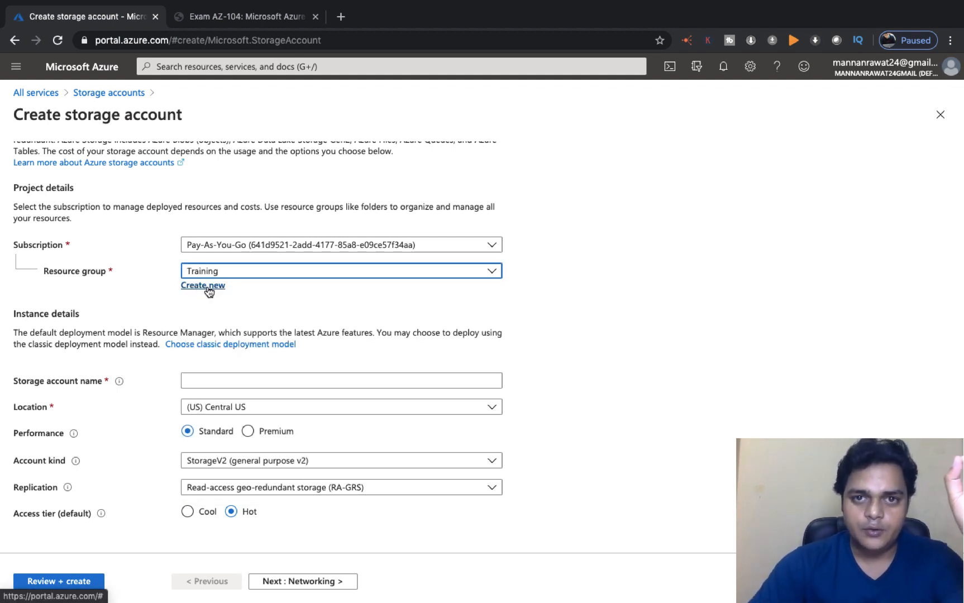
{"action": "left_click", "coordinate": [222, 379]}
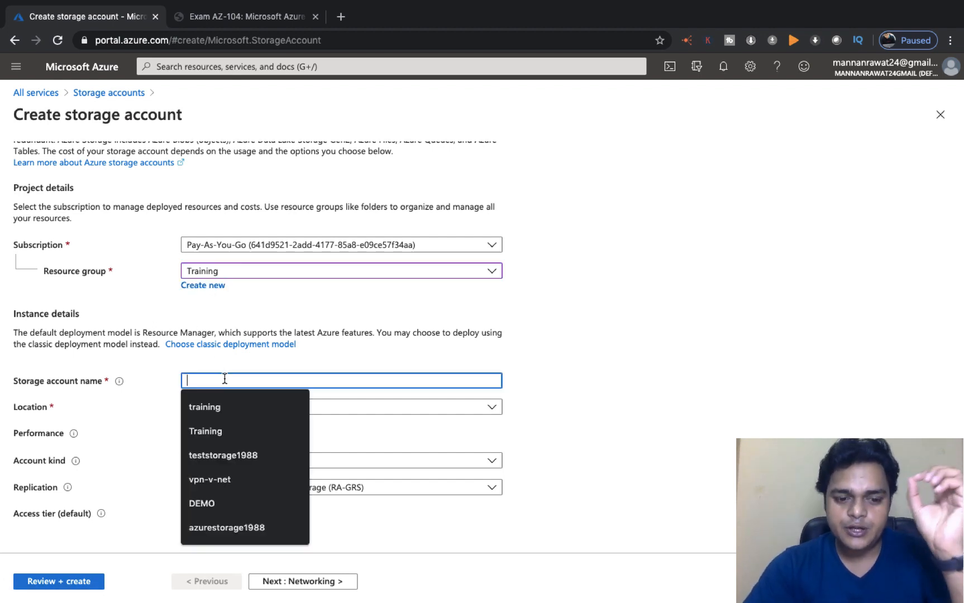
{"action": "type", "text": "te"}
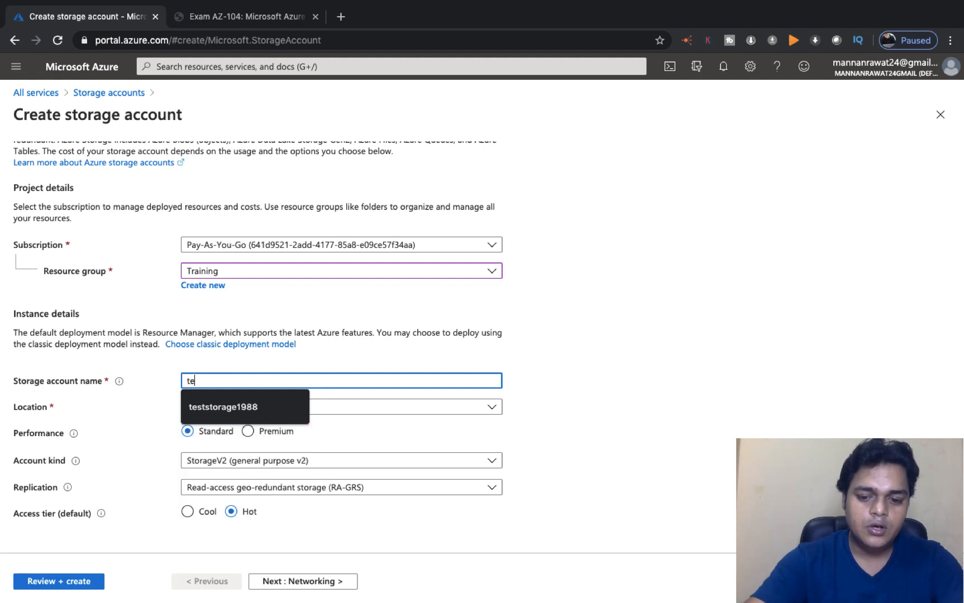
{"action": "type", "text": "lnet"}
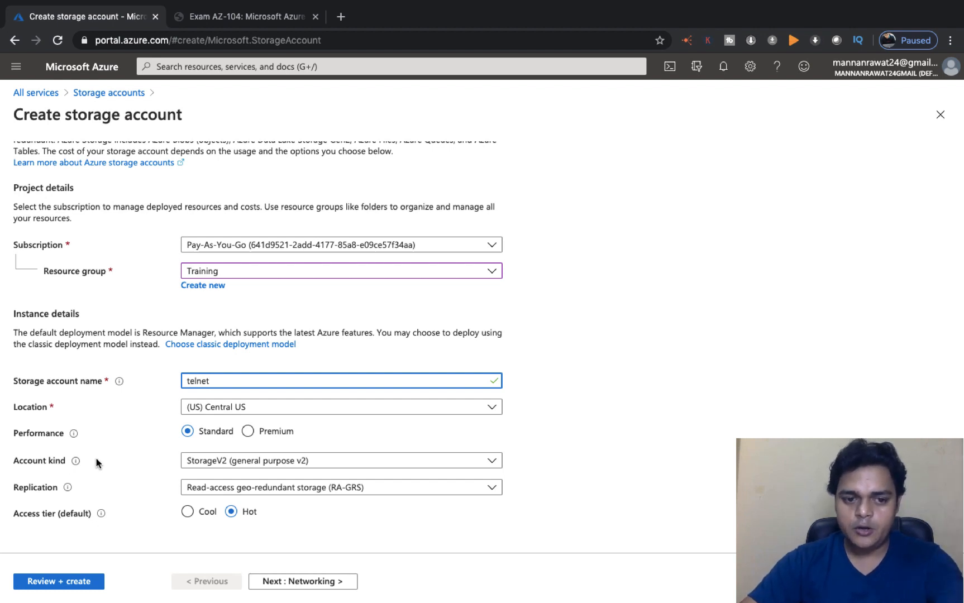
Try the BlobStorage account kind, and return it to StorageV2 (general purpose v2).
{"action": "left_click", "coordinate": [353, 465]}
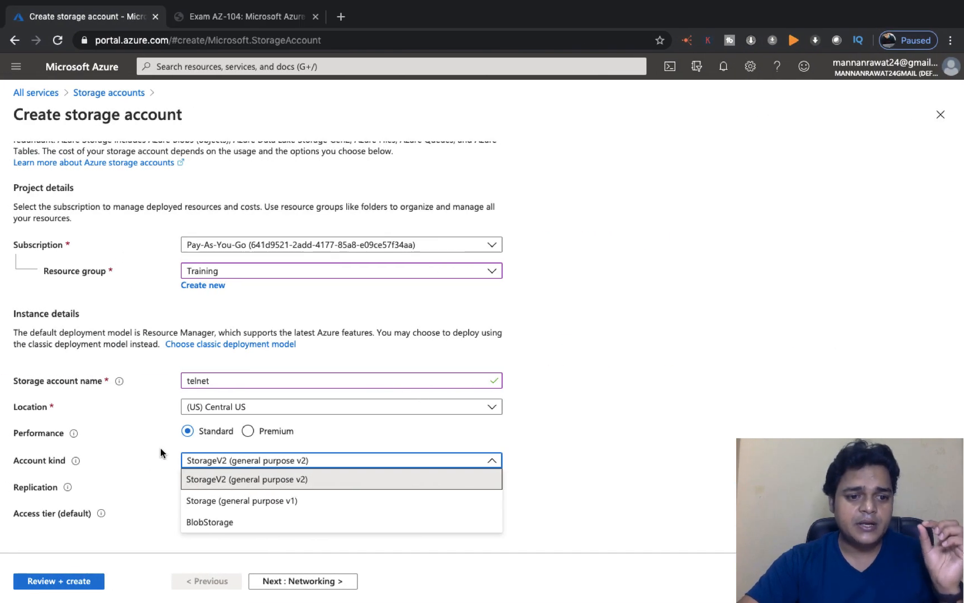
{"action": "mouse_move", "coordinate": [65, 468]}
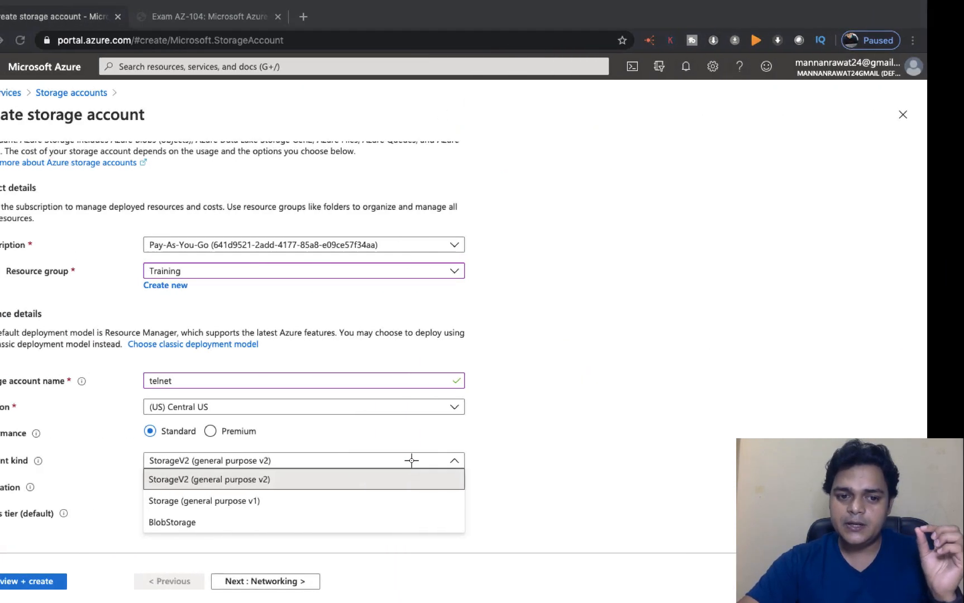
{"action": "left_click", "coordinate": [233, 526]}
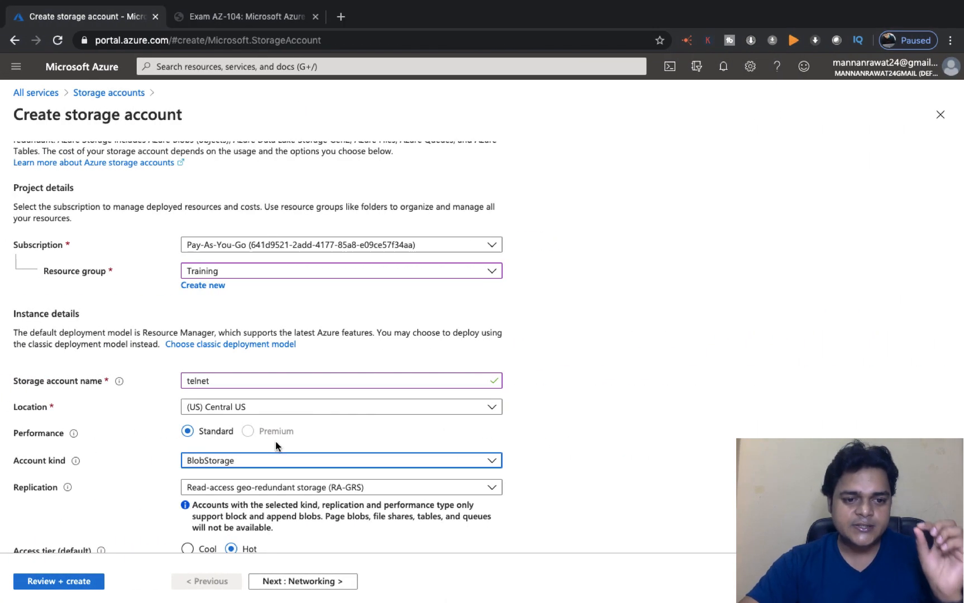
{"action": "left_click", "coordinate": [242, 467]}
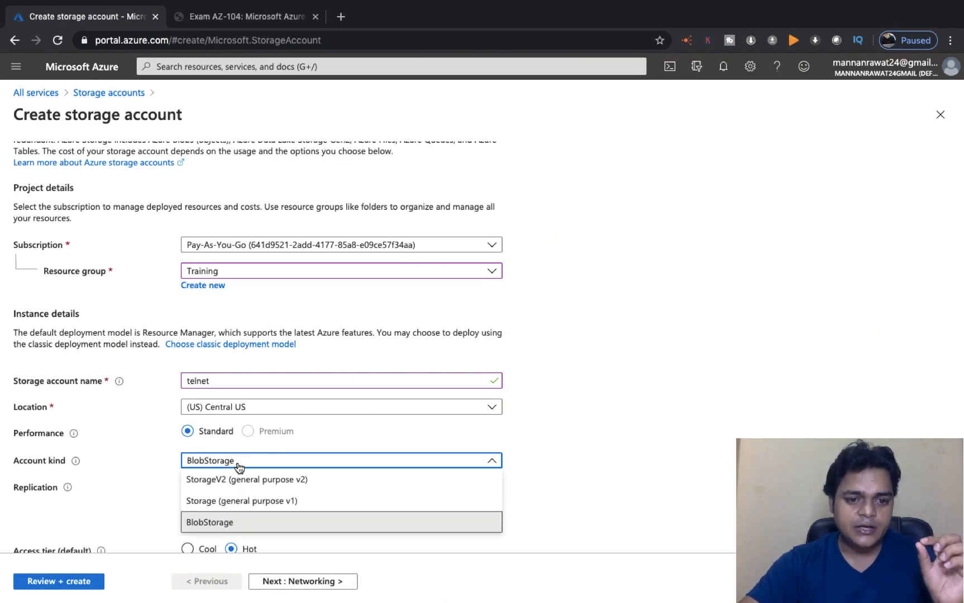
{"action": "left_click", "coordinate": [241, 479]}
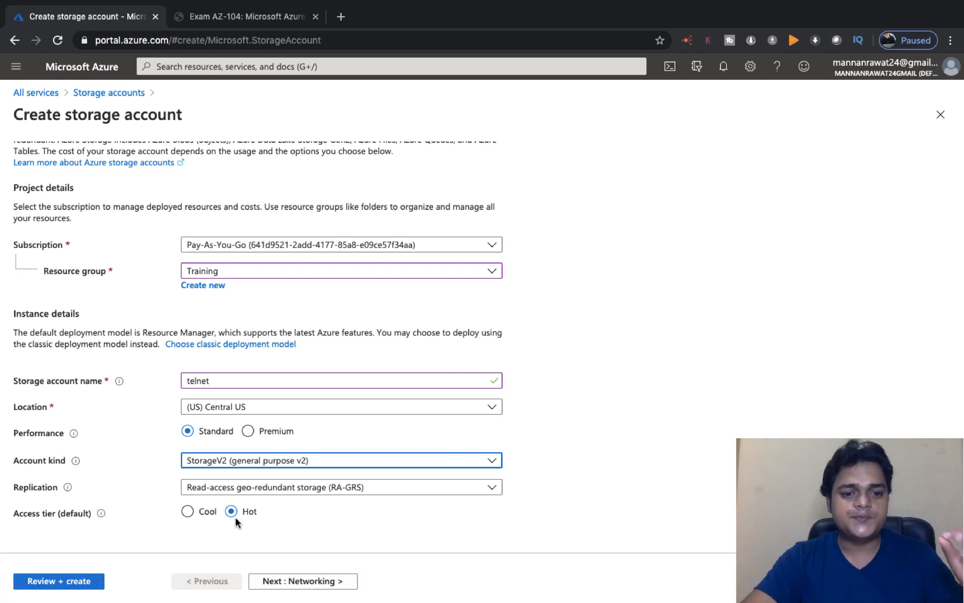
Select the Cool access tier and set the account kind to Storage (general purpose v1).
{"action": "left_click", "coordinate": [186, 512]}
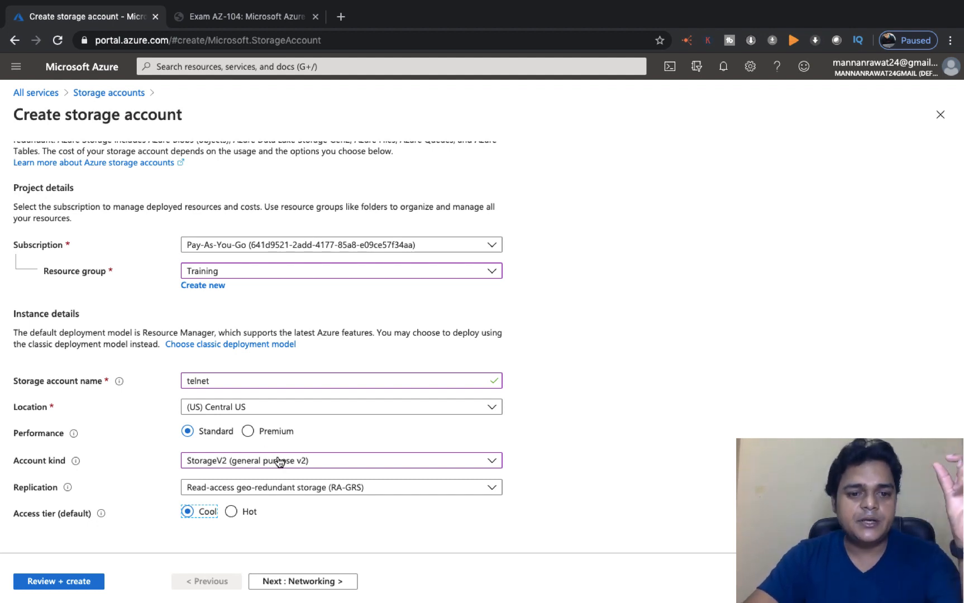
{"action": "left_click", "coordinate": [297, 461]}
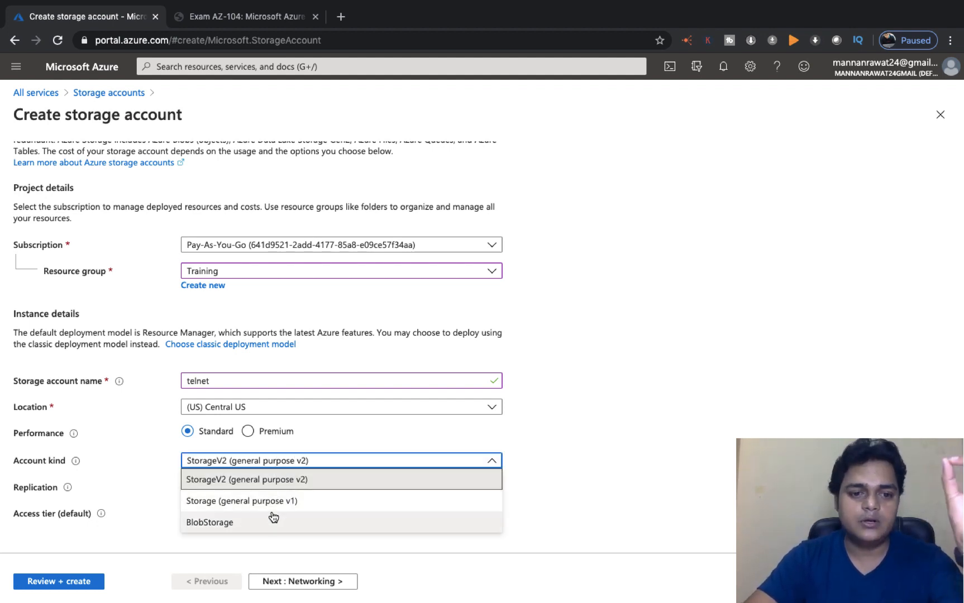
{"action": "left_click", "coordinate": [270, 501]}
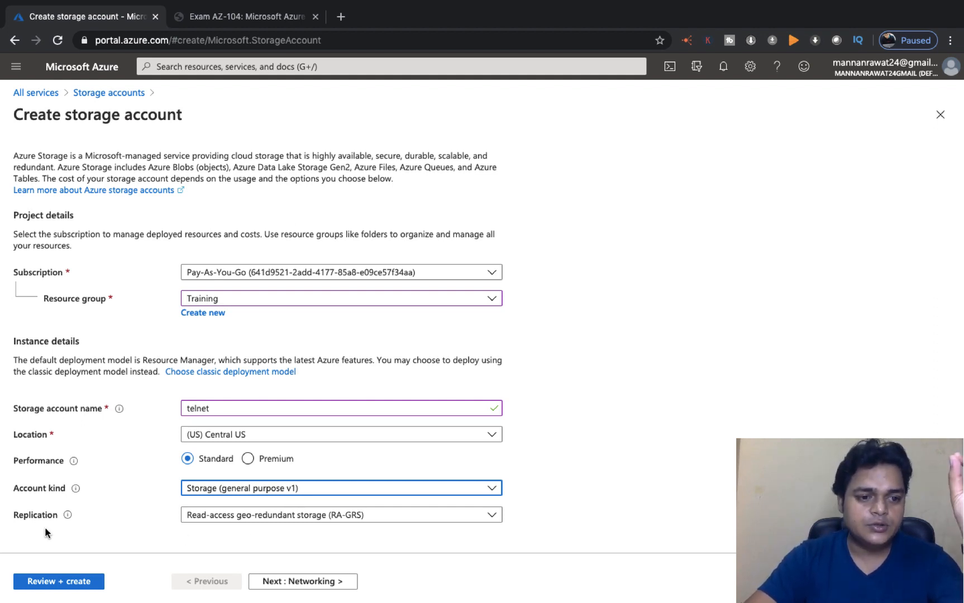
Set replication to Locally-redundant storage (LRS), trying Geo-redundant storage (GRS) before returning to LRS, and continue to the networking settings.
{"action": "left_click", "coordinate": [367, 520]}
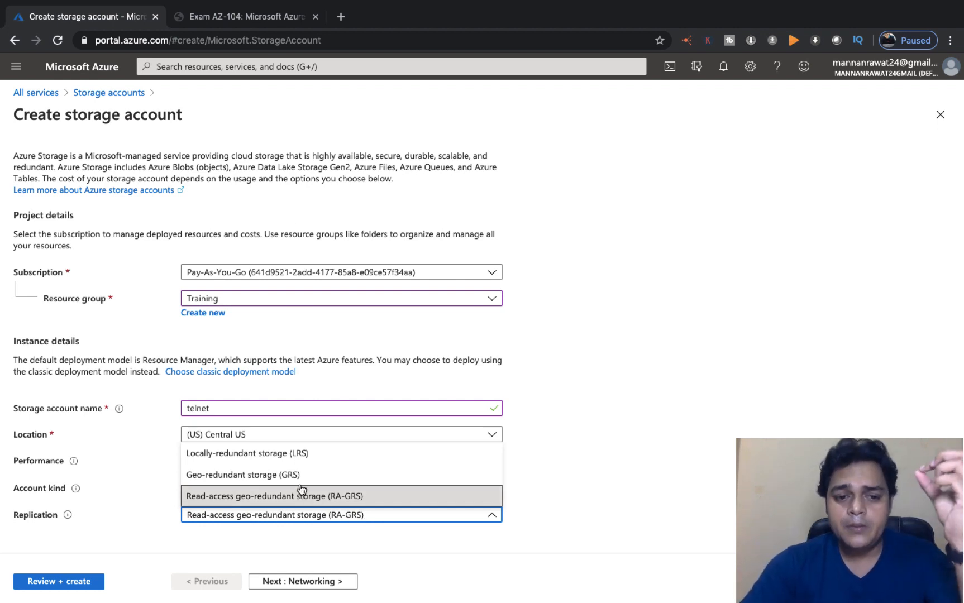
{"action": "left_click", "coordinate": [302, 454]}
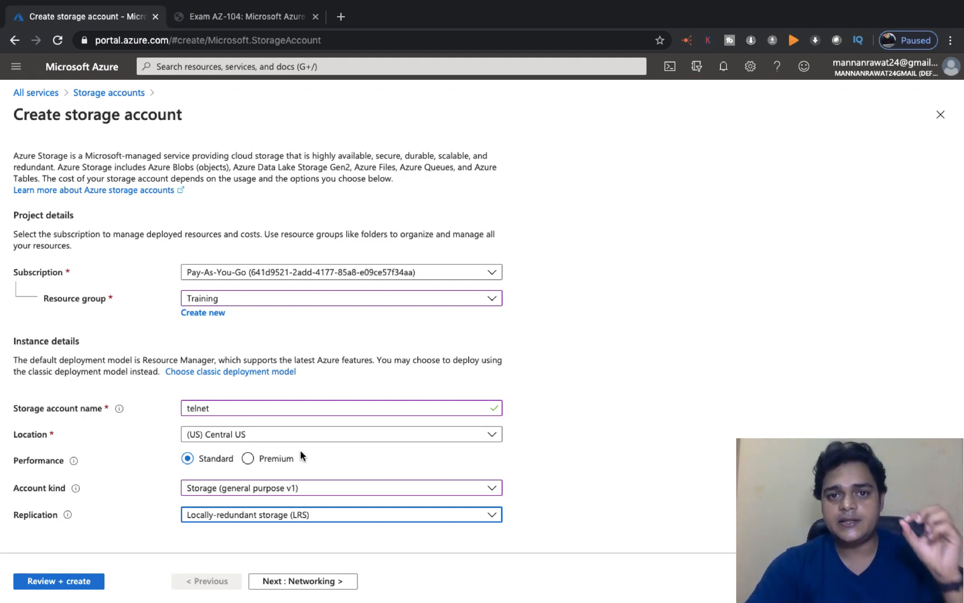
{"action": "left_click", "coordinate": [303, 516]}
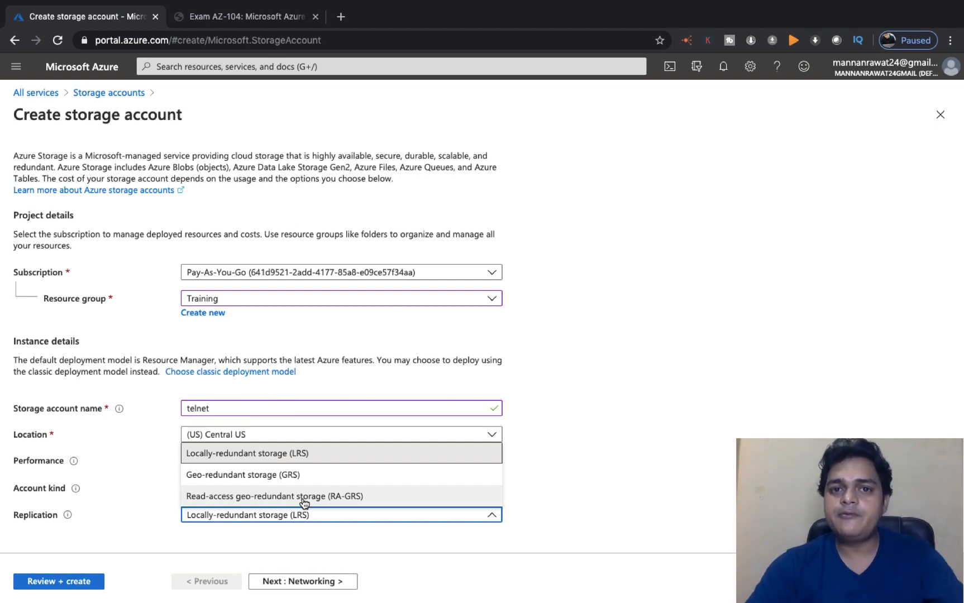
{"action": "left_click", "coordinate": [290, 474]}
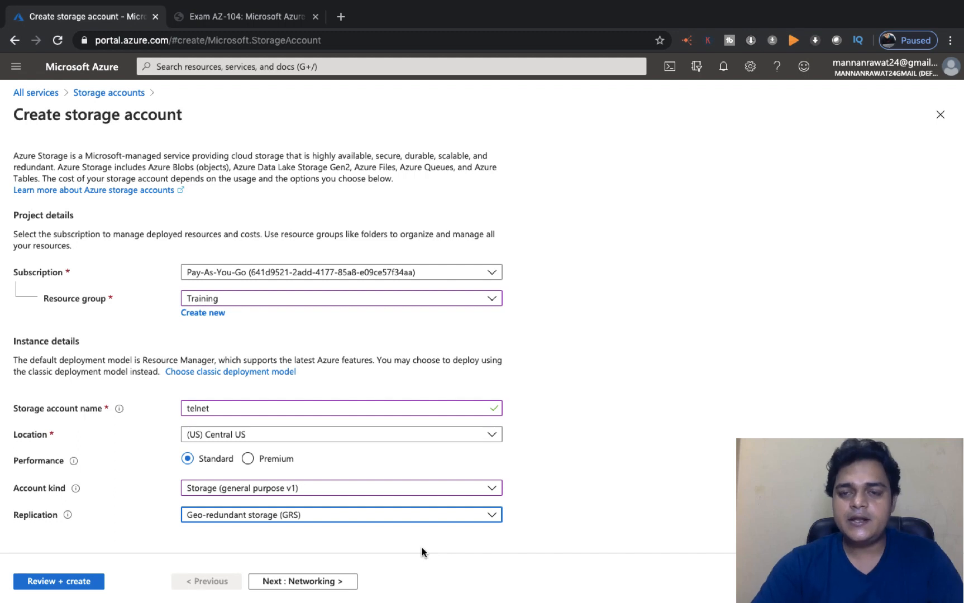
{"action": "left_click", "coordinate": [378, 517]}
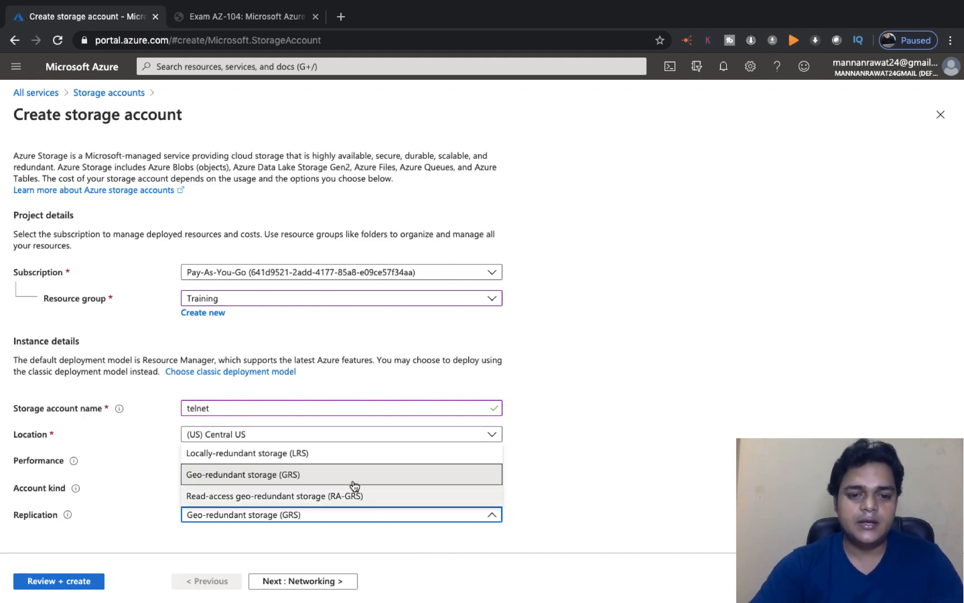
{"action": "left_click", "coordinate": [338, 455]}
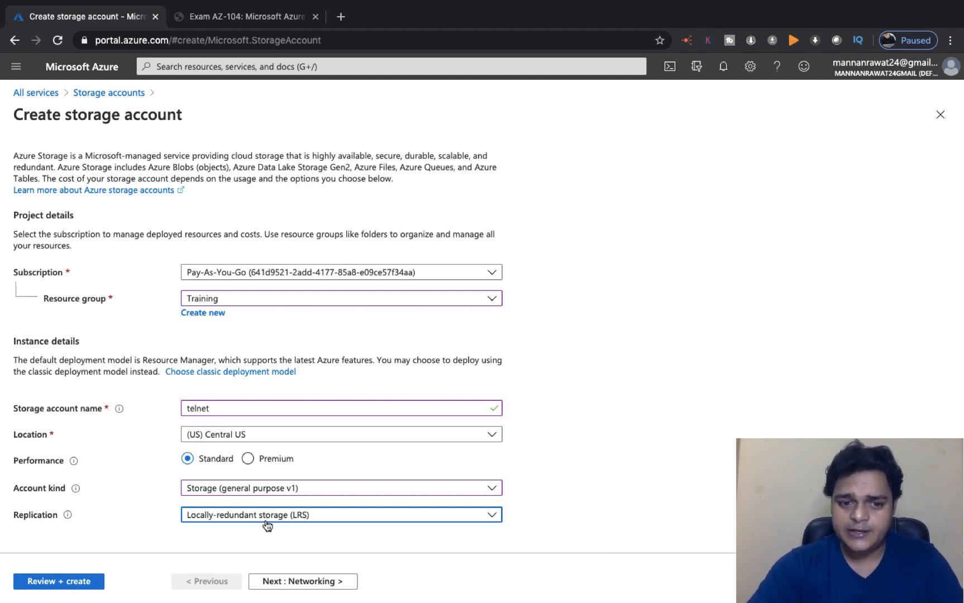
{"action": "left_click", "coordinate": [300, 581]}
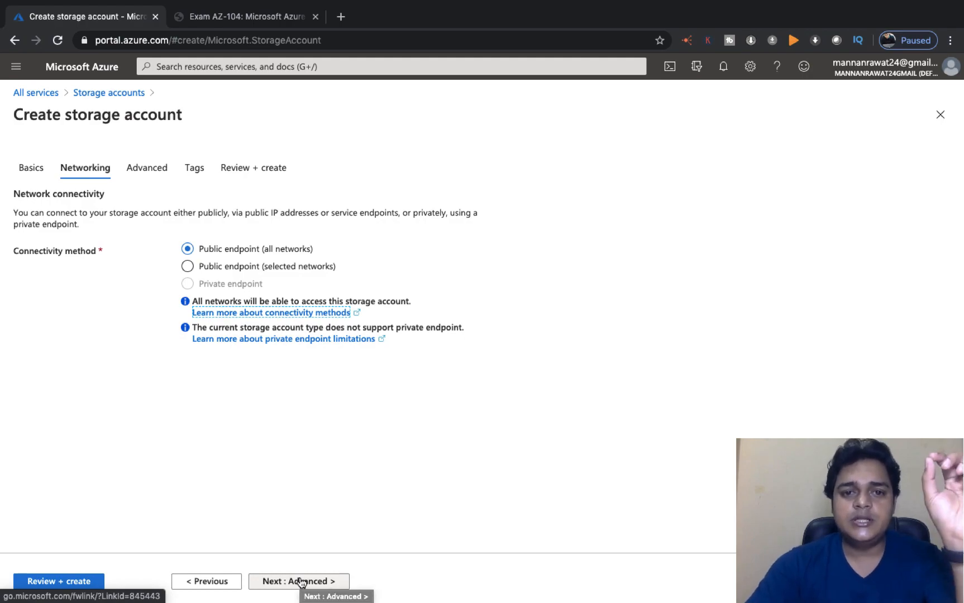
Review the Azure storage services diagram in Paint and the storage topics in the AZ-104 skills PDF, and return to the networking settings.
{"action": "key", "text": "ctrl+Left"}
{"action": "key", "text": "ctrl+Right"}
{"action": "key", "text": "ctrl+Right"}
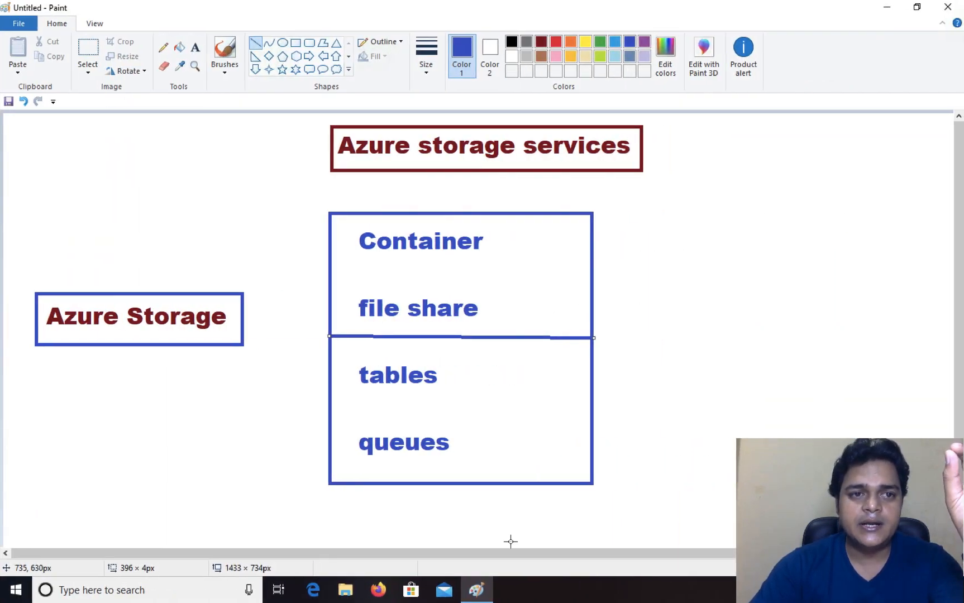
{"action": "key", "text": "ctrl+Left"}
{"action": "left_click", "coordinate": [244, 17]}
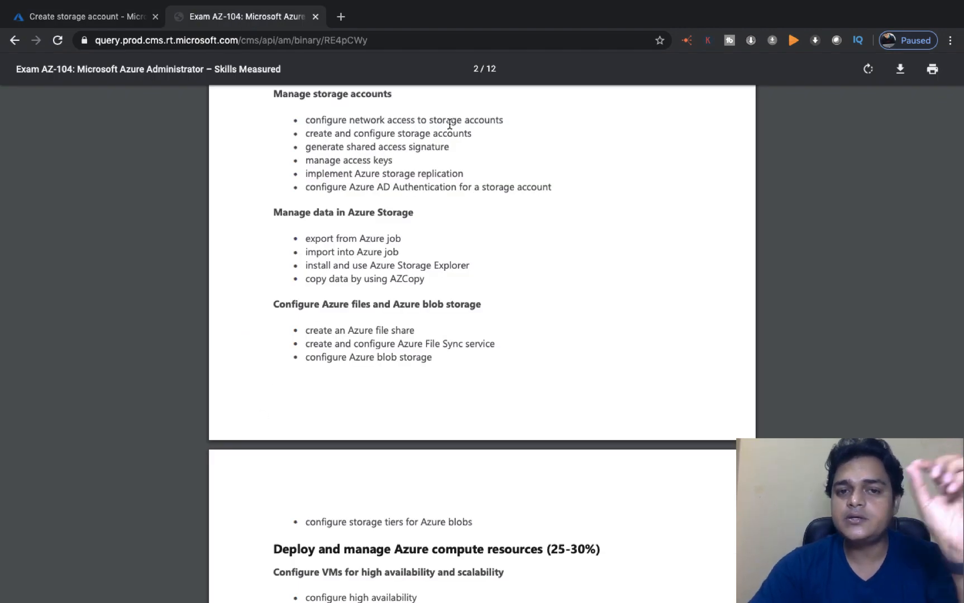
{"action": "left_click", "coordinate": [133, 21]}
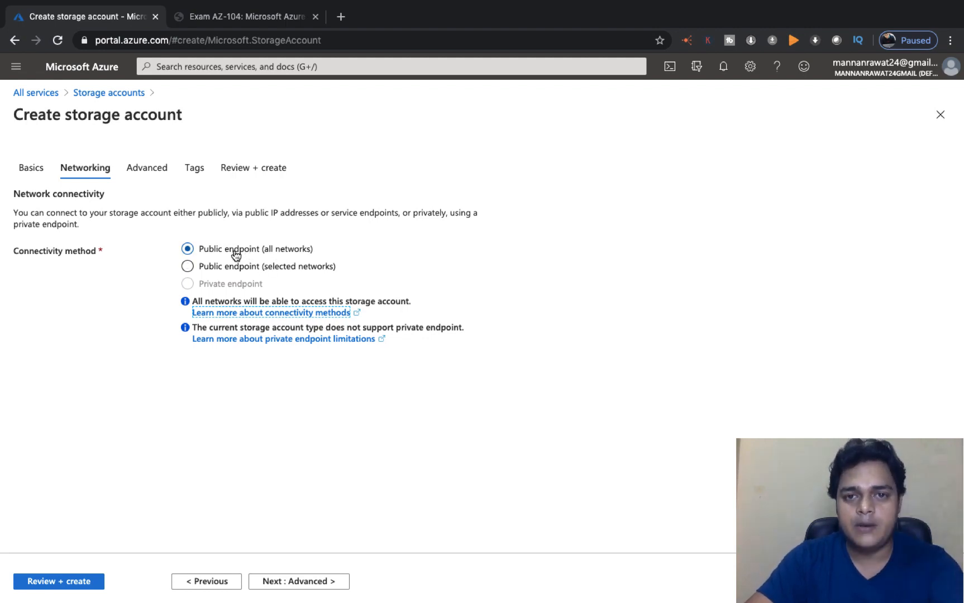
Try Public endpoint (selected networks) with the Azure-Batch-11AM-vnet virtual network, and switch back to Public endpoint (all networks).
{"action": "left_click", "coordinate": [215, 266]}
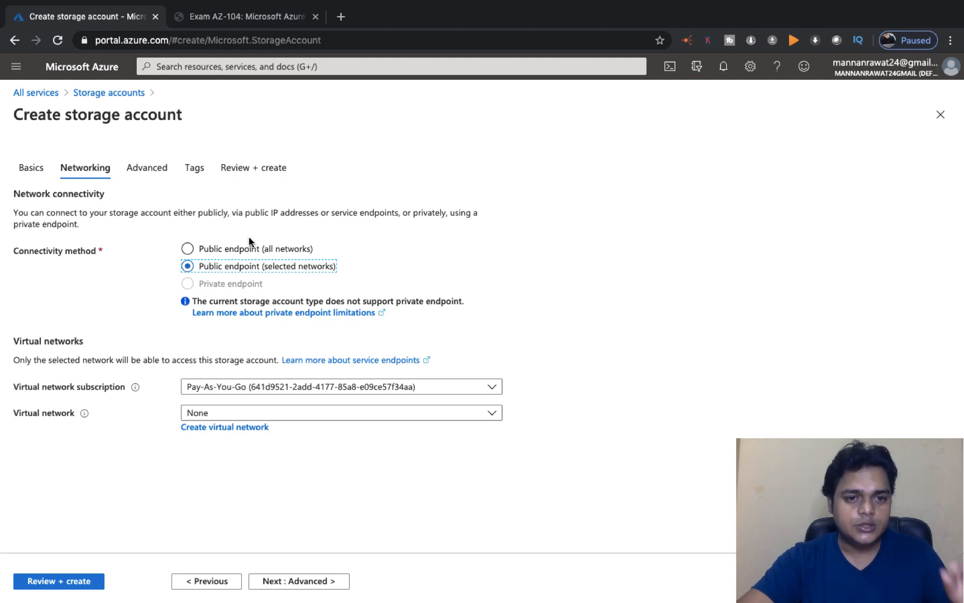
{"action": "left_click", "coordinate": [255, 416]}
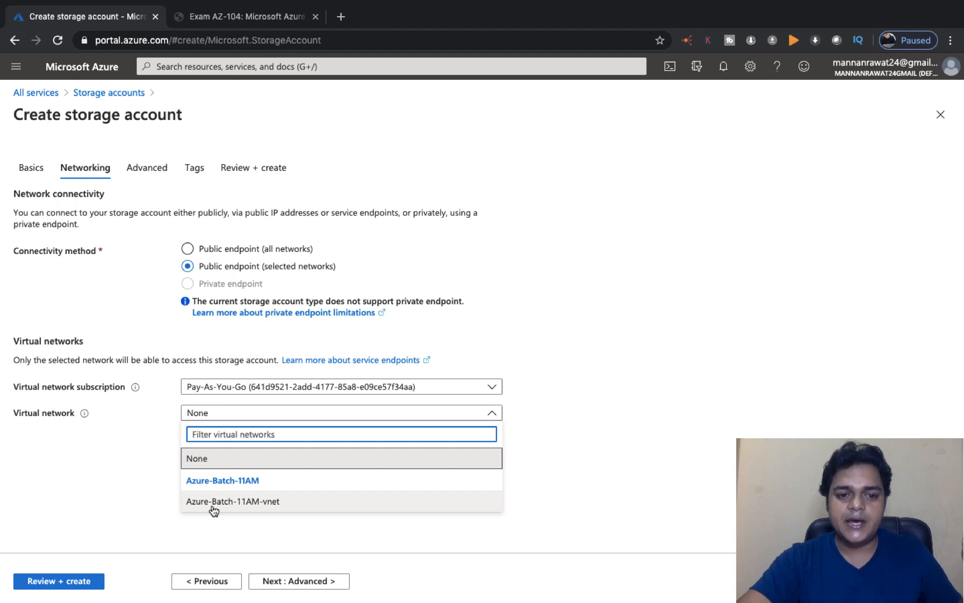
{"action": "left_click", "coordinate": [267, 503]}
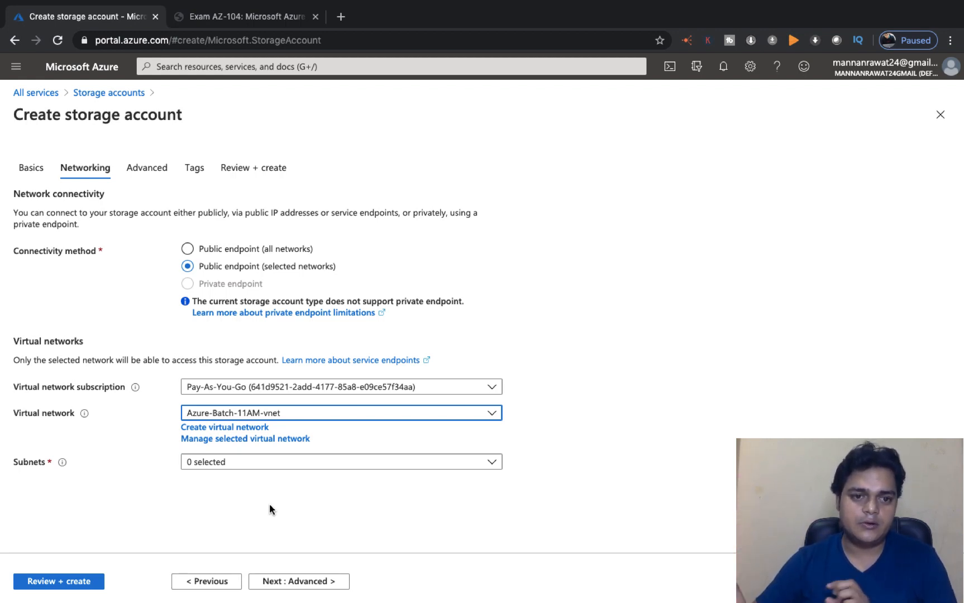
{"action": "left_click", "coordinate": [188, 249]}
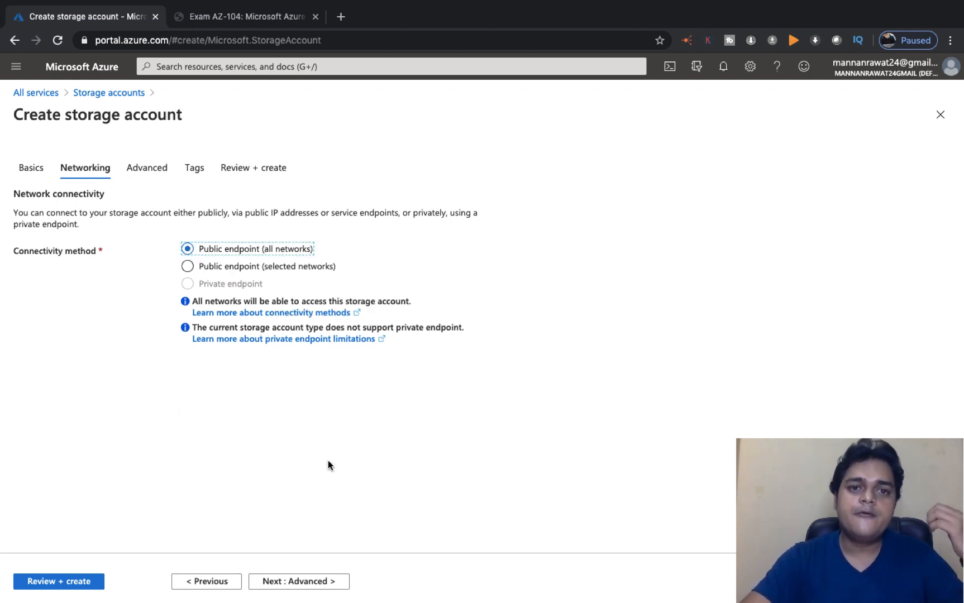
Continue to the advanced settings, try enabling blob soft delete, and set it back to Disabled.
{"action": "left_click", "coordinate": [299, 581]}
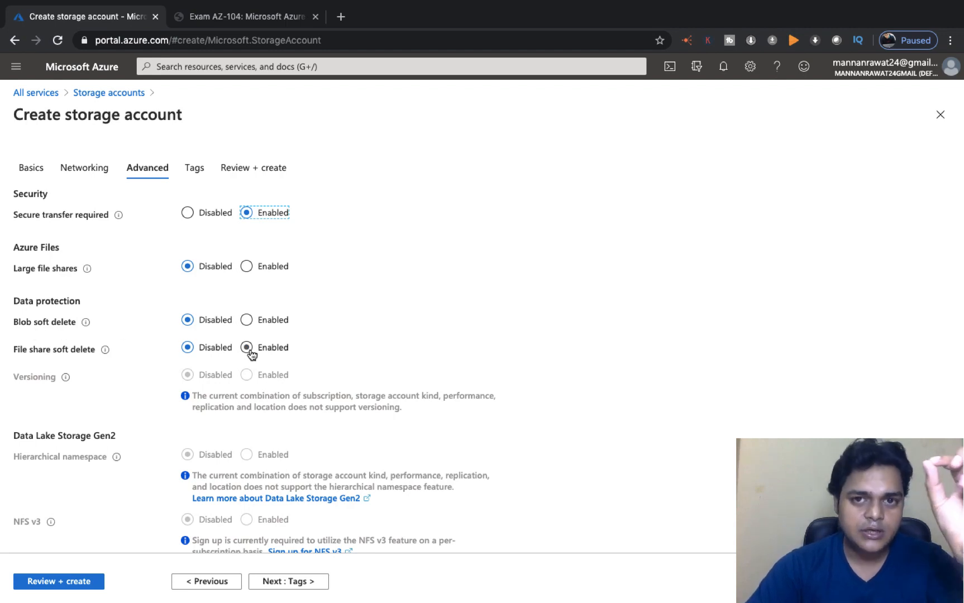
{"action": "left_click", "coordinate": [248, 319]}
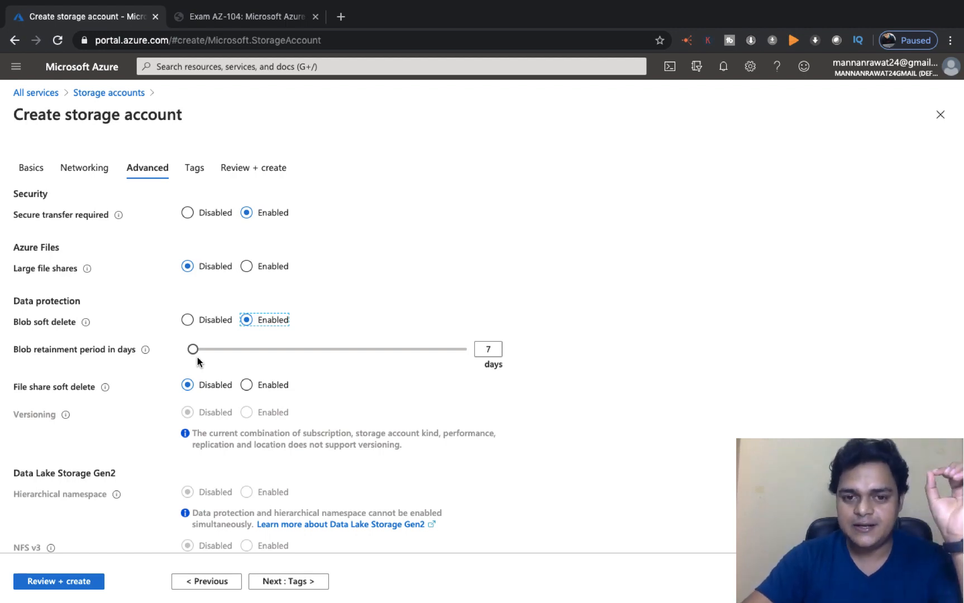
{"action": "left_click", "coordinate": [414, 314]}
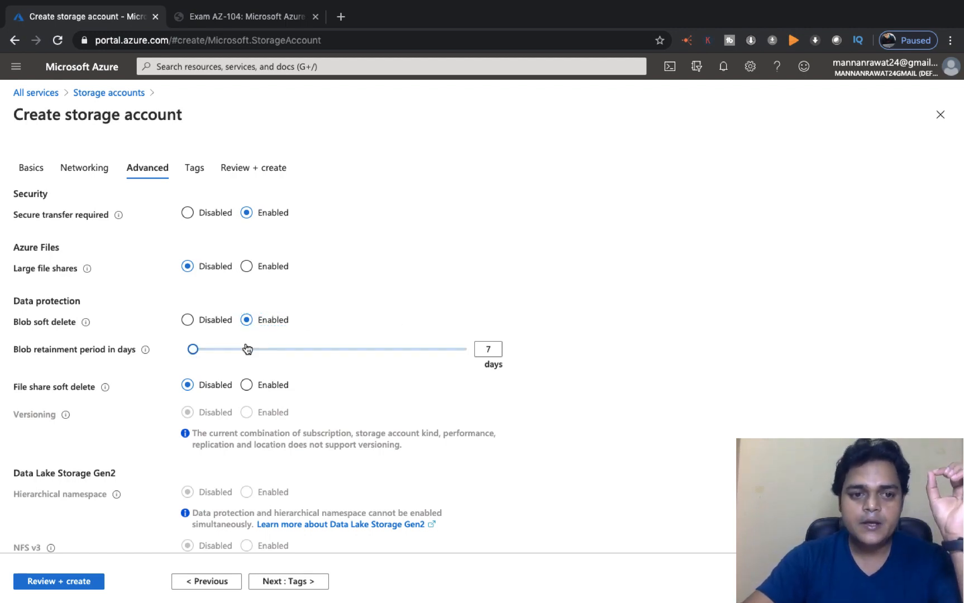
{"action": "left_click", "coordinate": [187, 320]}
{"action": "scroll", "coordinate": [358, 366], "scroll_direction": "down", "scroll_amount": 1}
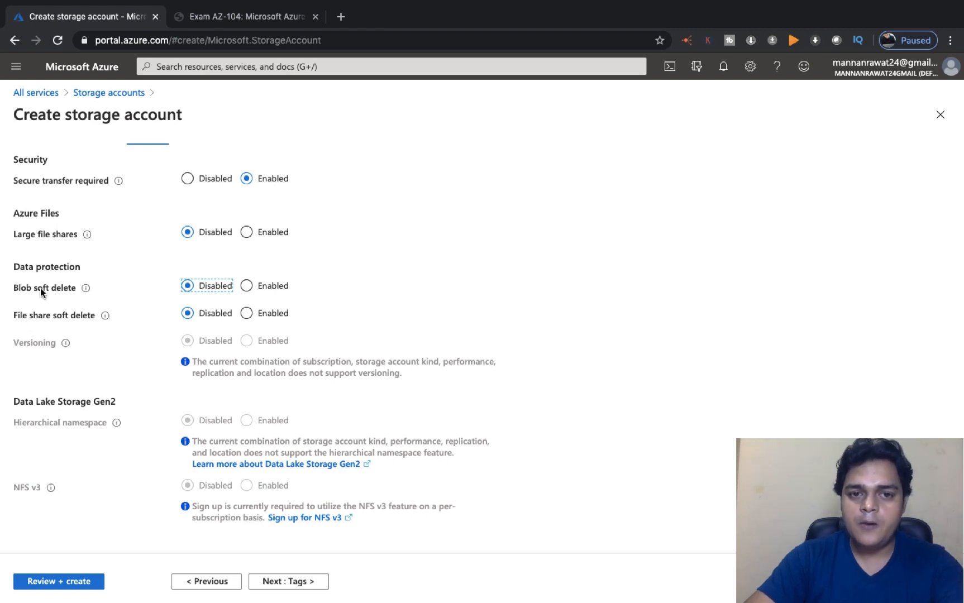
Consult the Azure storage services diagram in Paint and return to the advanced settings in the Azure portal.
{"action": "key", "text": "ctrl+Right"}
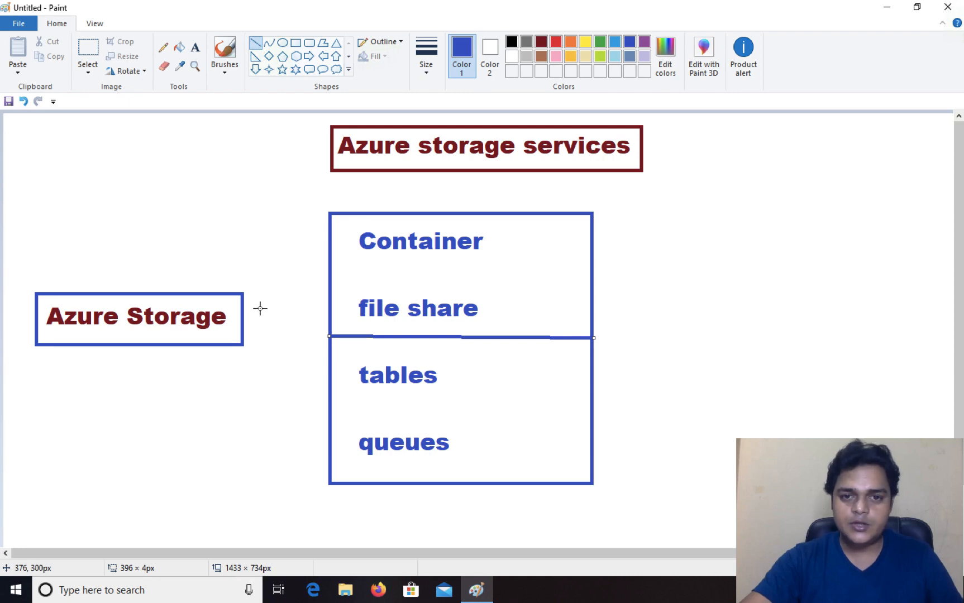
{"action": "key", "text": "ctrl+Left"}
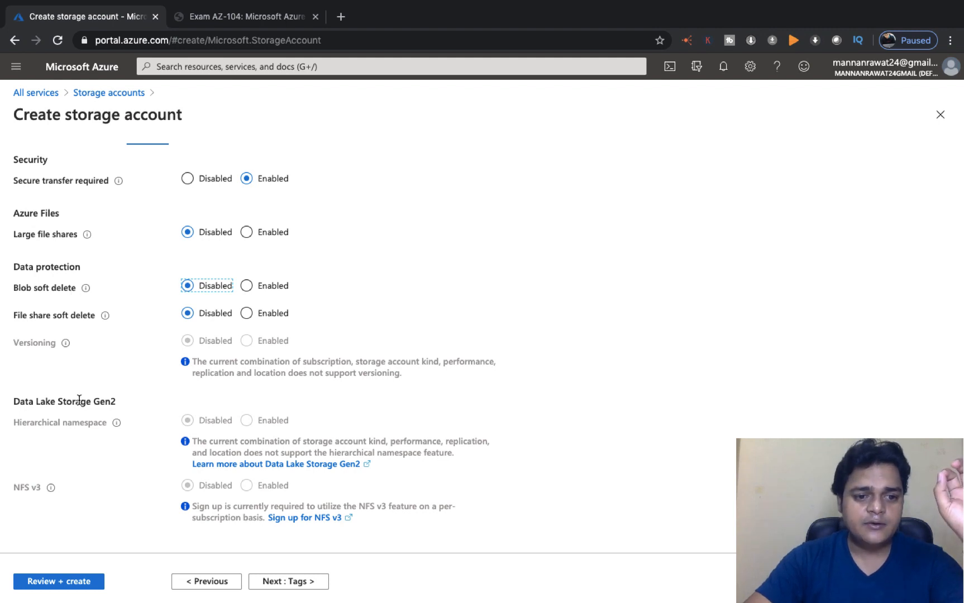
Continue past the tags without adding any, review the settings and create the telnet storage account.
{"action": "left_click", "coordinate": [295, 582]}
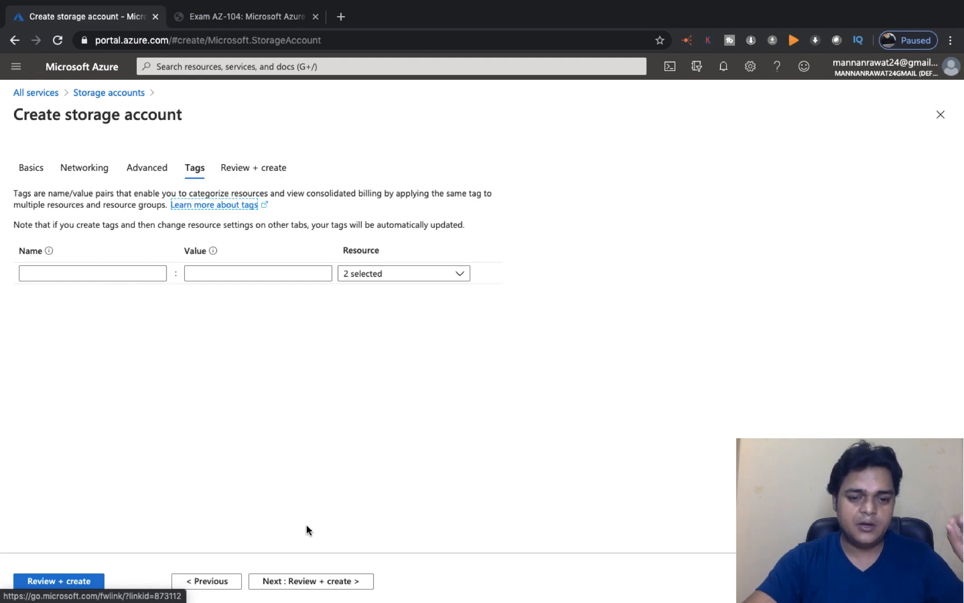
{"action": "left_click", "coordinate": [314, 583]}
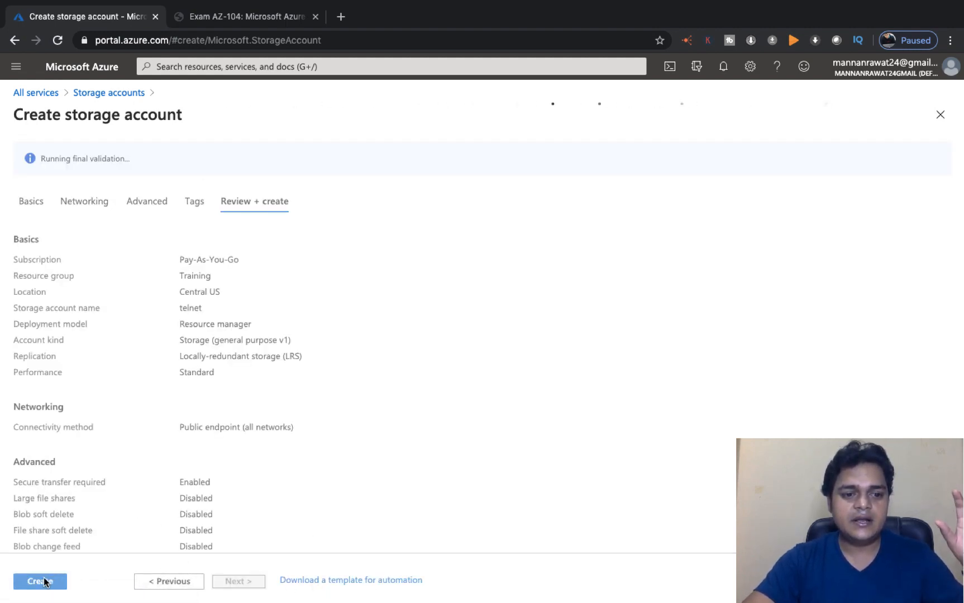
{"action": "left_click", "coordinate": [41, 586]}
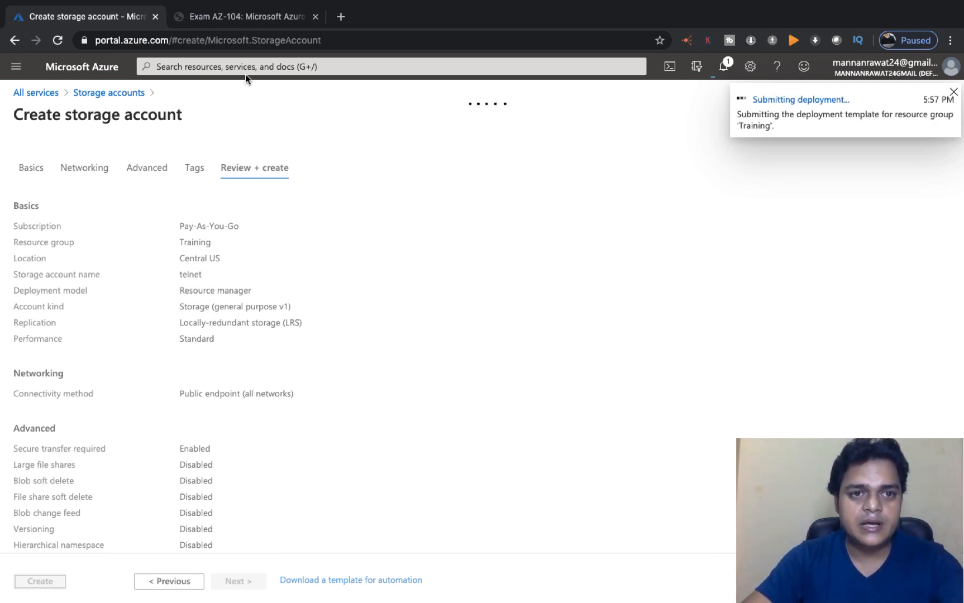
Review the storage topics in the AZ-104 skills PDF and return to the deployment overview in the Azure portal.
{"action": "left_click", "coordinate": [250, 17]}
{"action": "scroll", "coordinate": [425, 176], "scroll_direction": "up", "scroll_amount": 2}
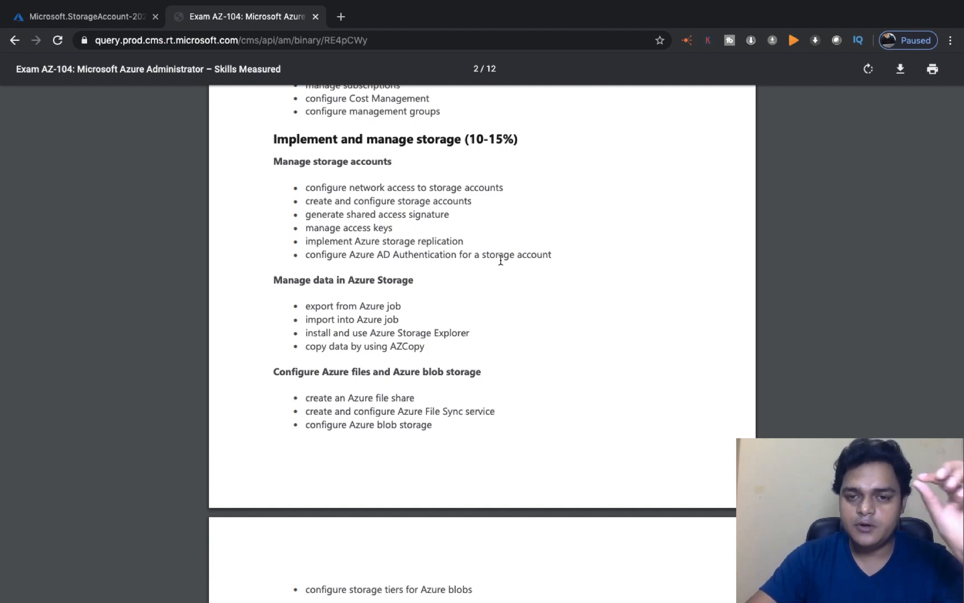
{"action": "left_click", "coordinate": [110, 22]}
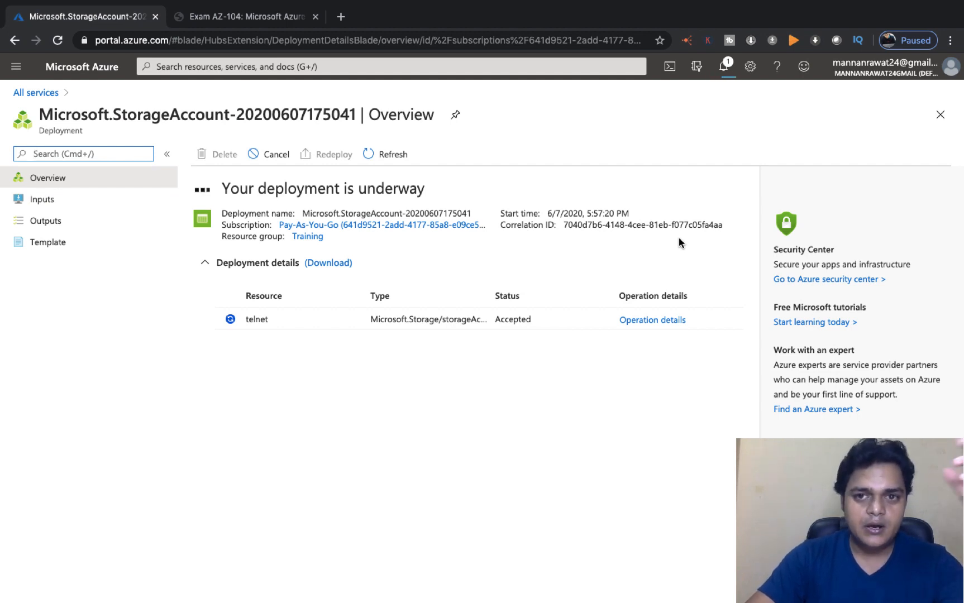
{"action": "key", "text": "ctrl+Left"}
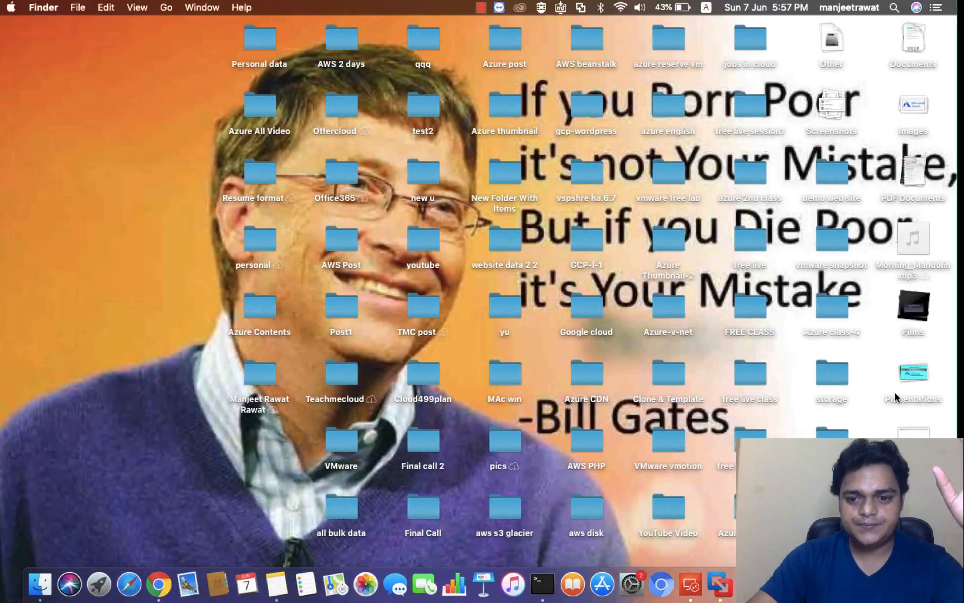
{"action": "right_click", "coordinate": [874, 585]}
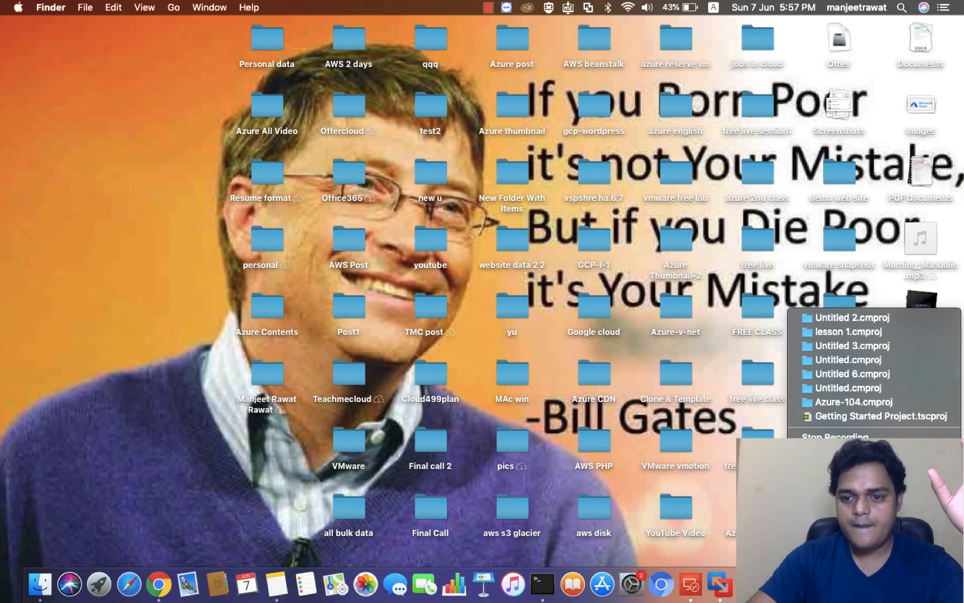
{"action": "key", "text": "ctrl+Right"}
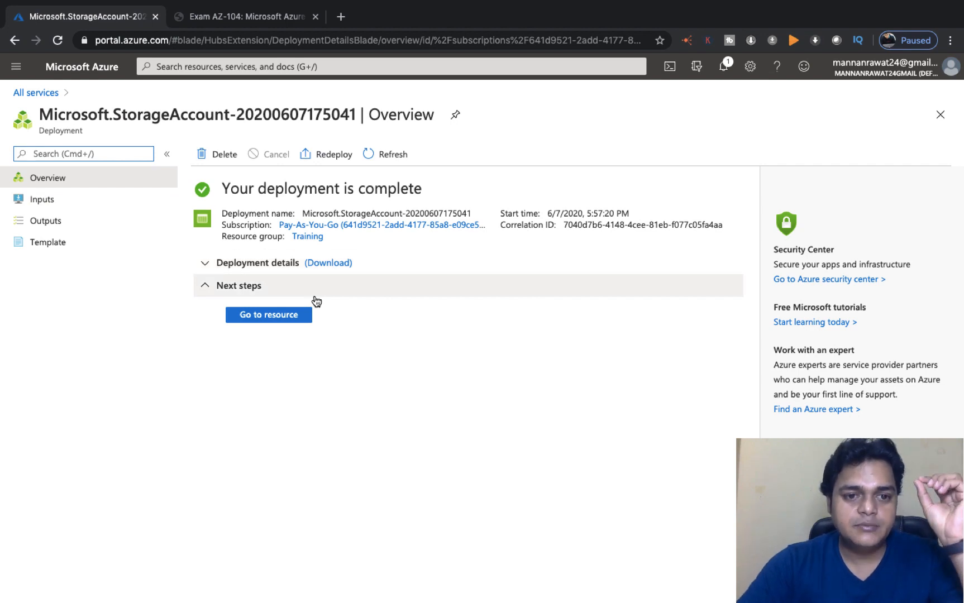
Open the deployed telnet storage account and view its containers, file shares, tables and queues services.
{"action": "left_click", "coordinate": [282, 314]}
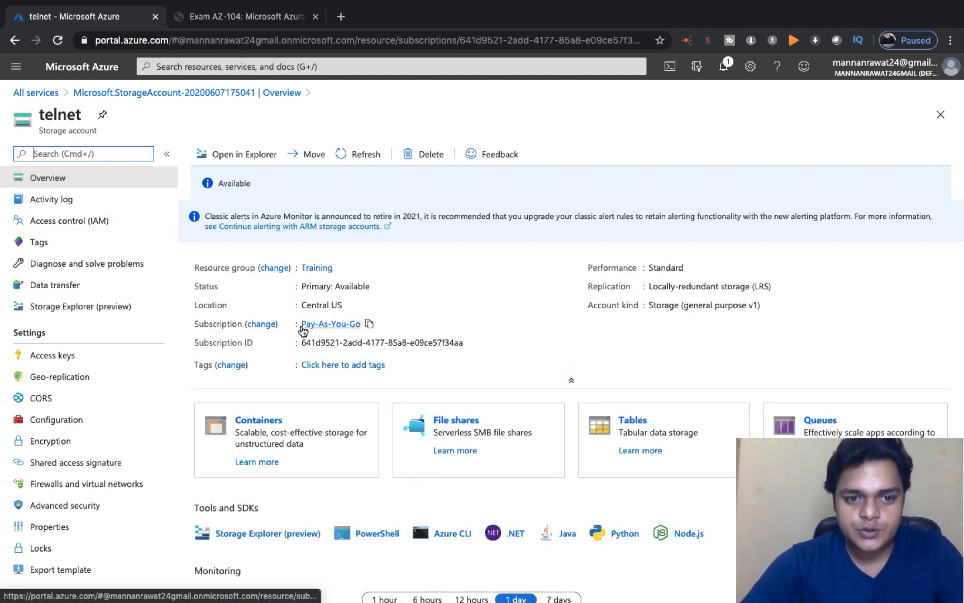
{"action": "scroll", "coordinate": [301, 439], "scroll_direction": "down", "scroll_amount": 2}
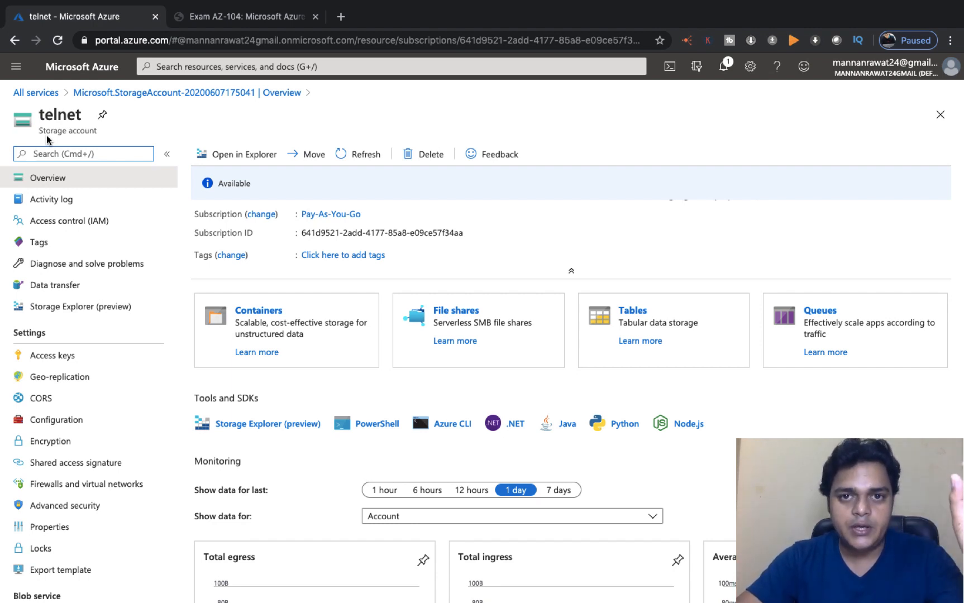
Consult the Azure storage services diagram in Paint and the storage topics in the AZ-104 skills PDF.
{"action": "key", "text": "ctrl+Right"}
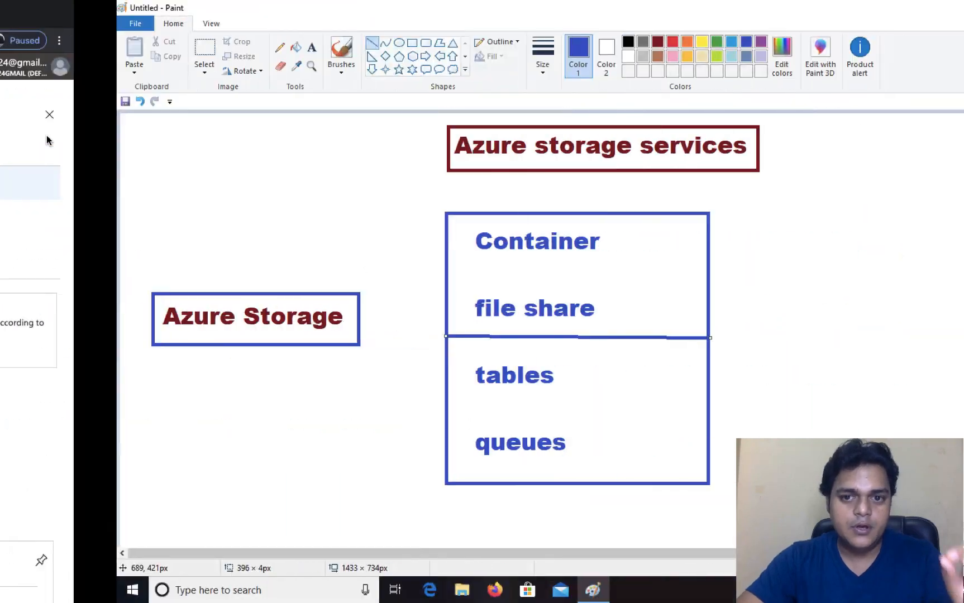
{"action": "key", "text": "ctrl+Left"}
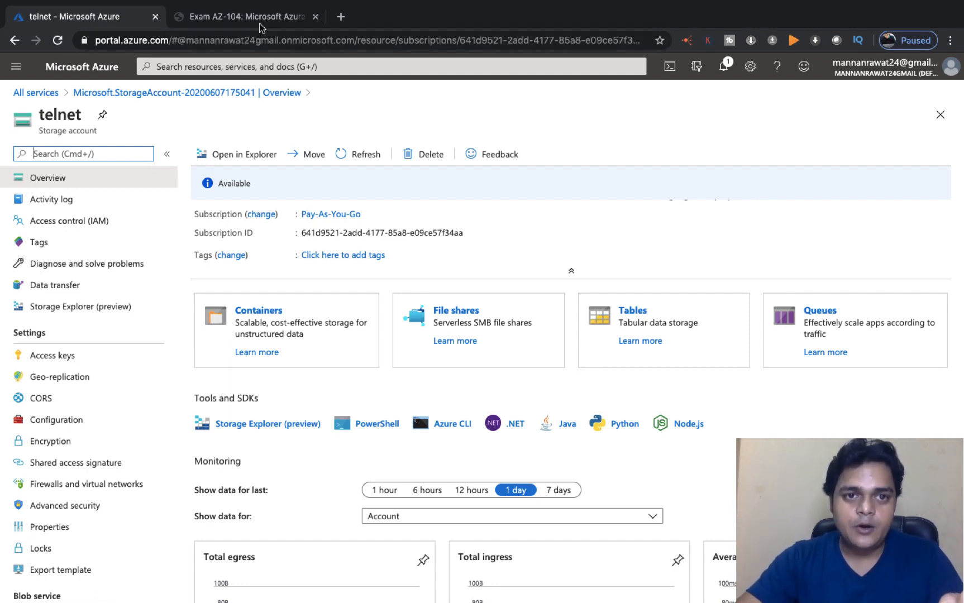
{"action": "left_click", "coordinate": [240, 18]}
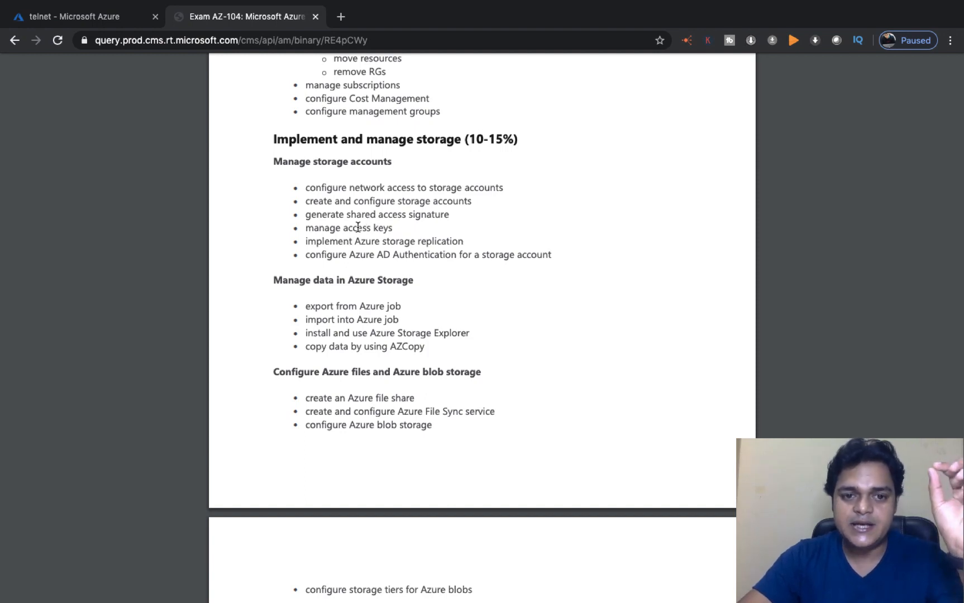
Search Google for "download azure storage explorer for mac" and open Microsoft's Azure Storage Explorer page.
{"action": "left_click", "coordinate": [341, 17]}
{"action": "type", "text": "google.com"}
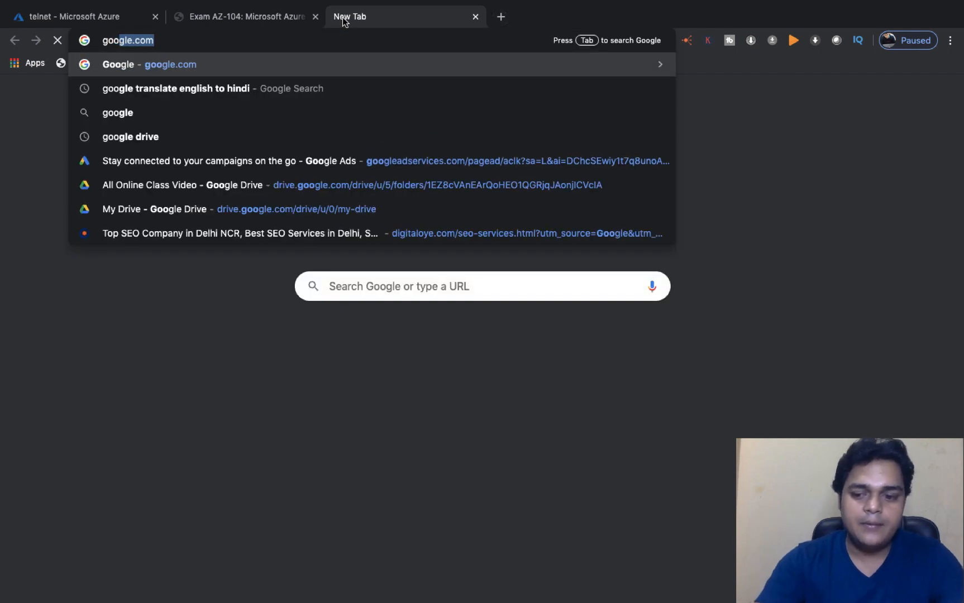
{"action": "key", "text": "Return"}
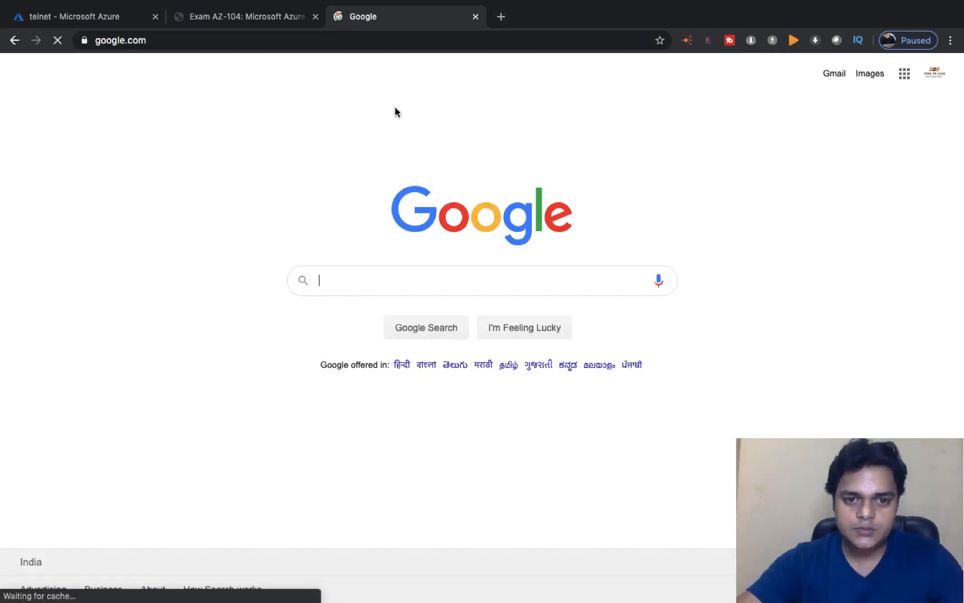
{"action": "left_click", "coordinate": [387, 279]}
{"action": "type", "text": "d"}
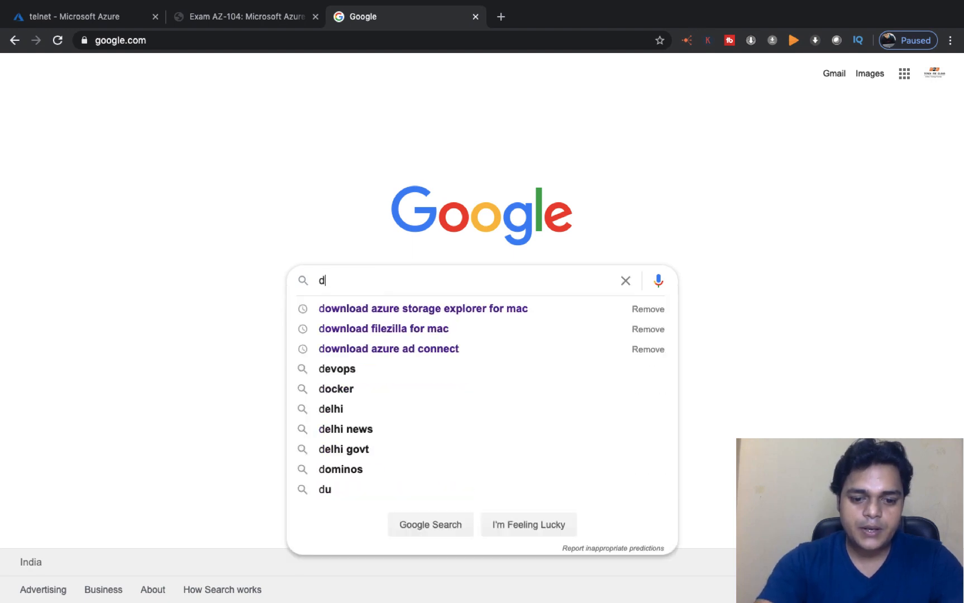
{"action": "type", "text": "ow"}
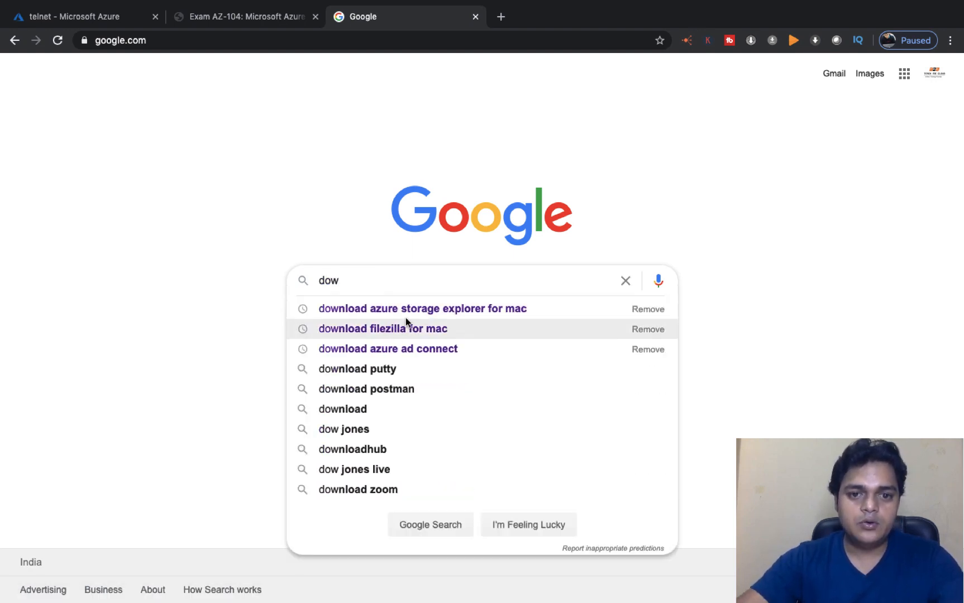
{"action": "left_click", "coordinate": [495, 310]}
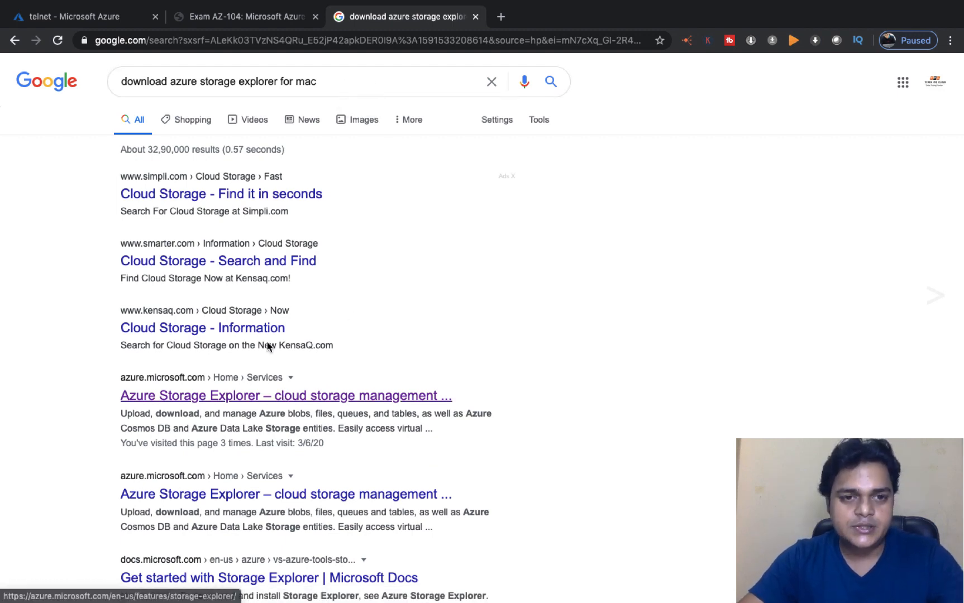
{"action": "left_click", "coordinate": [291, 398]}
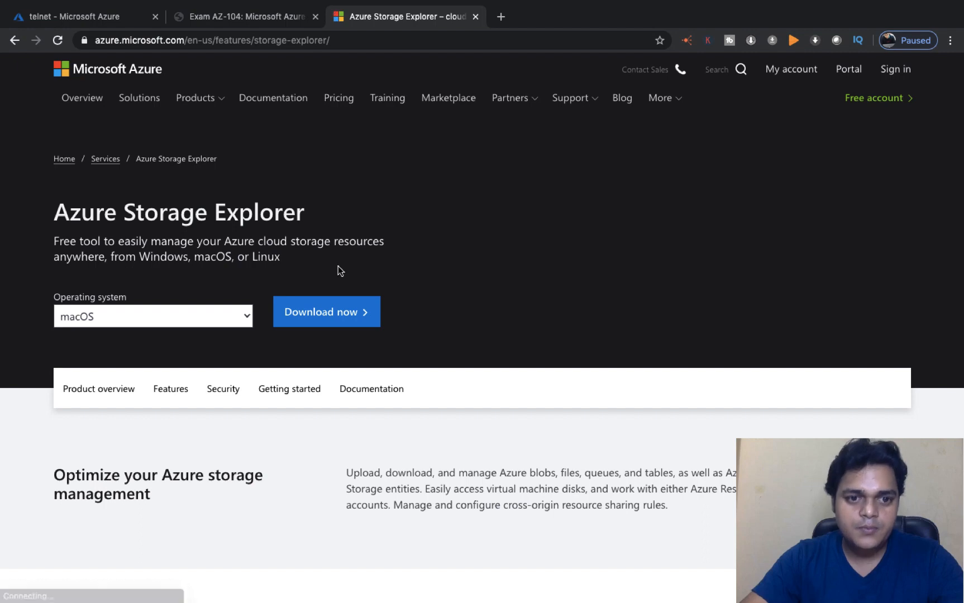
Try Windows and Linux-snapstore as the download's operating system, set it back to macOS and close the page.
{"action": "left_click", "coordinate": [246, 318]}
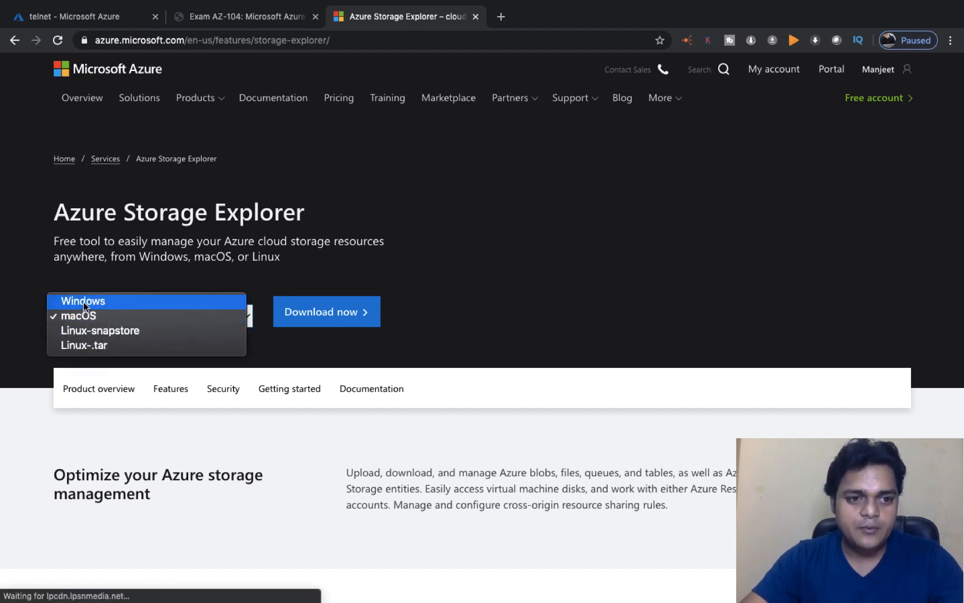
{"action": "left_click", "coordinate": [108, 301]}
{"action": "left_click", "coordinate": [161, 317]}
{"action": "left_click", "coordinate": [110, 332]}
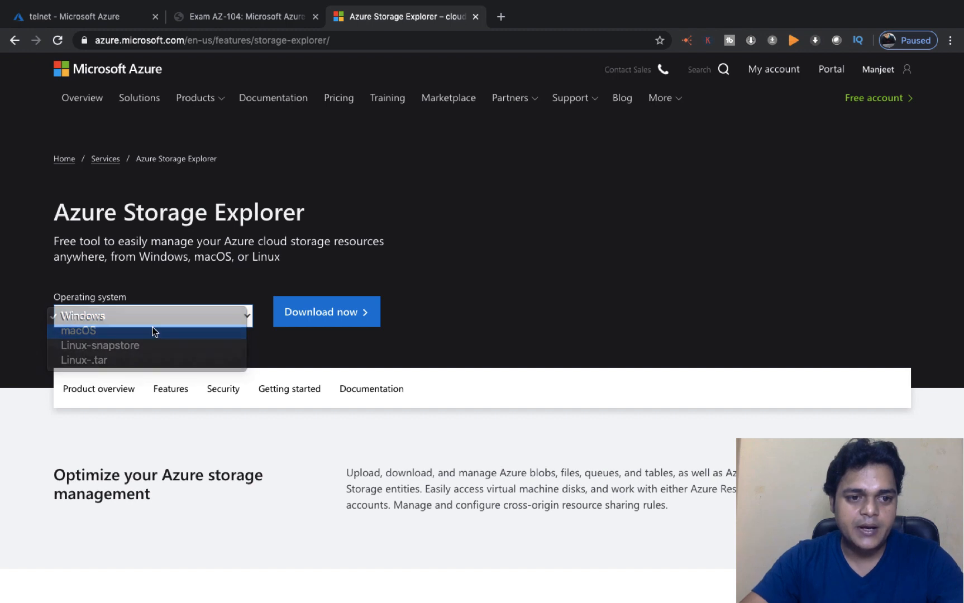
{"action": "left_click", "coordinate": [151, 323]}
{"action": "left_click", "coordinate": [116, 332]}
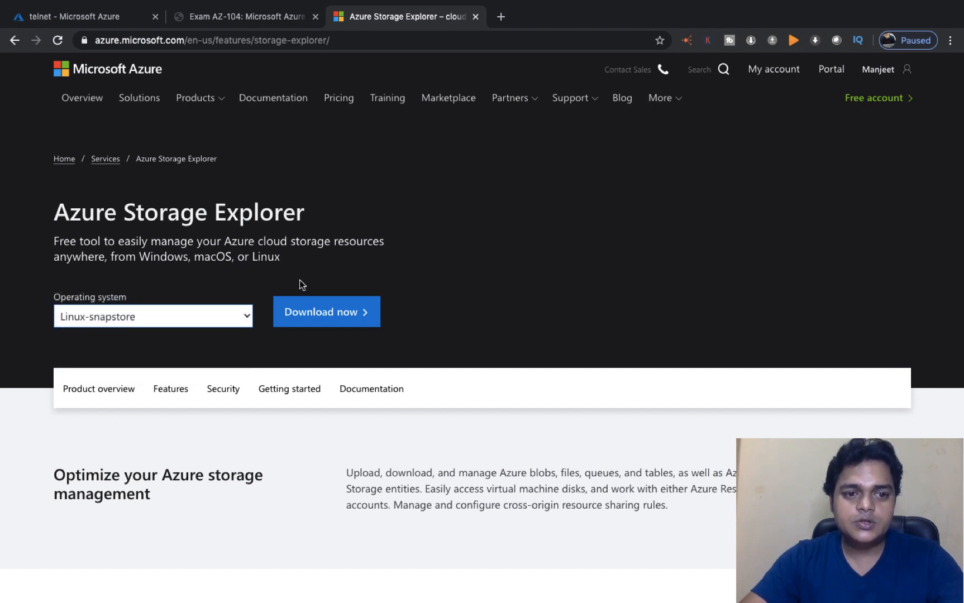
{"action": "left_click", "coordinate": [242, 314]}
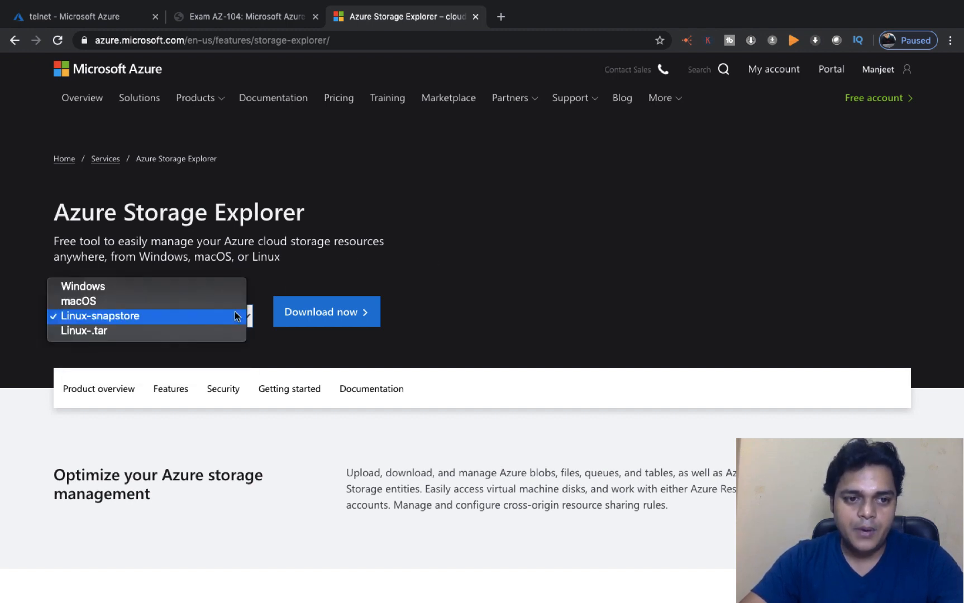
{"action": "left_click", "coordinate": [229, 300]}
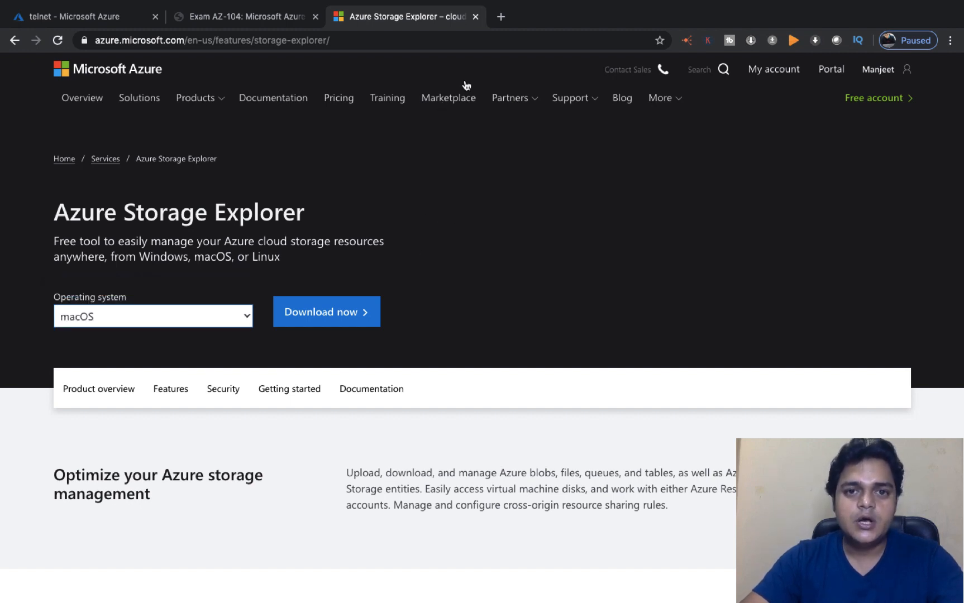
{"action": "left_click", "coordinate": [476, 16]}
Find the installed Microsoft Azure Storage Explorer with Spotlight by searching "azure", launch it and show it full screen.
{"action": "key", "text": "ctrl+Left"}
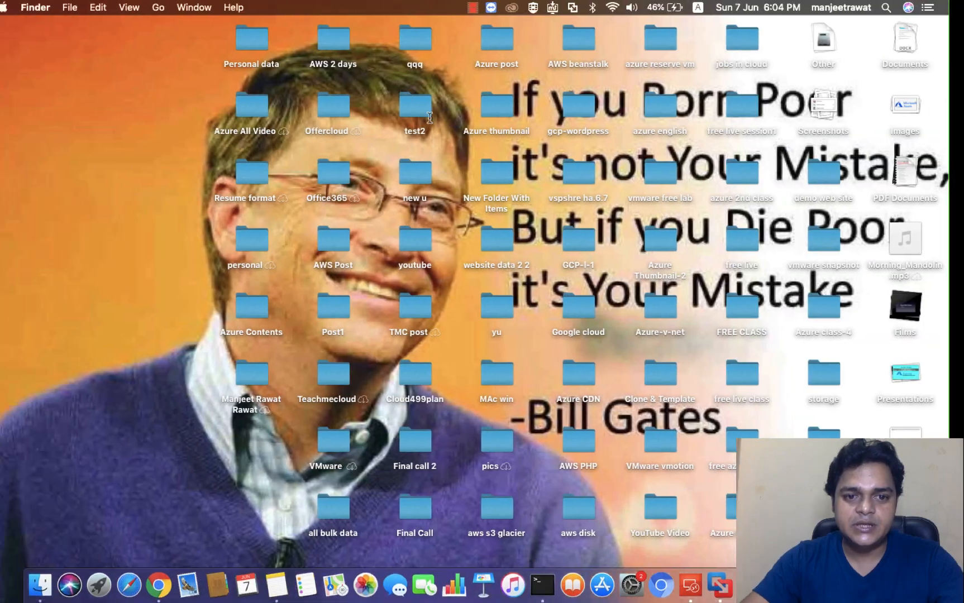
{"action": "key", "text": "super+space"}
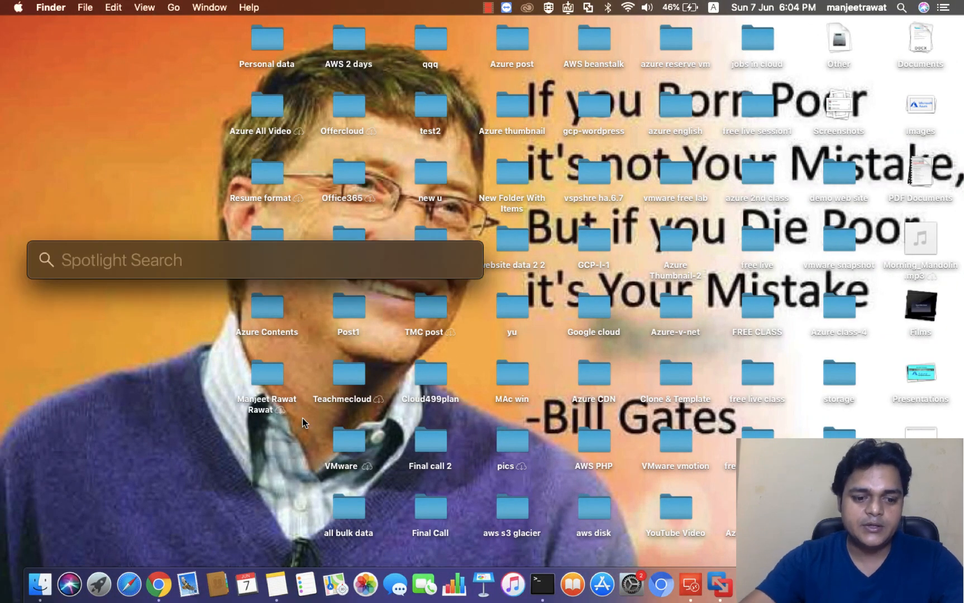
{"action": "type", "text": "azure"}
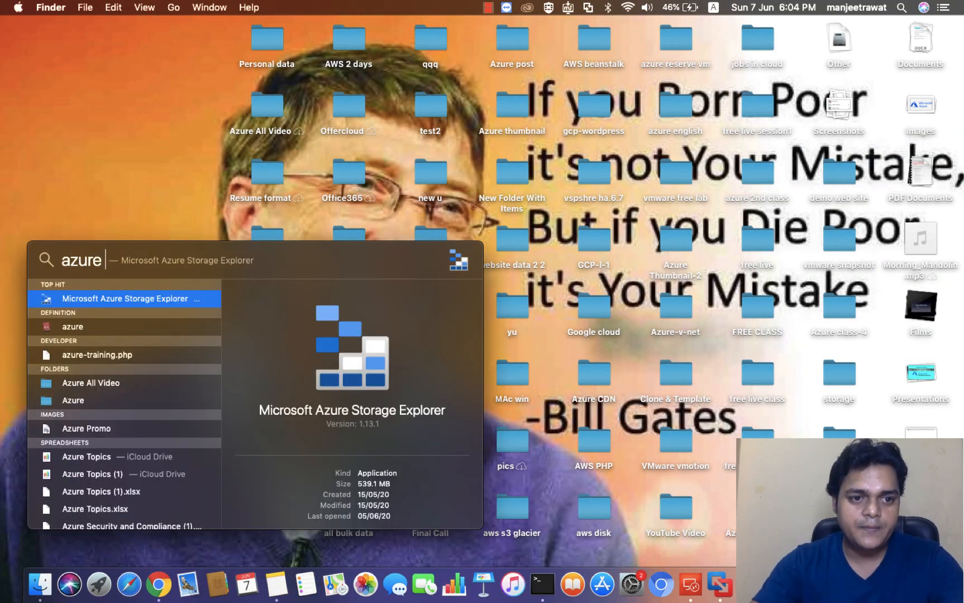
{"action": "key", "text": "Return"}
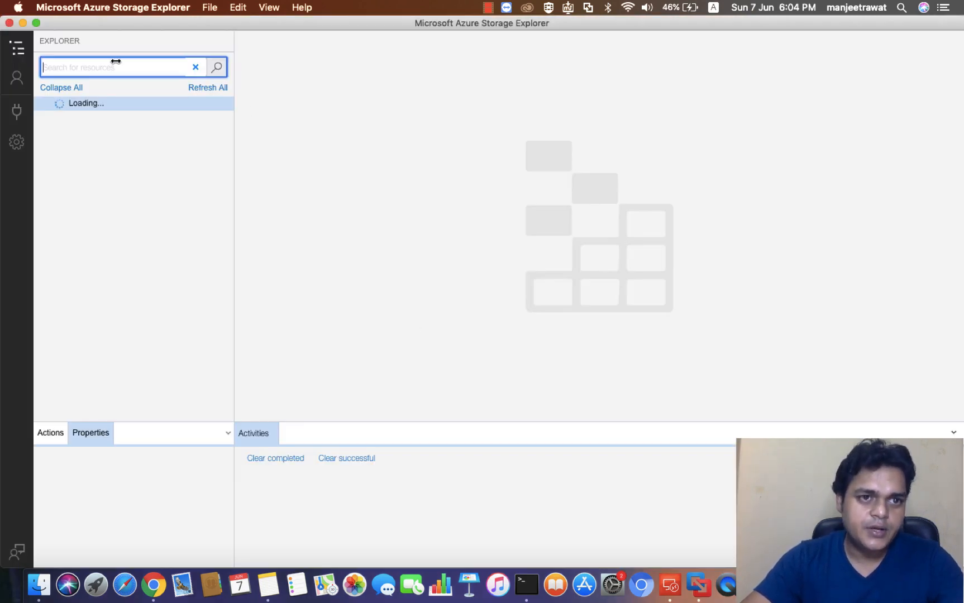
{"action": "left_click", "coordinate": [36, 22]}
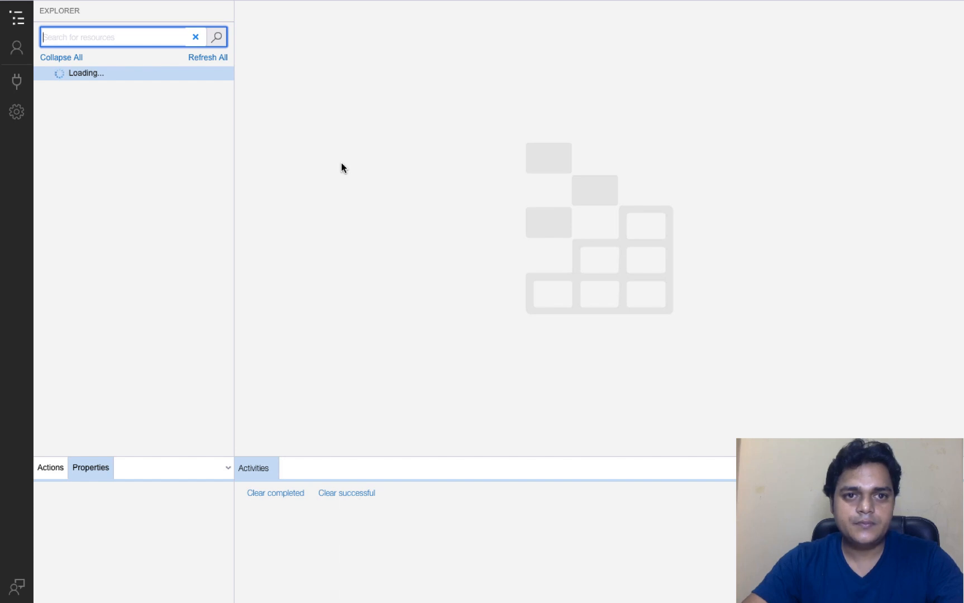
Return to the telnet storage account's overview in the Azure portal and compare it with Storage Explorer.
{"action": "key", "text": "ctrl+Right"}
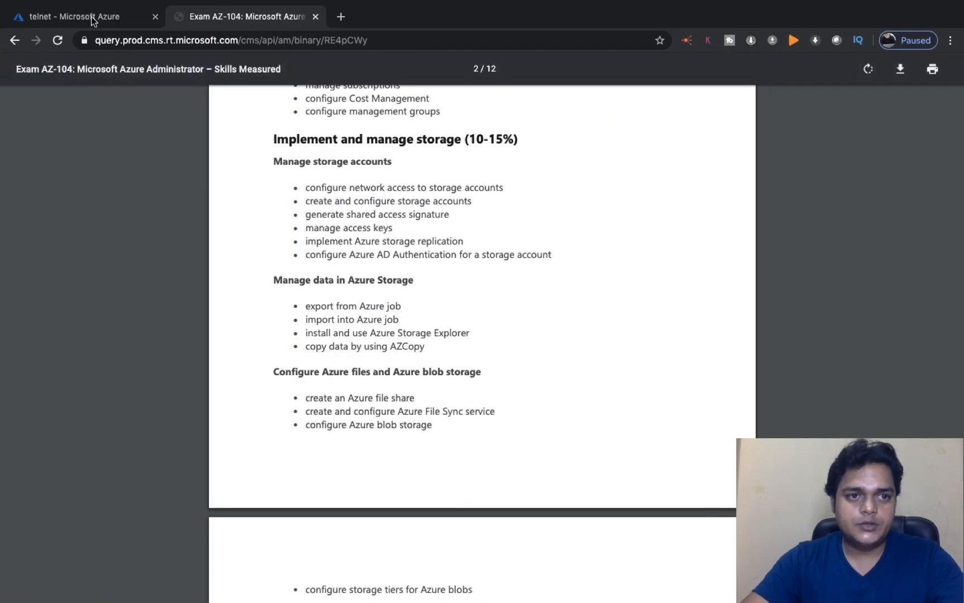
{"action": "left_click", "coordinate": [93, 21]}
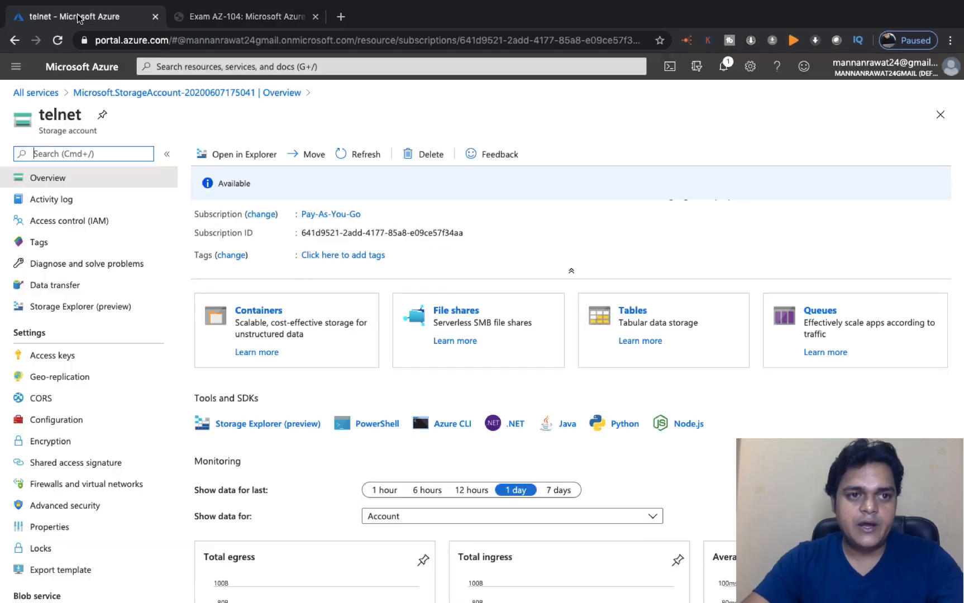
{"action": "left_click", "coordinate": [229, 148]}
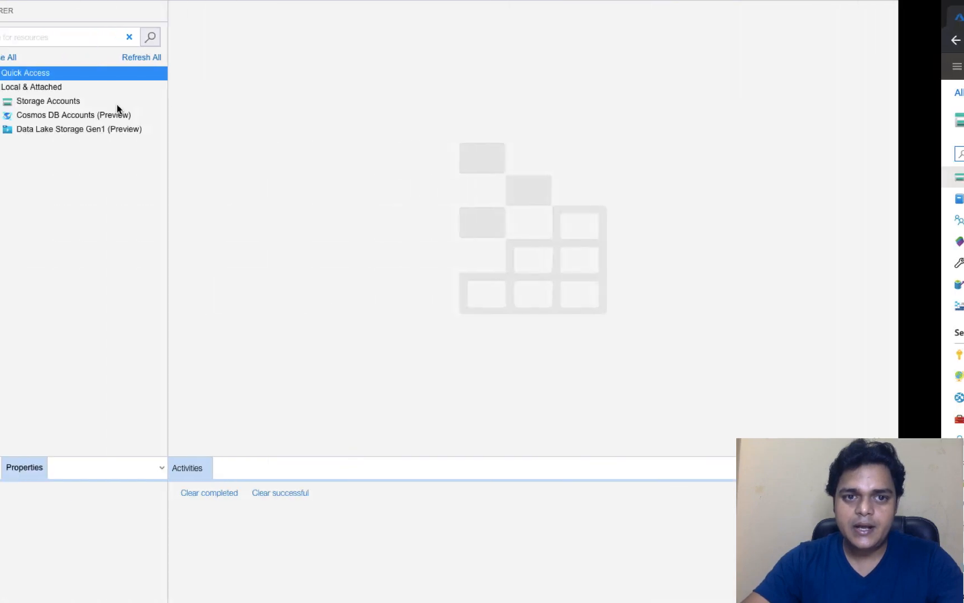
{"action": "key", "text": "ctrl+Right"}
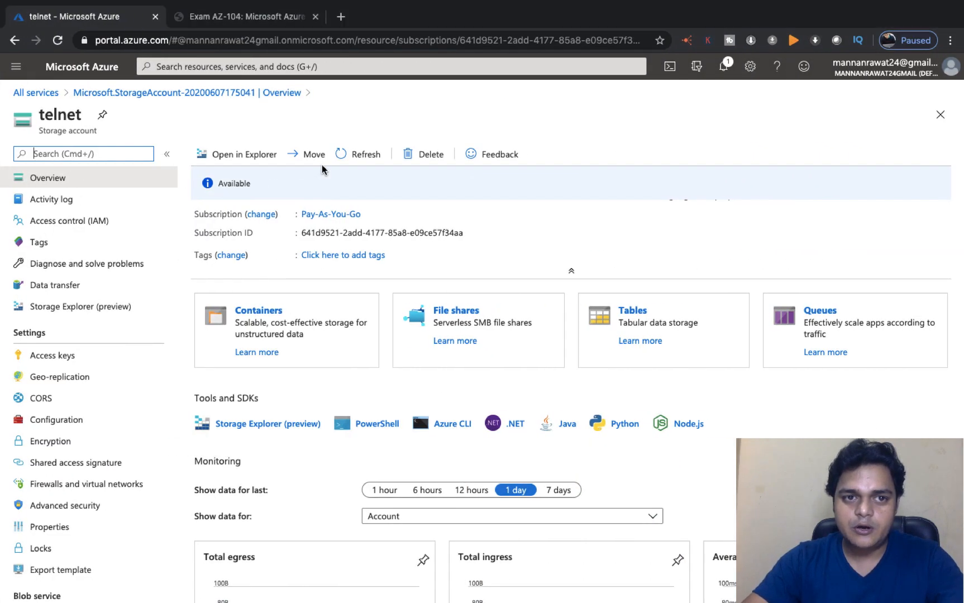
Switch to Microsoft Azure Storage Explorer and expand Storage Accounts under Local & Attached.
{"action": "key", "text": "ctrl+Left"}
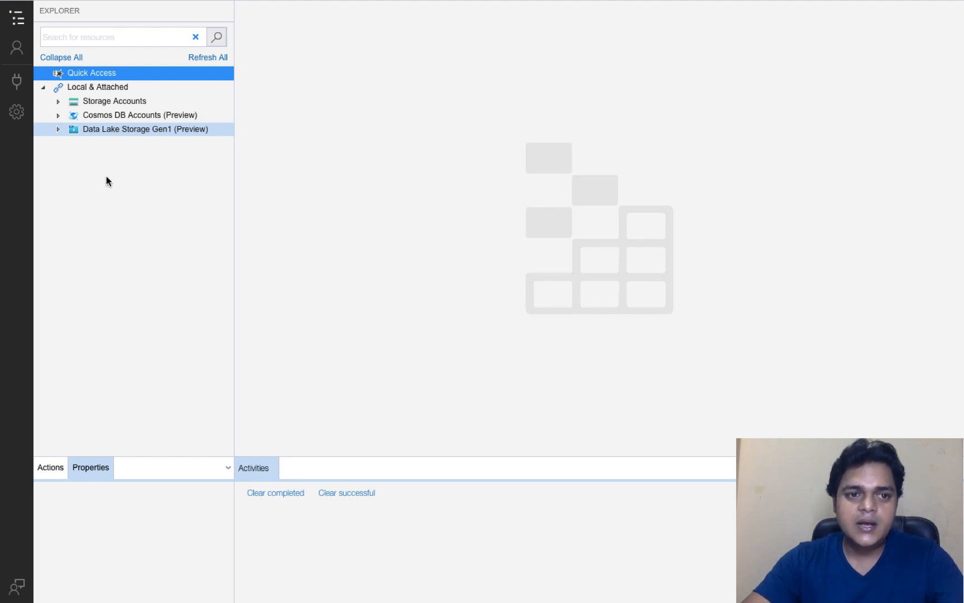
{"action": "left_click", "coordinate": [59, 102]}
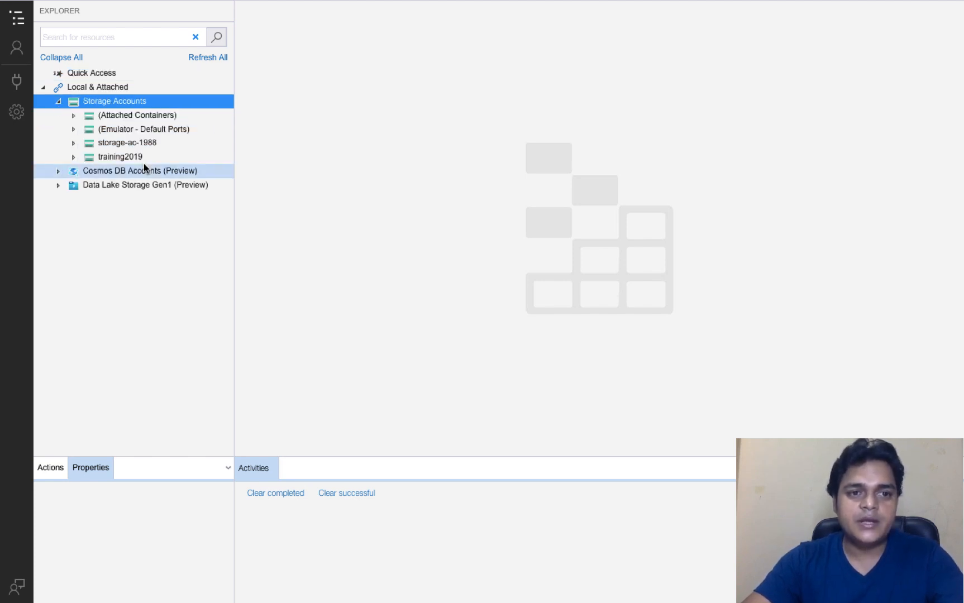
Detach the training2019 and storage-ac-1988 connections from Storage Accounts, confirming each removal.
{"action": "left_click", "coordinate": [130, 156]}
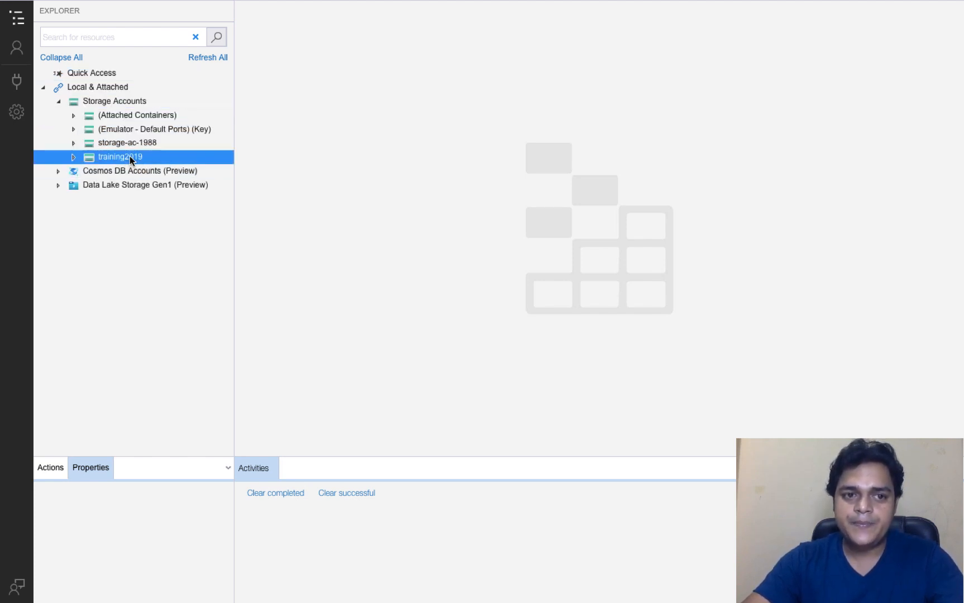
{"action": "right_click", "coordinate": [132, 157]}
{"action": "left_click", "coordinate": [164, 161]}
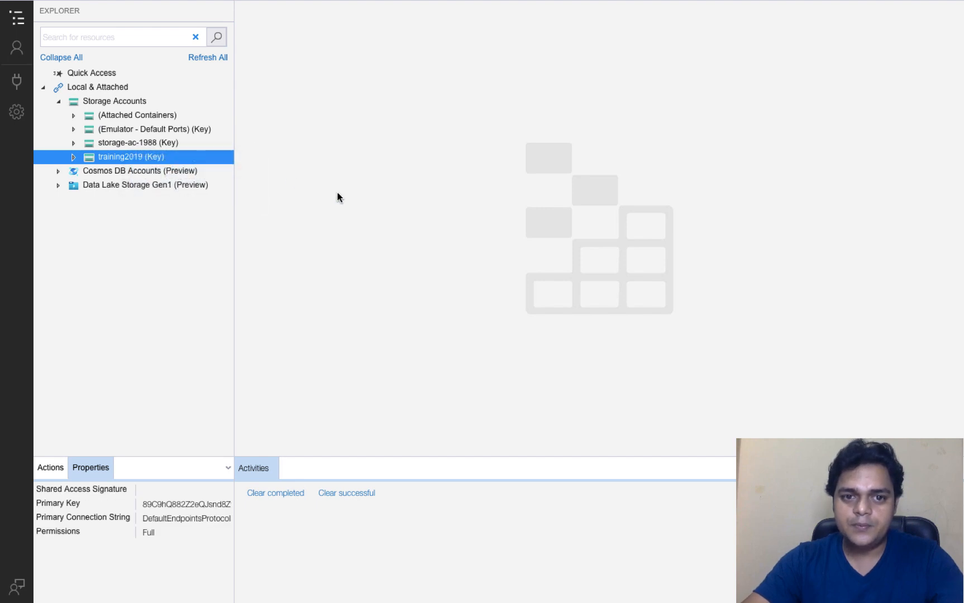
{"action": "left_click", "coordinate": [570, 380]}
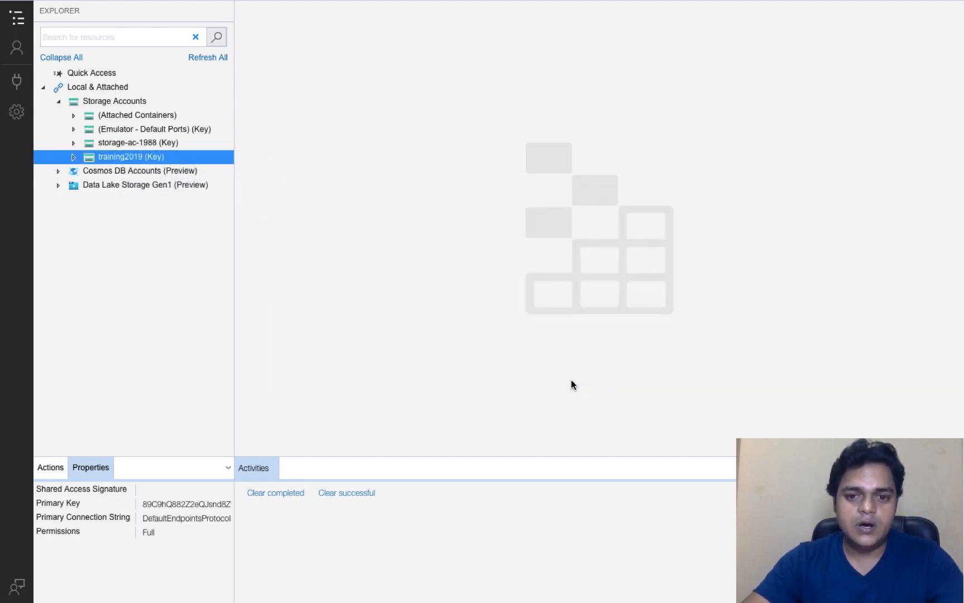
{"action": "right_click", "coordinate": [135, 146]}
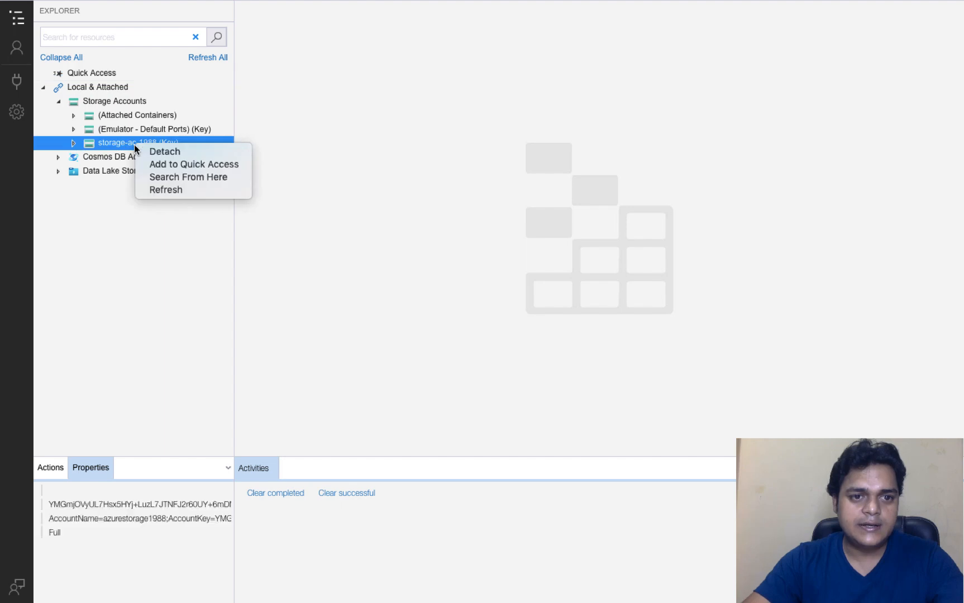
{"action": "left_click", "coordinate": [169, 151]}
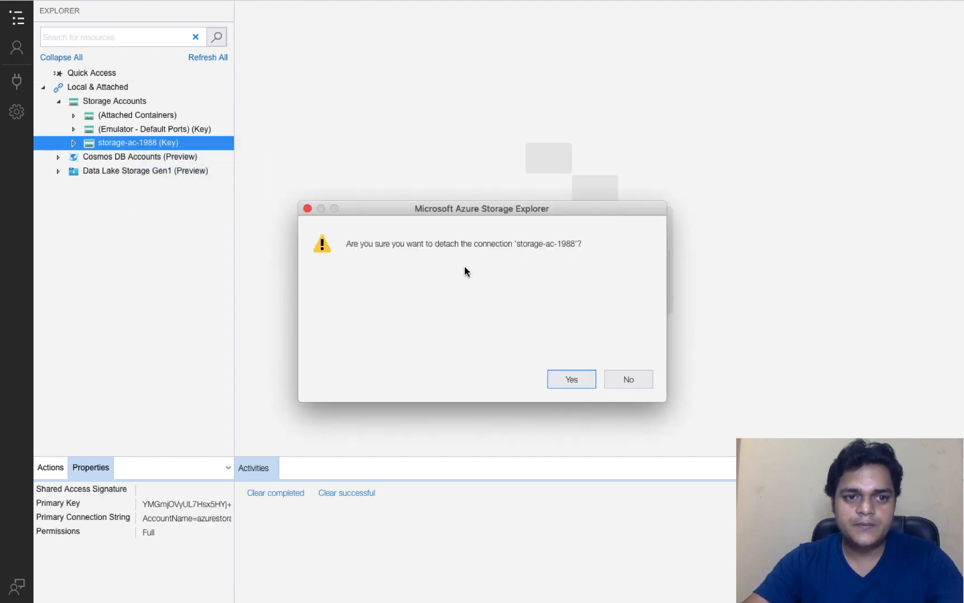
{"action": "left_click", "coordinate": [572, 380]}
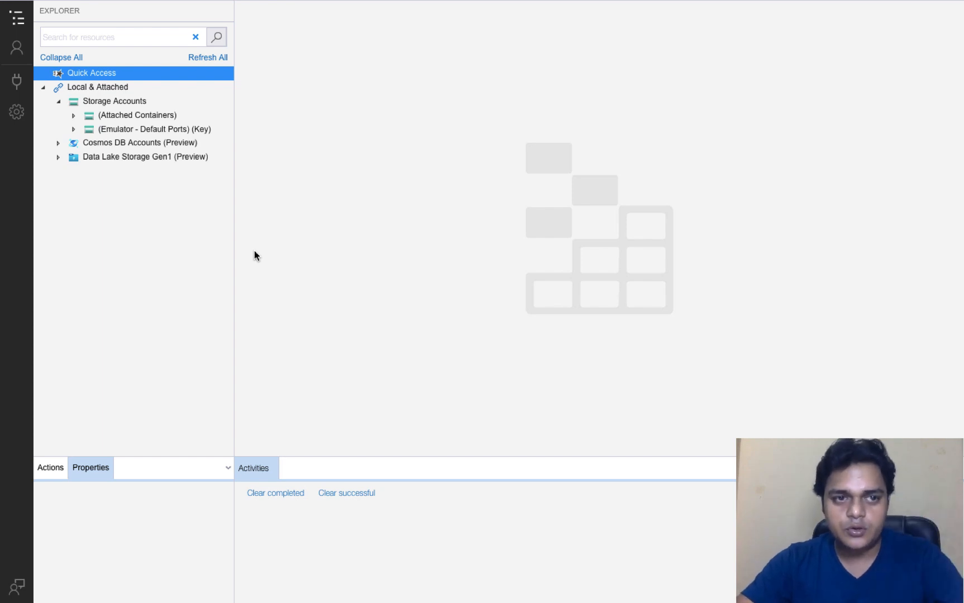
Open the Connect to Azure Storage dialog and compare its connection methods with the AZ-104 storage skills list in the browser.
{"action": "left_click", "coordinate": [17, 85]}
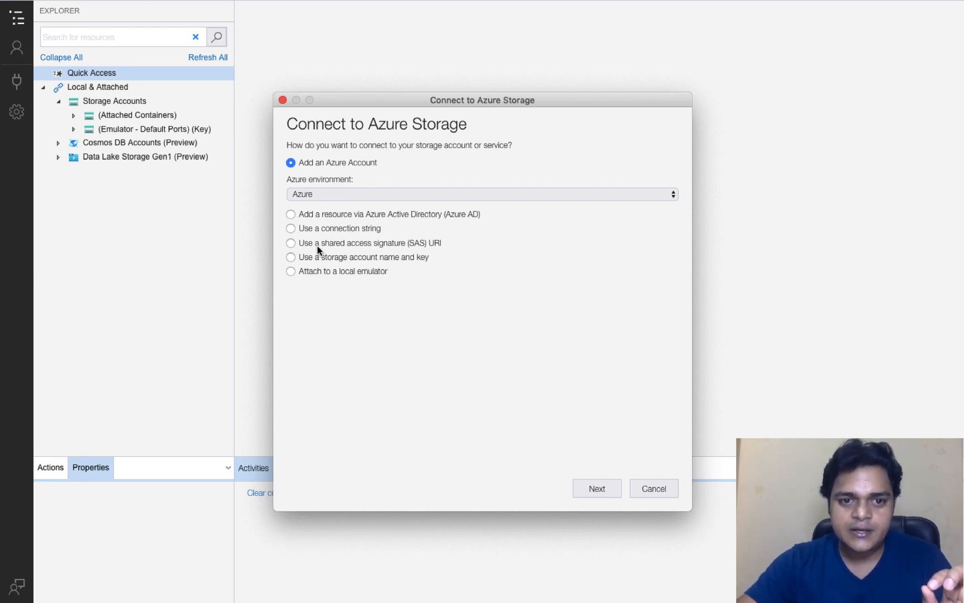
{"action": "key", "text": "ctrl+Right"}
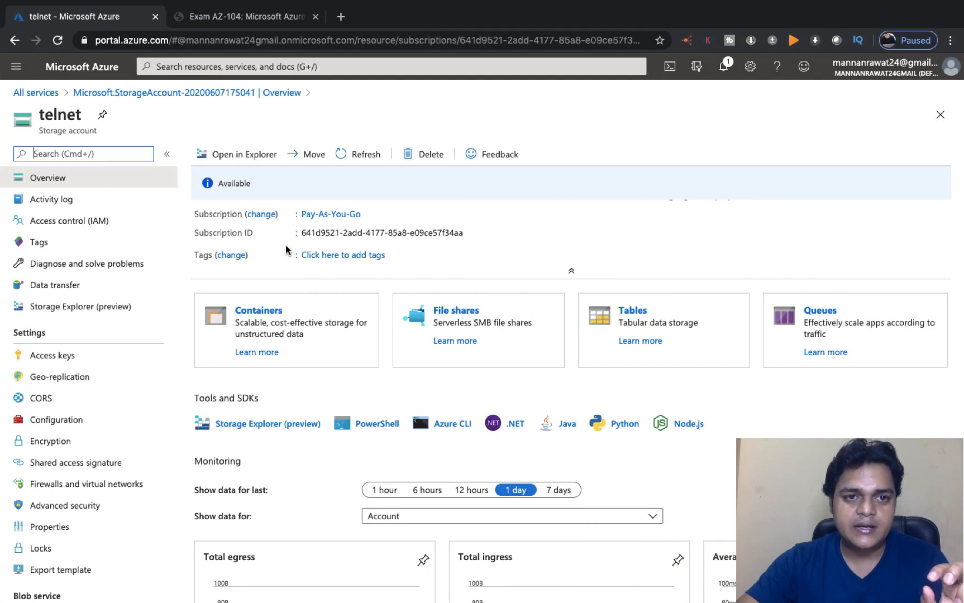
{"action": "left_click", "coordinate": [265, 17]}
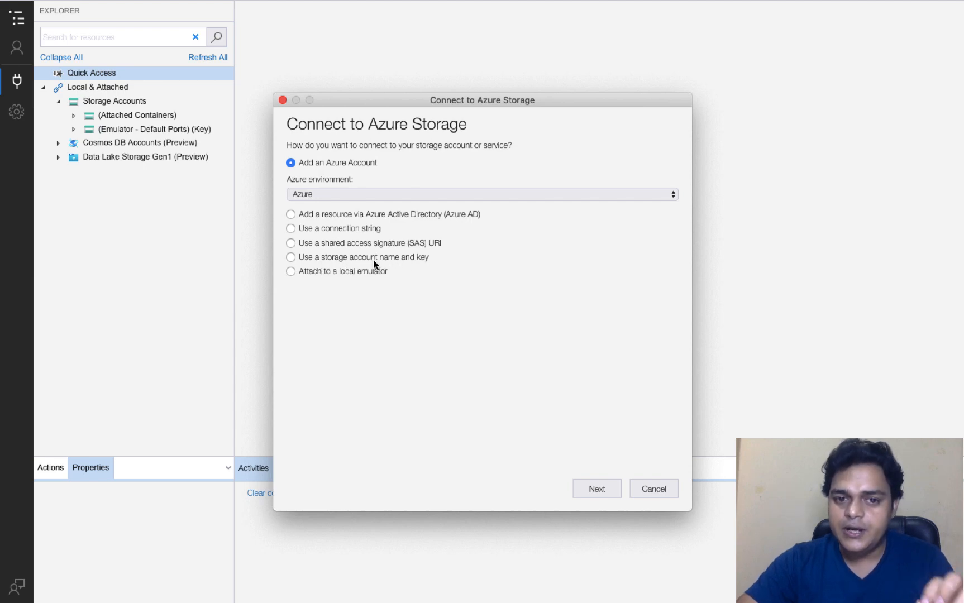
{"action": "key", "text": "ctrl+Right"}
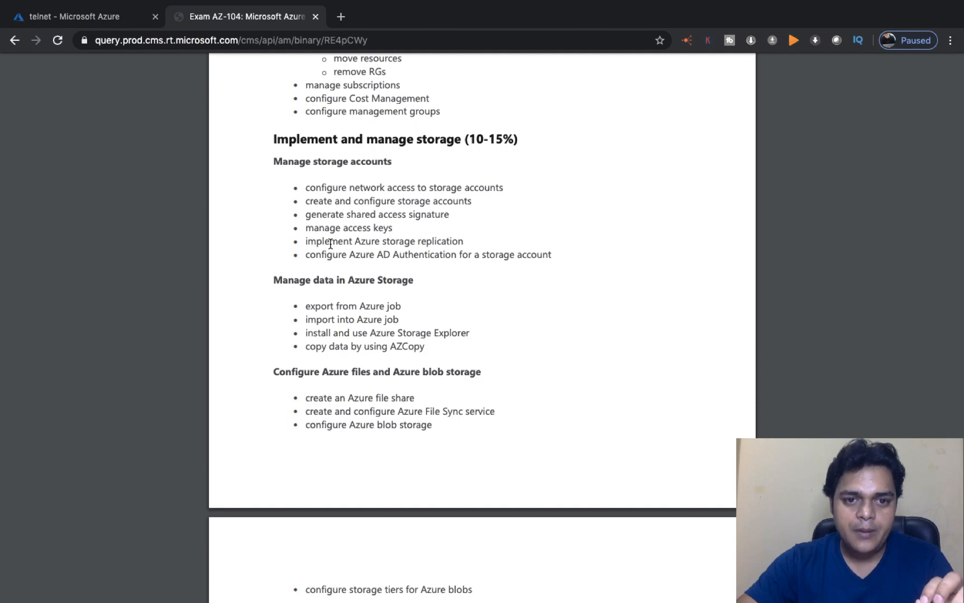
{"action": "key", "text": "ctrl+Left"}
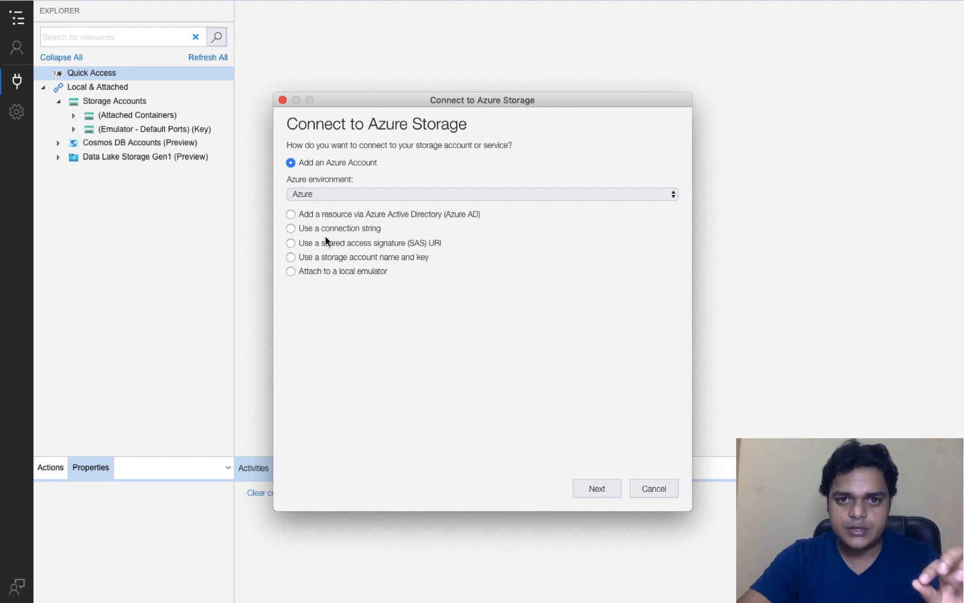
Choose to connect with a storage account name and key, setting the display name to Storage-AC-Test and the account name to telnet.
{"action": "left_click", "coordinate": [293, 257]}
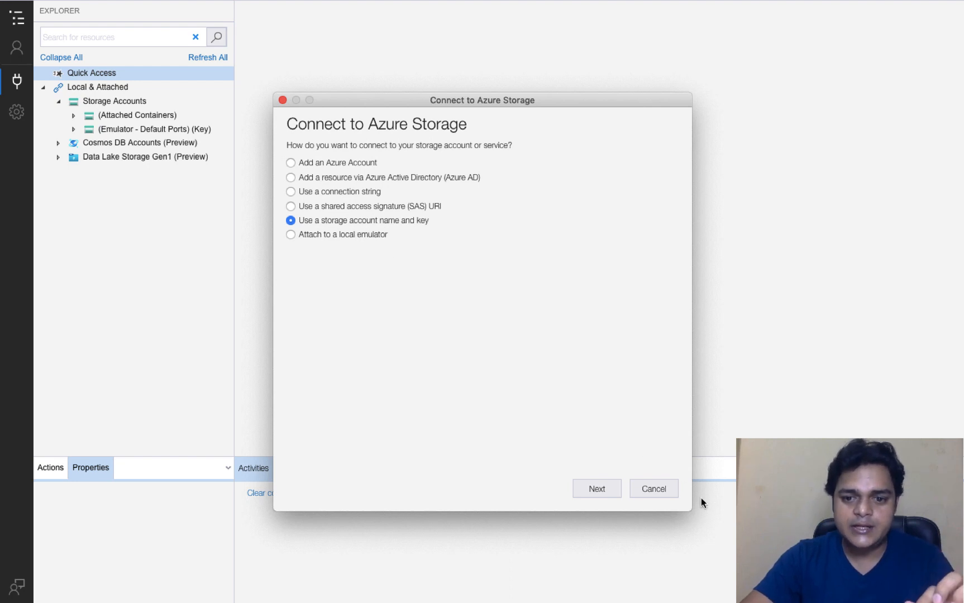
{"action": "left_click", "coordinate": [599, 489]}
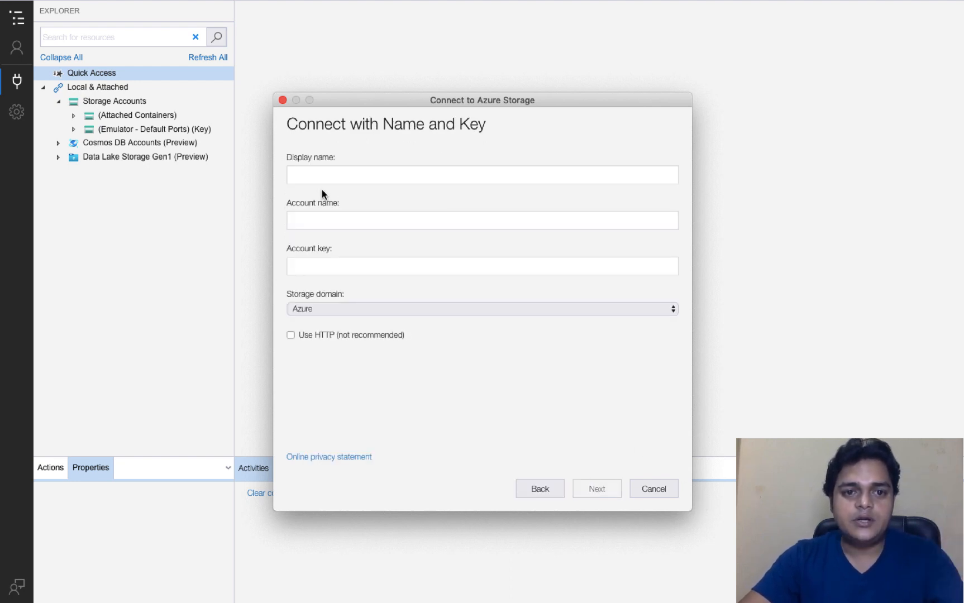
{"action": "left_click", "coordinate": [313, 177]}
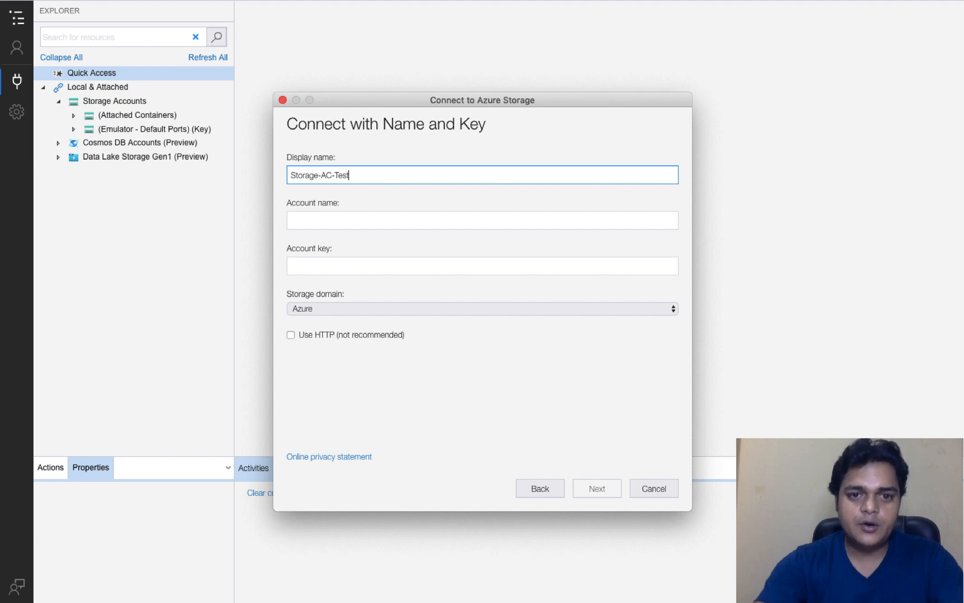
{"action": "left_click", "coordinate": [313, 218]}
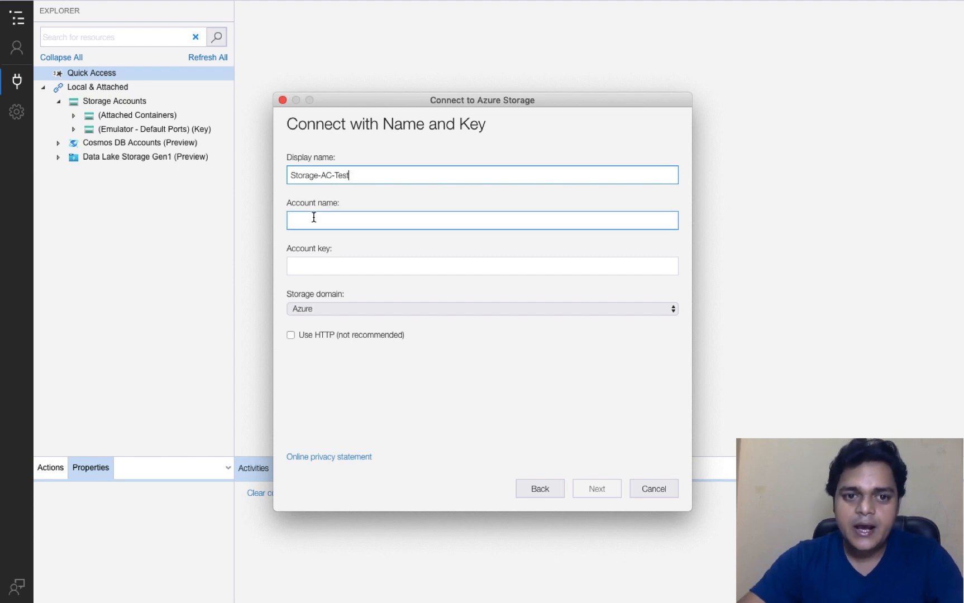
{"action": "type", "text": "telnet"}
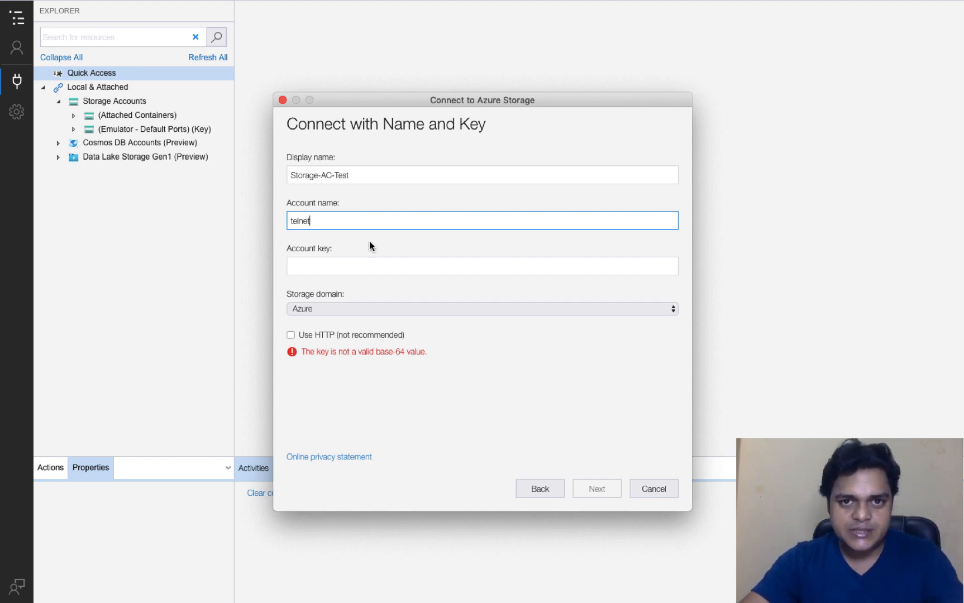
Check the telnet account name in the Azure portal and copy its key1 value from the account's access keys.
{"action": "key", "text": "ctrl+Right"}
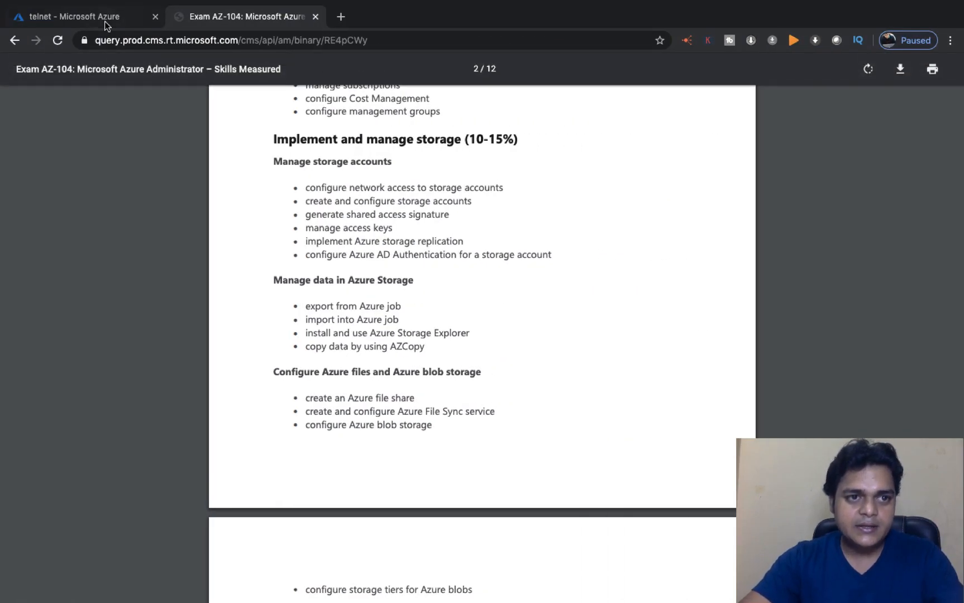
{"action": "left_click", "coordinate": [103, 18]}
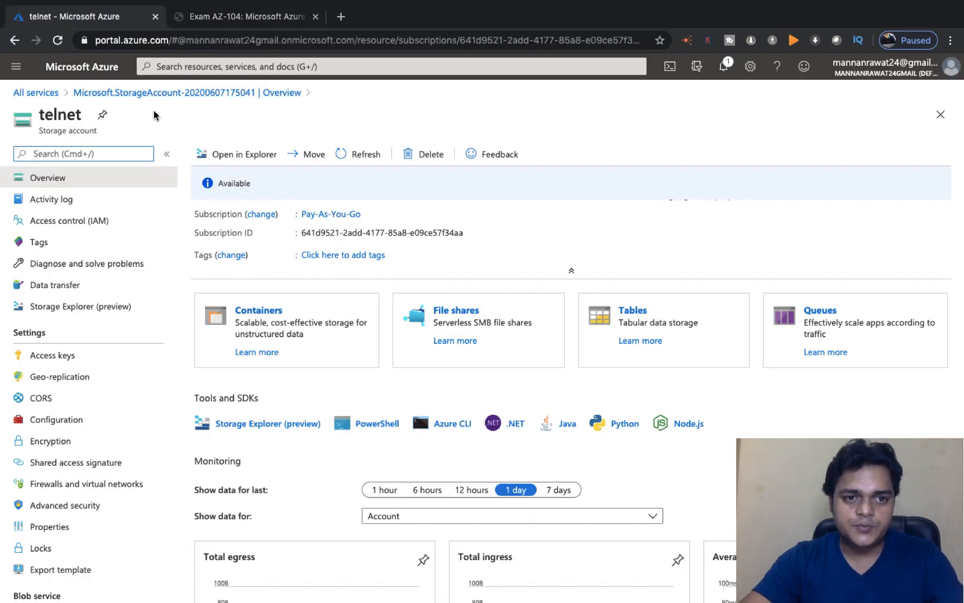
{"action": "key", "text": "ctrl+Left"}
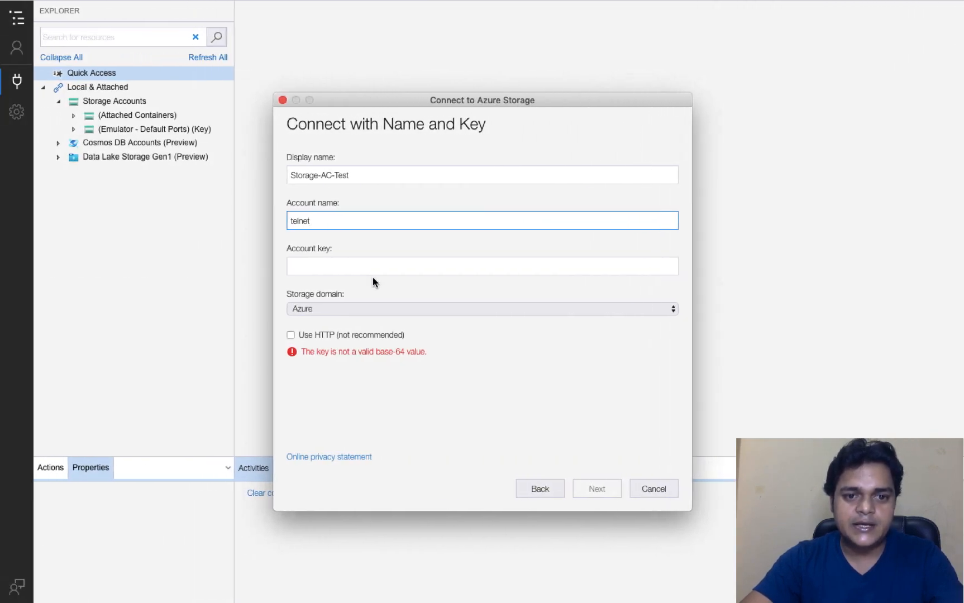
{"action": "key", "text": "ctrl+Right"}
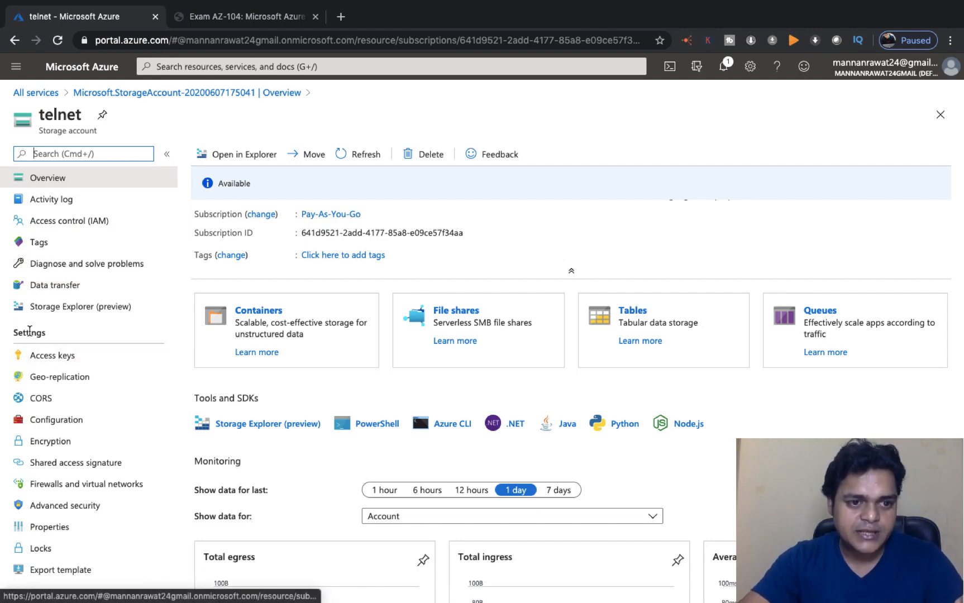
{"action": "left_click", "coordinate": [55, 363]}
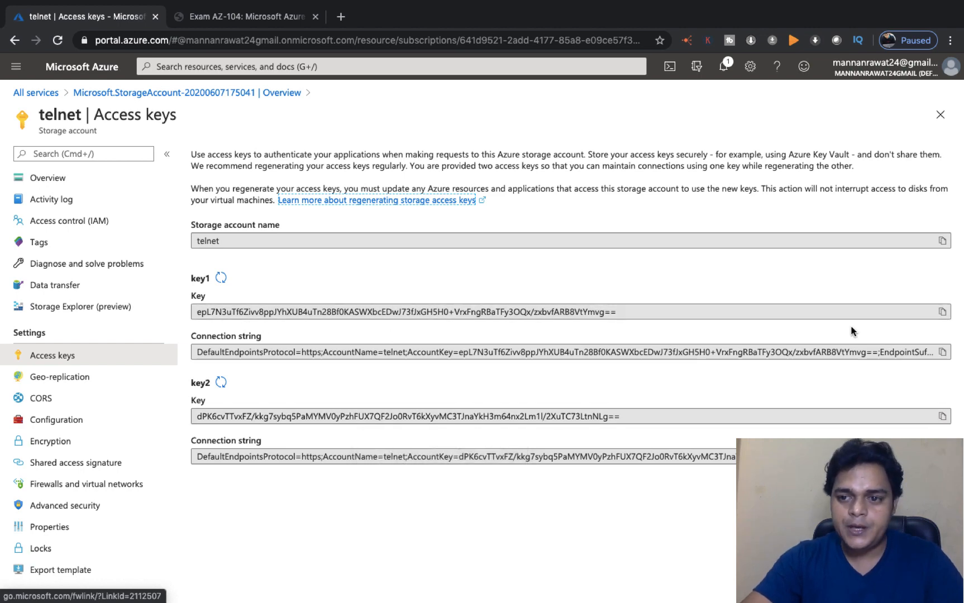
{"action": "left_click", "coordinate": [942, 312]}
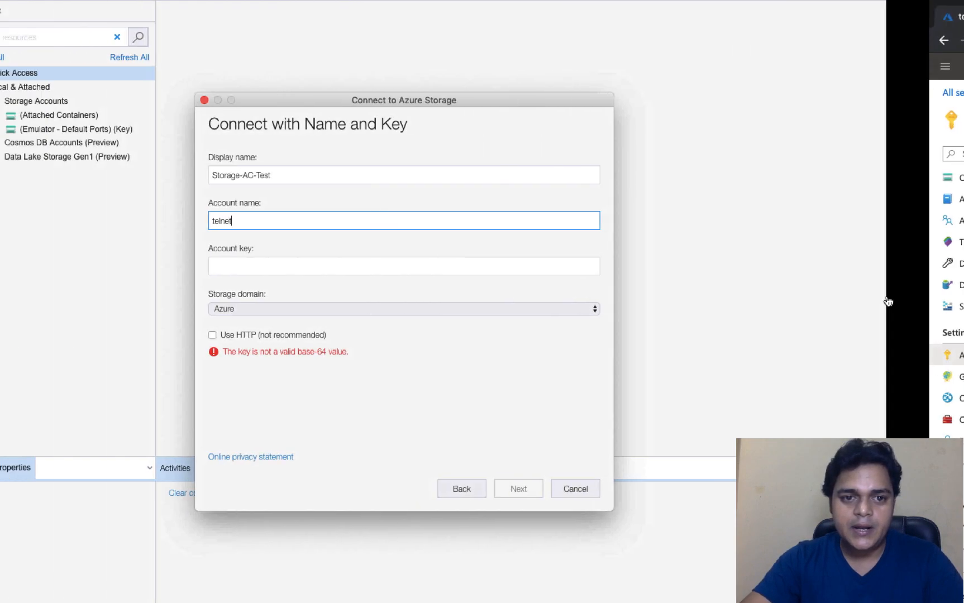
Paste the account key into the Storage Explorer connection form and complete the Storage-AC-Test connection.
{"action": "left_click", "coordinate": [350, 266]}
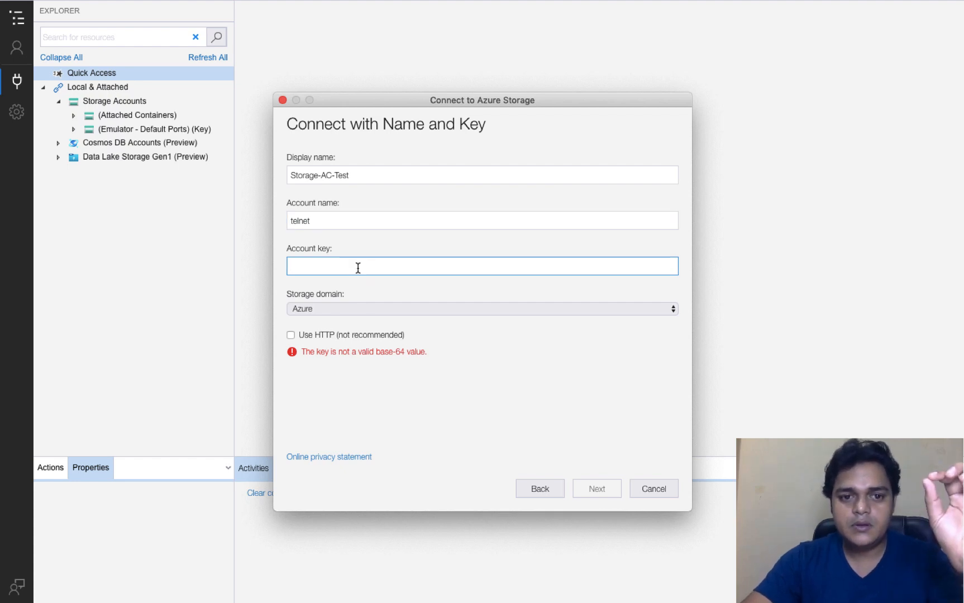
{"action": "key", "text": "super+v"}
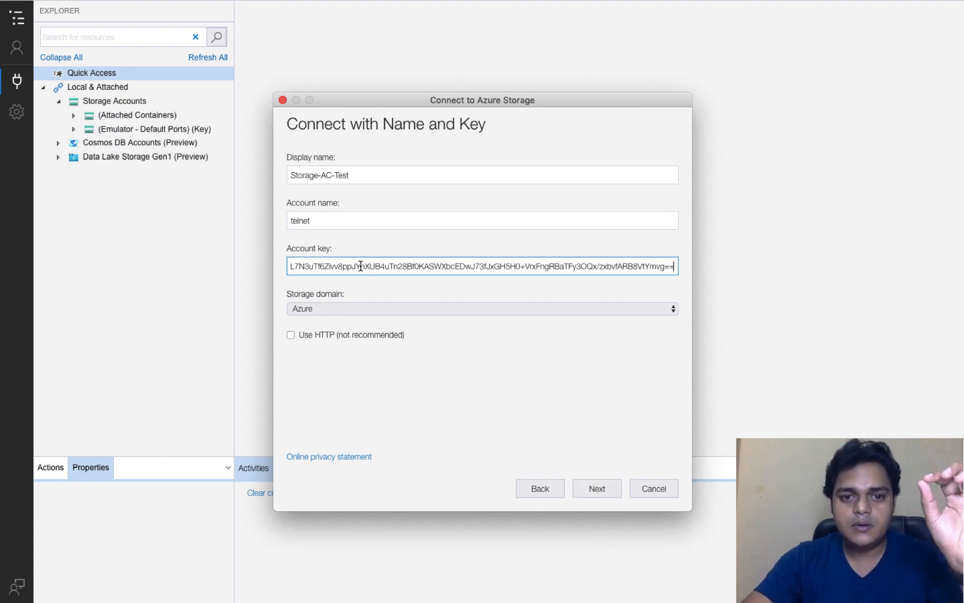
{"action": "left_click", "coordinate": [595, 489]}
{"action": "left_click", "coordinate": [596, 489]}
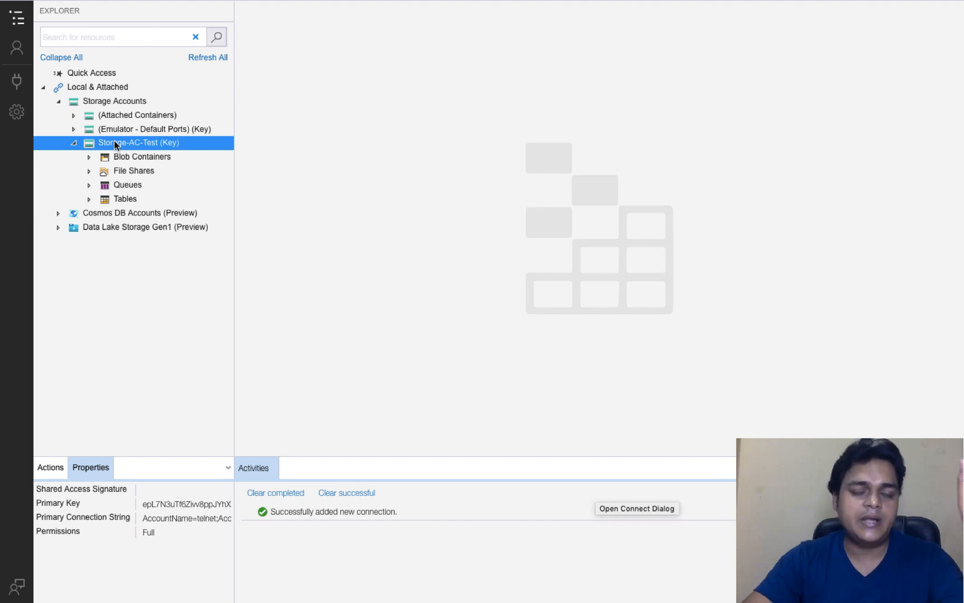
Expand Blob Containers under Storage-AC-Test and compare it with the telnet account's containers in the Azure portal.
{"action": "left_click", "coordinate": [90, 156]}
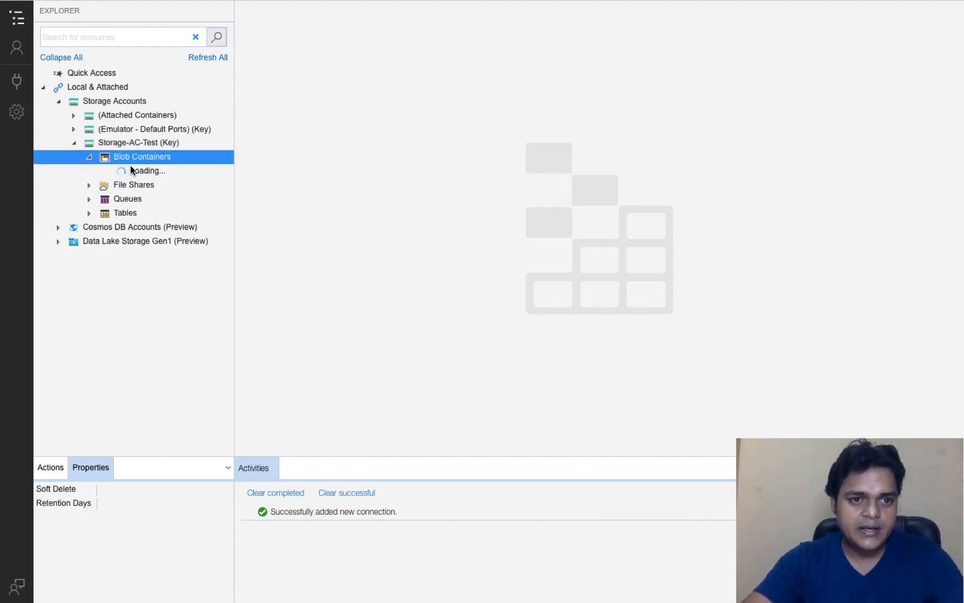
{"action": "key", "text": "ctrl+Right"}
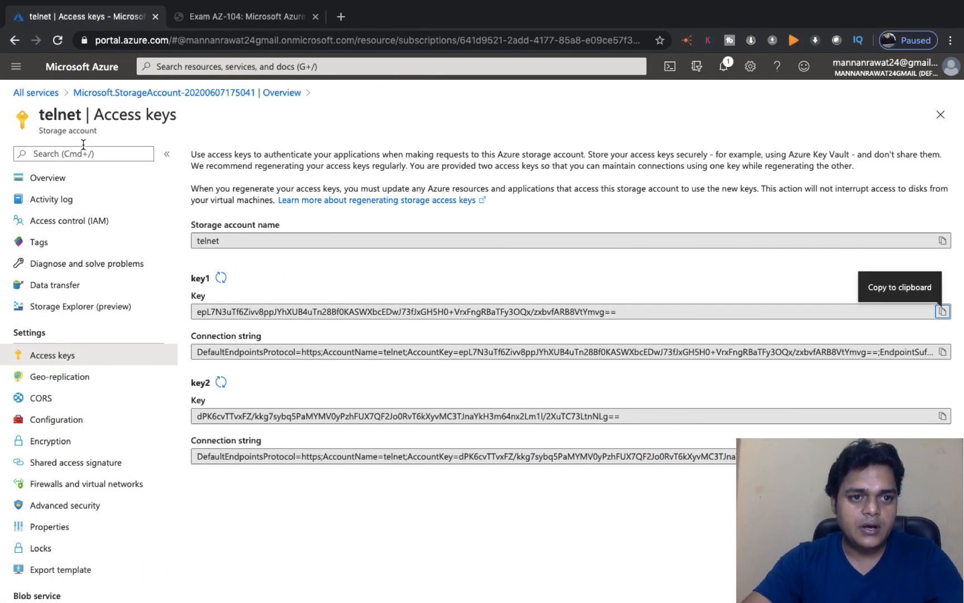
{"action": "left_click", "coordinate": [53, 182]}
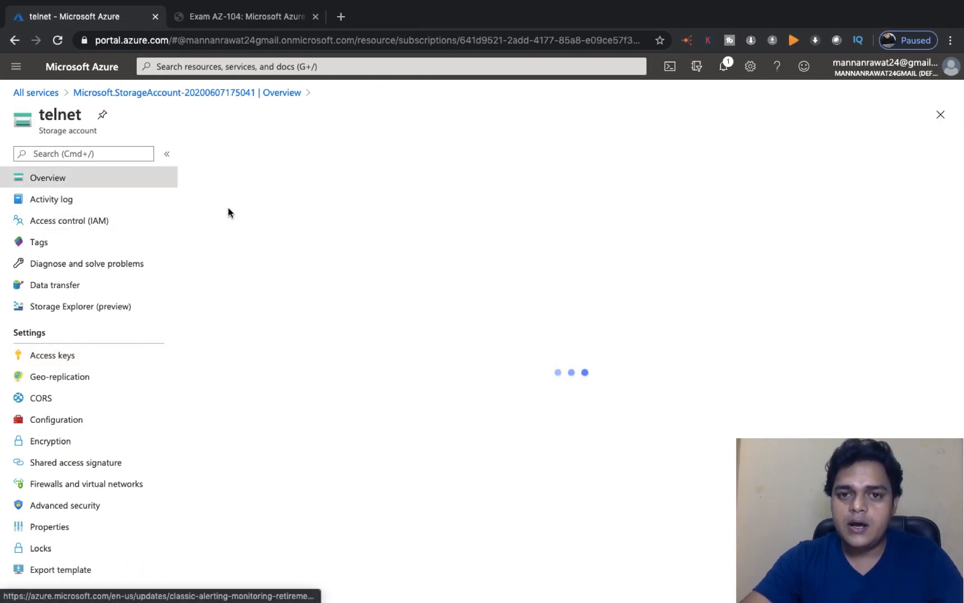
{"action": "left_click", "coordinate": [267, 423]}
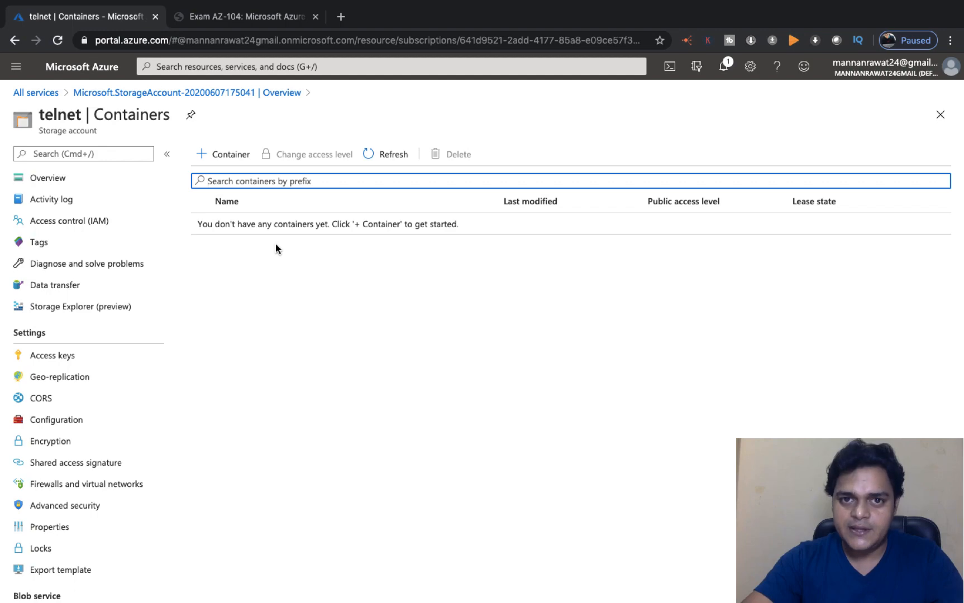
Return to Storage Explorer and create a blob container named training under Storage-AC-Test.
{"action": "key", "text": "ctrl+Left"}
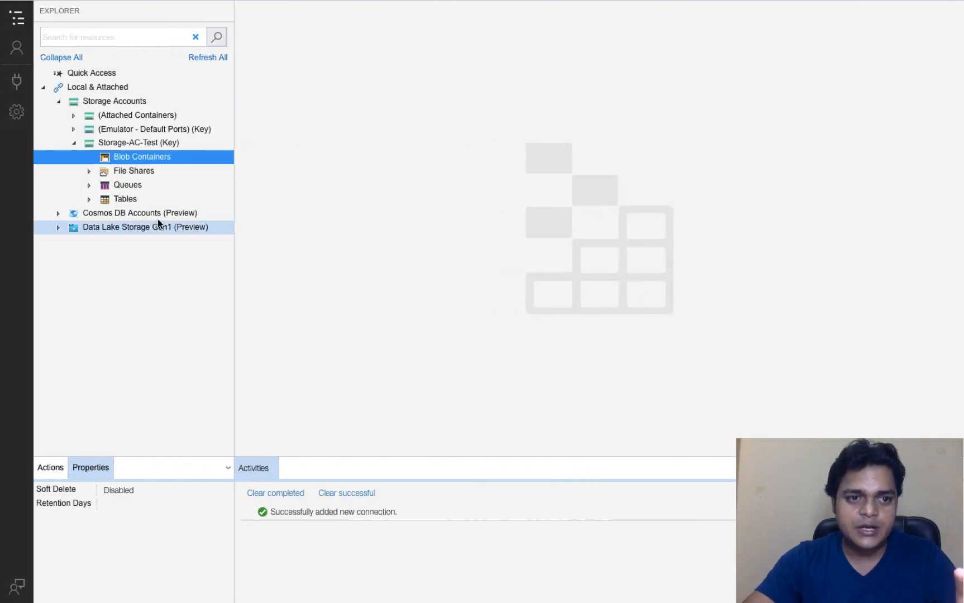
{"action": "right_click", "coordinate": [132, 157]}
{"action": "left_click", "coordinate": [164, 162]}
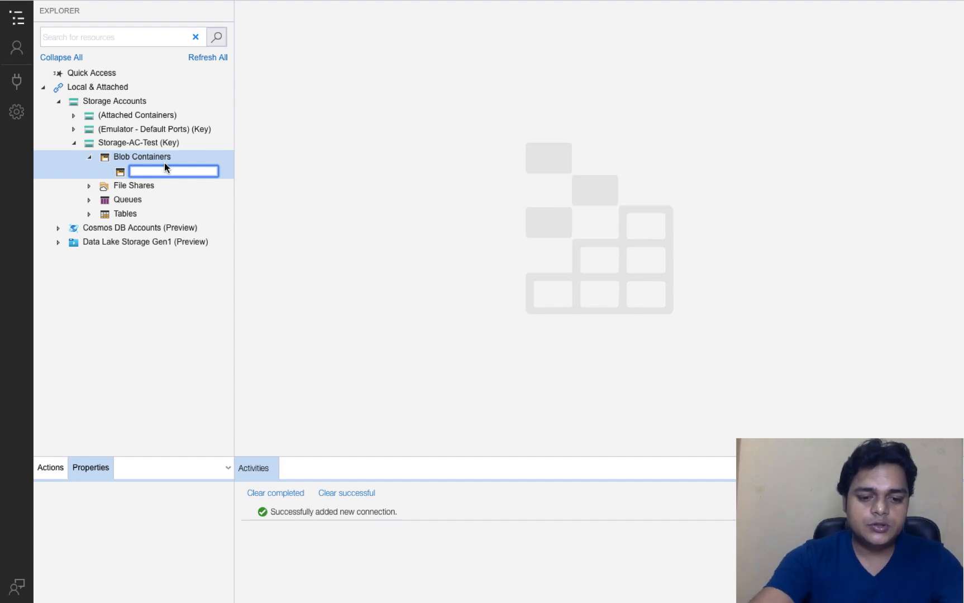
{"action": "type", "text": "training"}
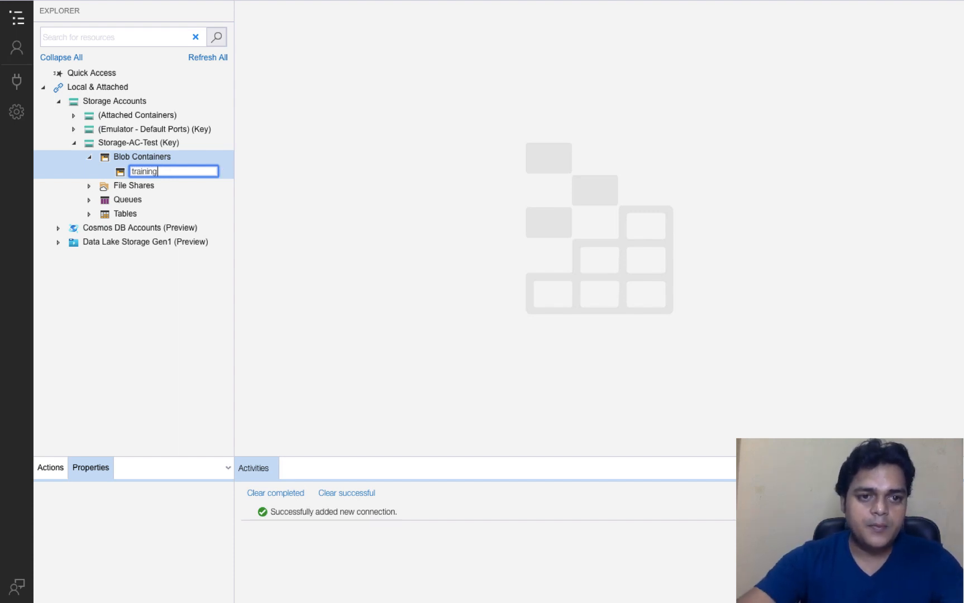
{"action": "key", "text": "Return"}
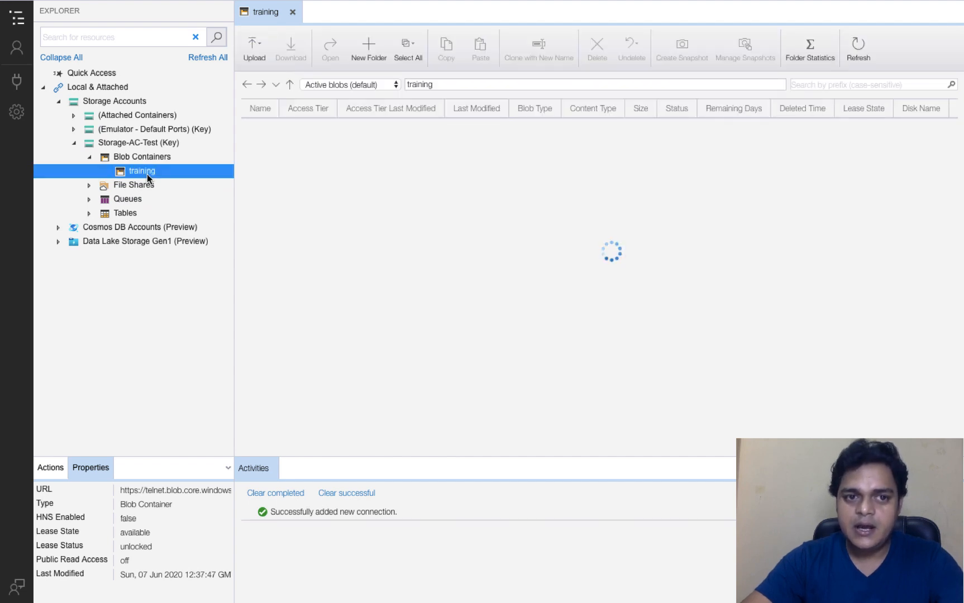
Upload the file aws.png from the Desktop to the training container as a block blob.
{"action": "left_click", "coordinate": [256, 58]}
{"action": "left_click", "coordinate": [288, 82]}
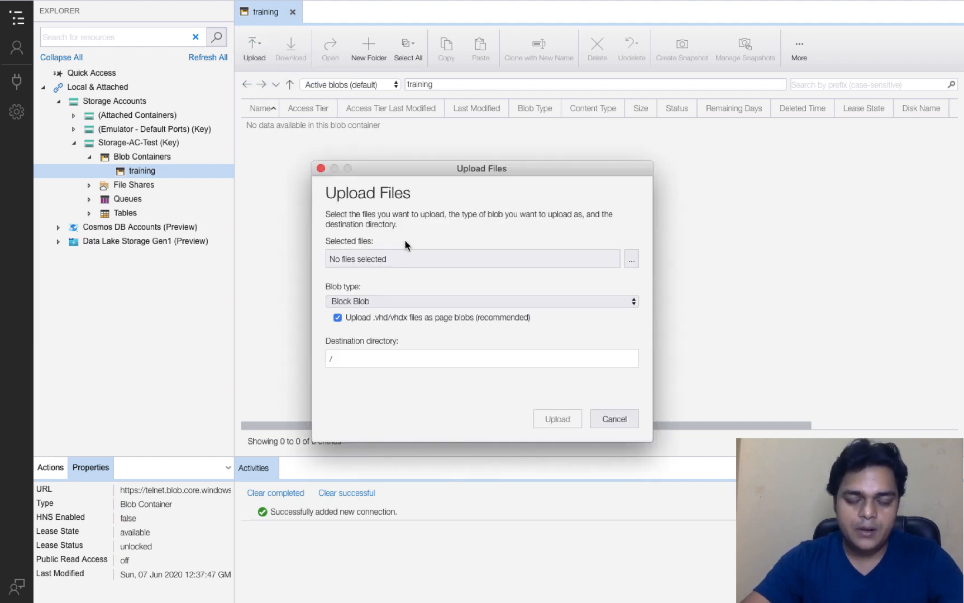
{"action": "left_click", "coordinate": [633, 259]}
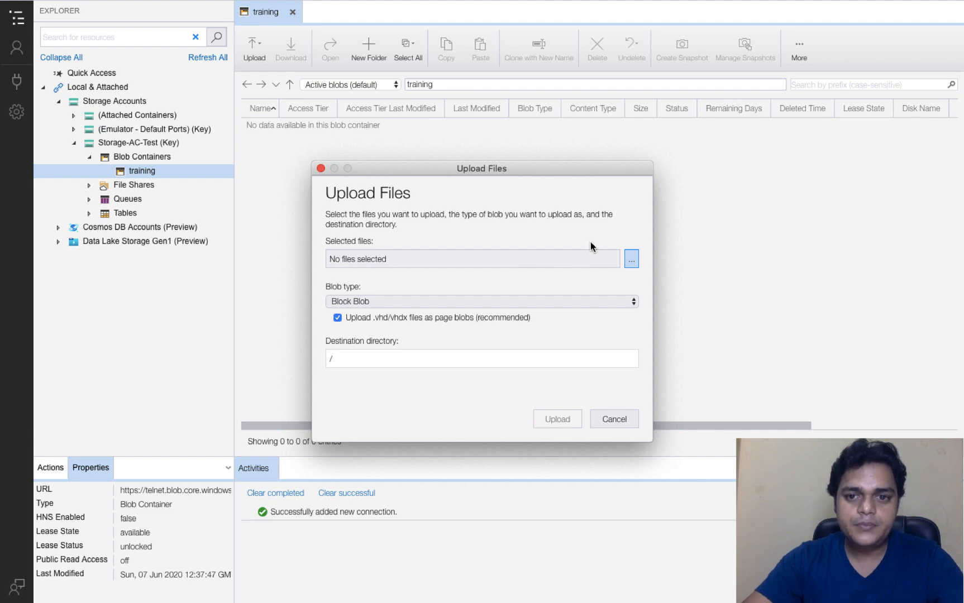
{"action": "scroll", "coordinate": [454, 212], "scroll_direction": "down", "scroll_amount": 10}
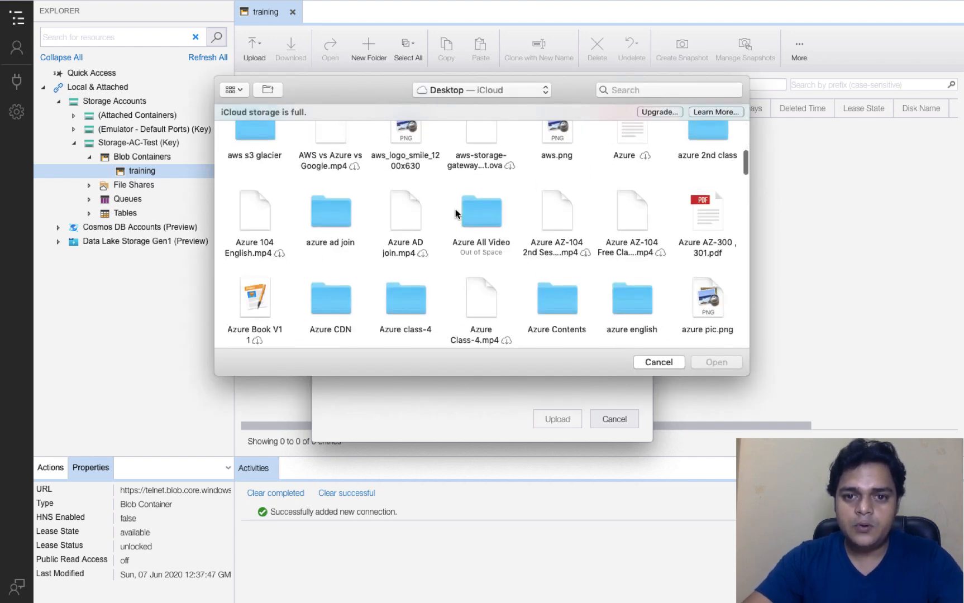
{"action": "scroll", "coordinate": [455, 213], "scroll_direction": "up", "scroll_amount": 5}
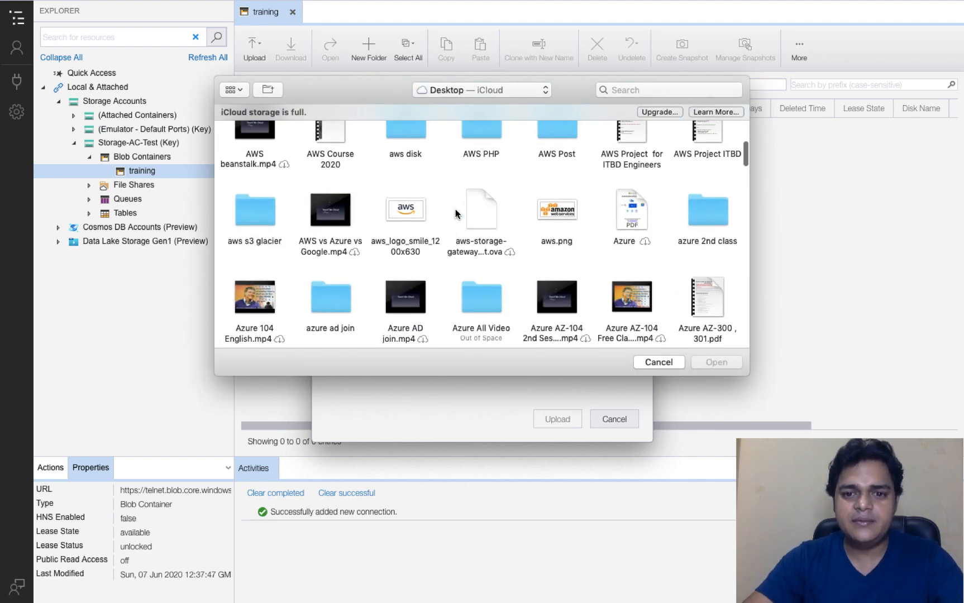
{"action": "left_click", "coordinate": [573, 208]}
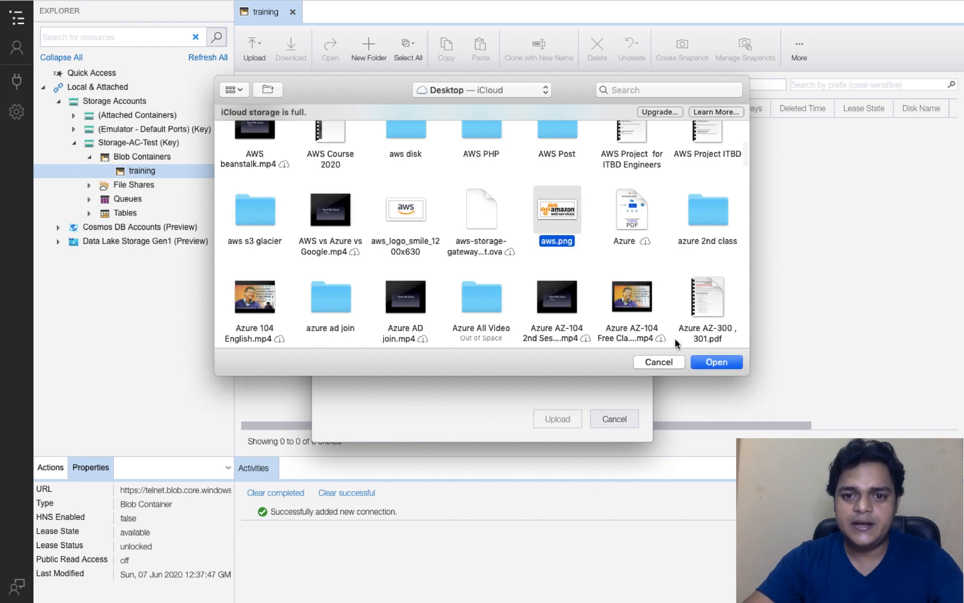
{"action": "left_click", "coordinate": [718, 363]}
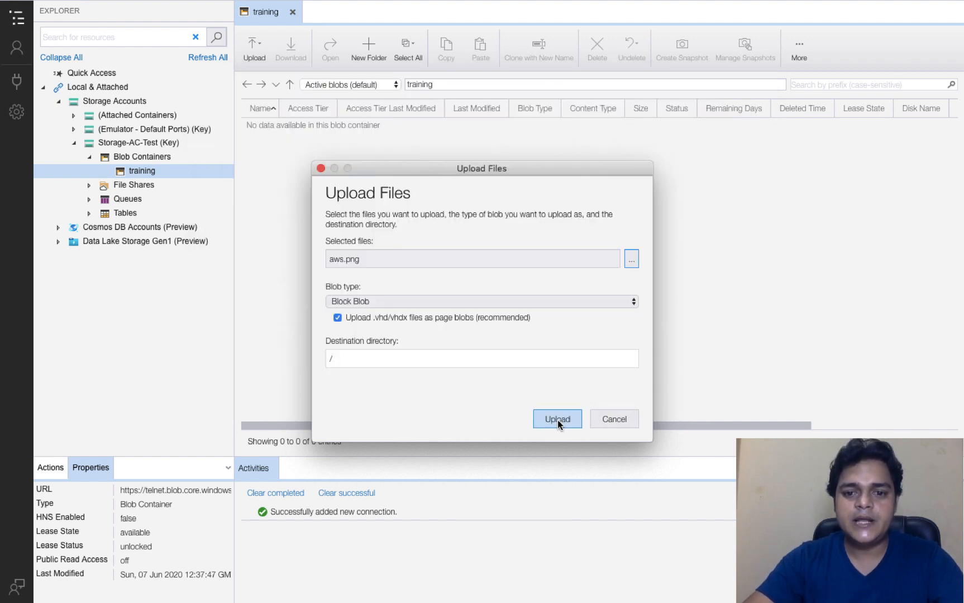
{"action": "left_click", "coordinate": [557, 419]}
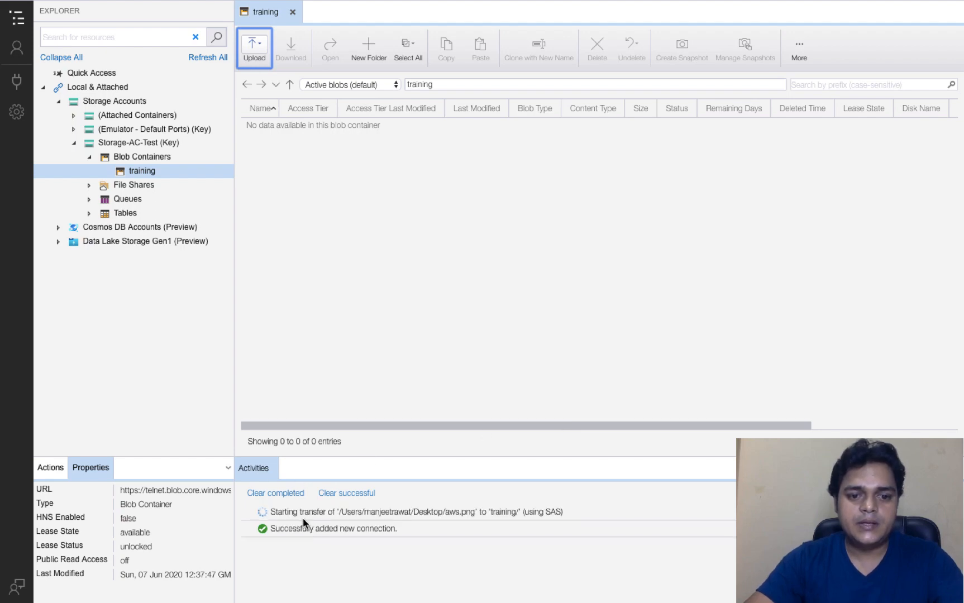
Switch to the Azure portal, refresh the telnet account's containers and open the aws.png blob in the training container.
{"action": "key", "text": "ctrl+Right"}
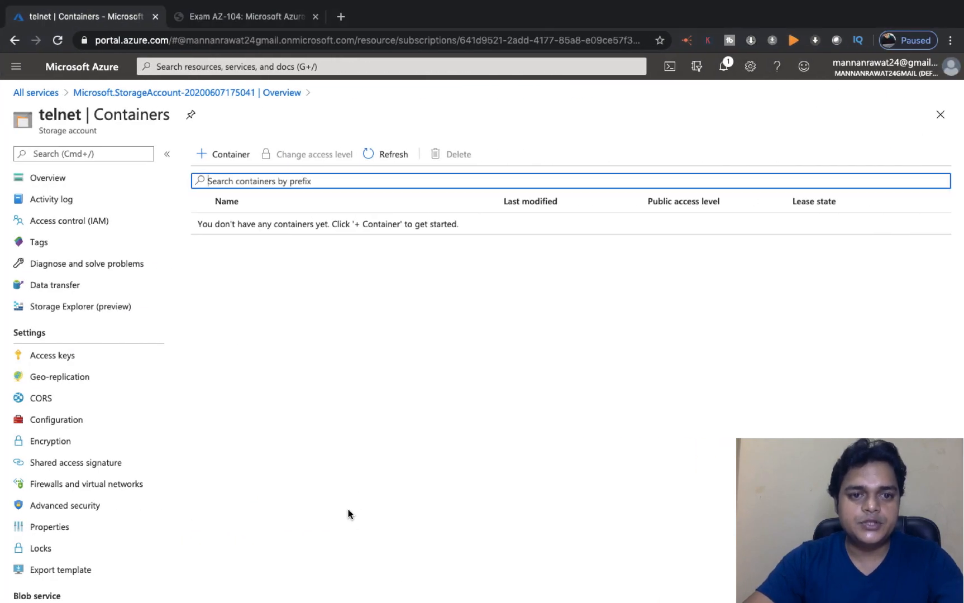
{"action": "left_click", "coordinate": [380, 167]}
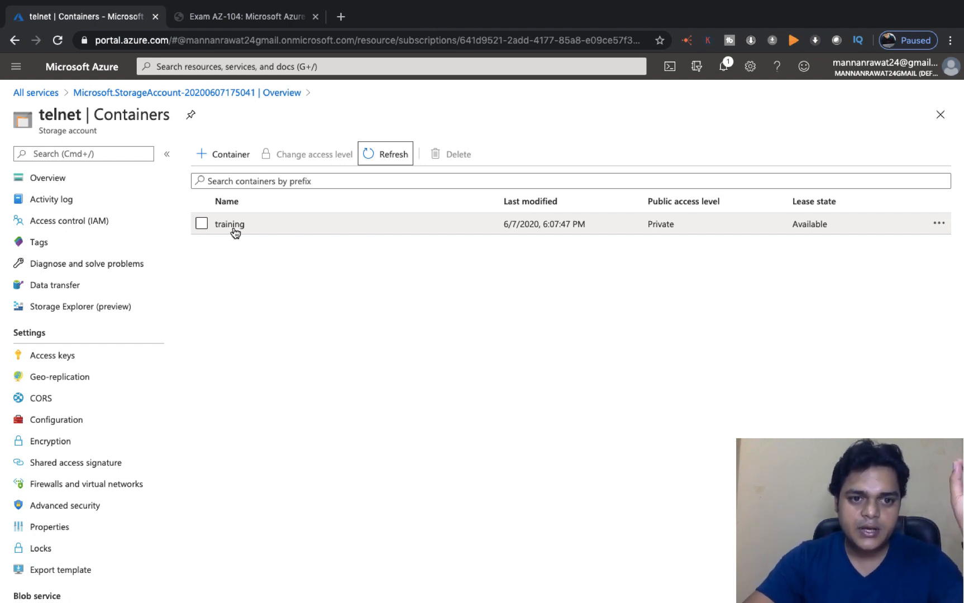
{"action": "left_click", "coordinate": [232, 225]}
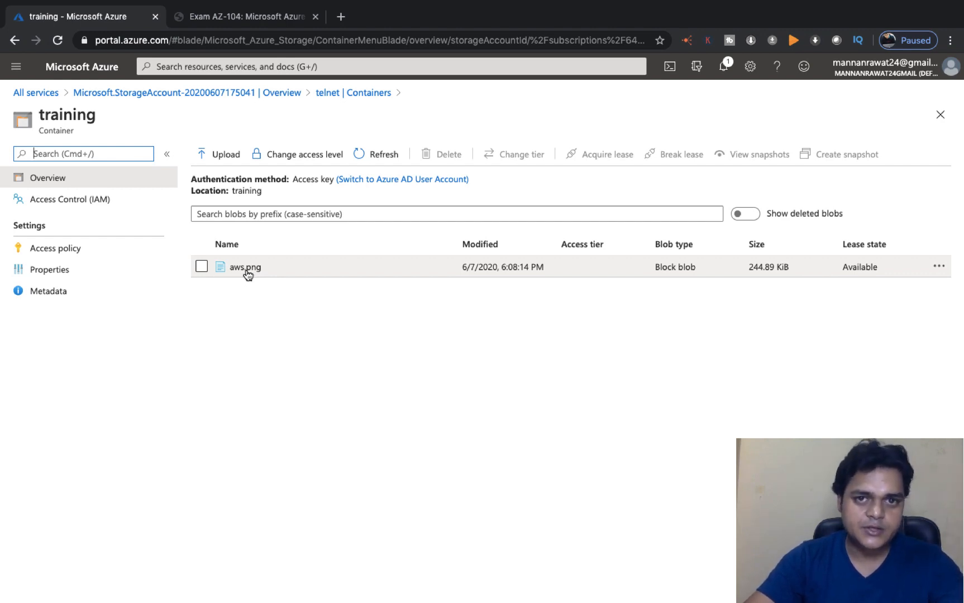
{"action": "left_click", "coordinate": [246, 268]}
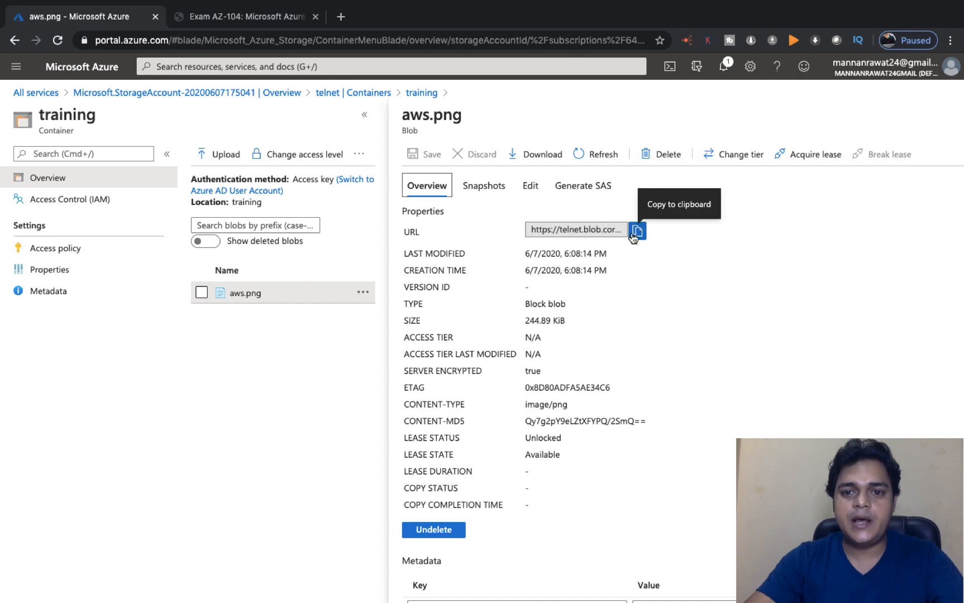
Copy the aws.png blob's URL and open it in a new browser tab to test public access.
{"action": "left_click", "coordinate": [638, 233]}
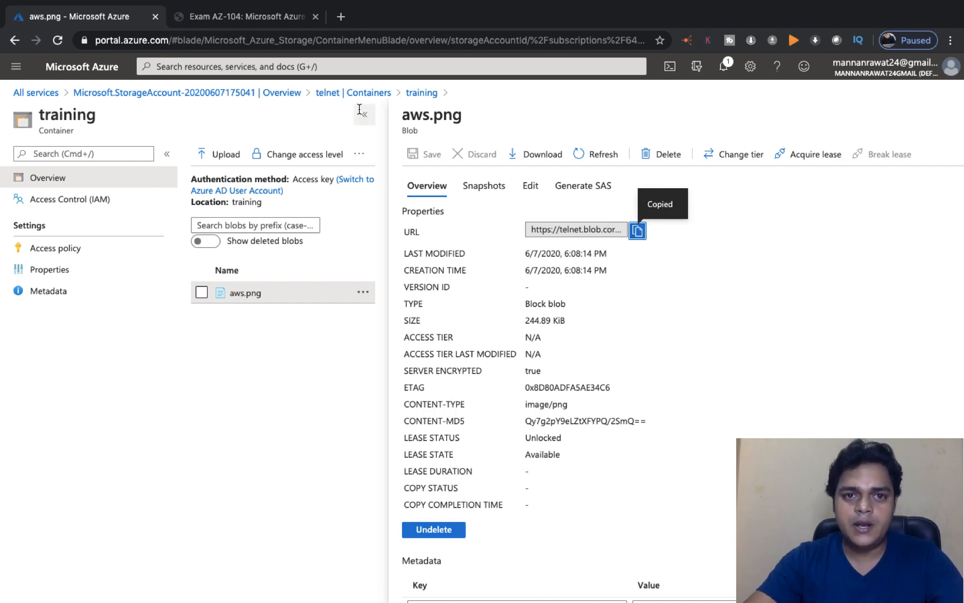
{"action": "left_click", "coordinate": [340, 17]}
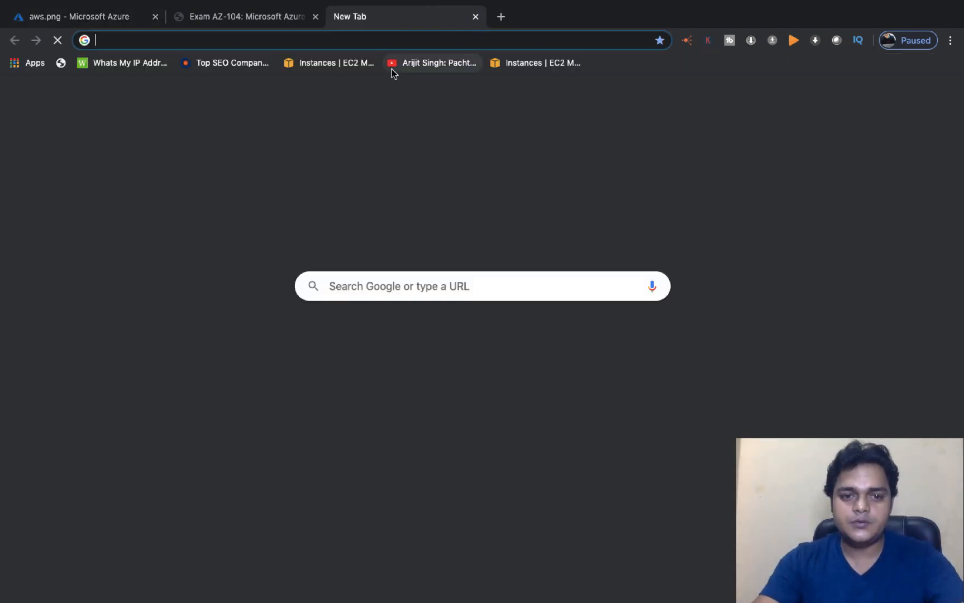
{"action": "key", "text": "super+v"}
{"action": "key", "text": "Return"}
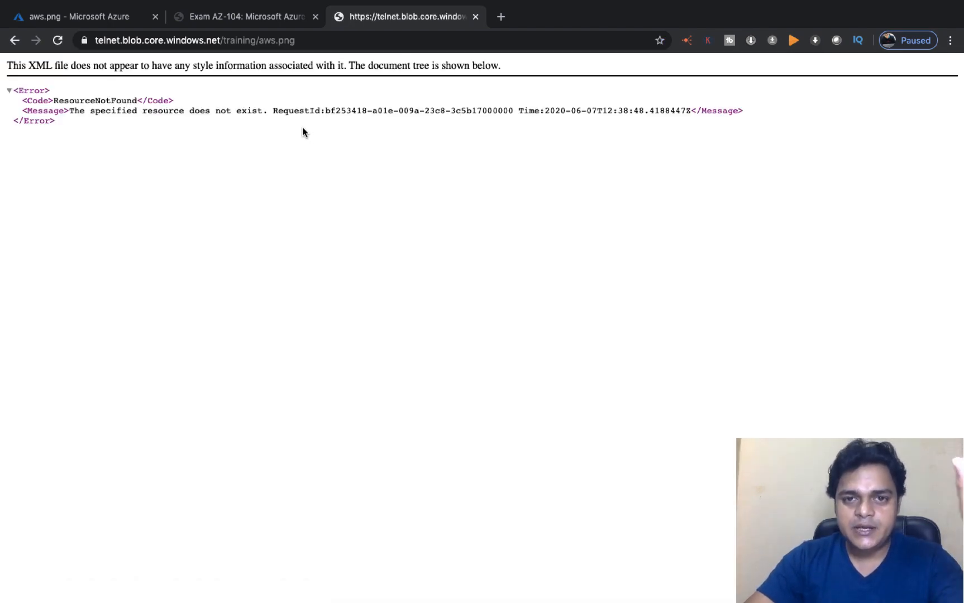
Return to Storage Explorer and set the training container's public access level to Public read access for container and blobs.
{"action": "key", "text": "ctrl+Left"}
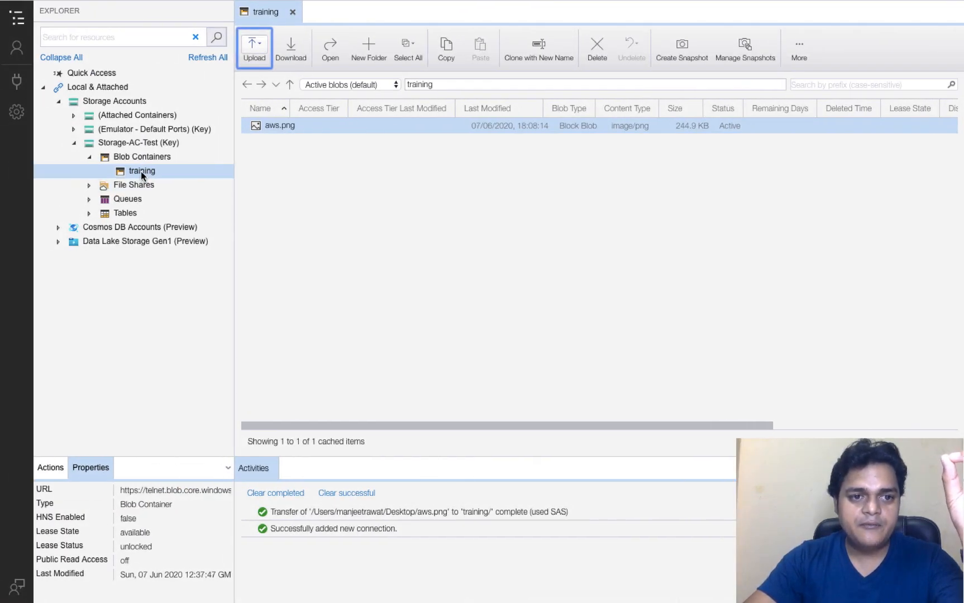
{"action": "right_click", "coordinate": [140, 171]}
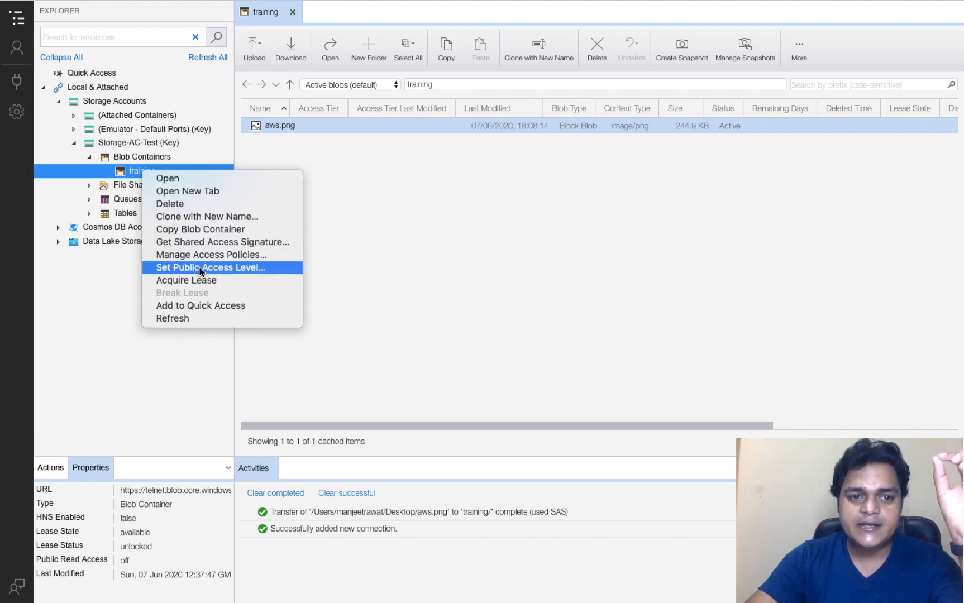
{"action": "left_click", "coordinate": [217, 270]}
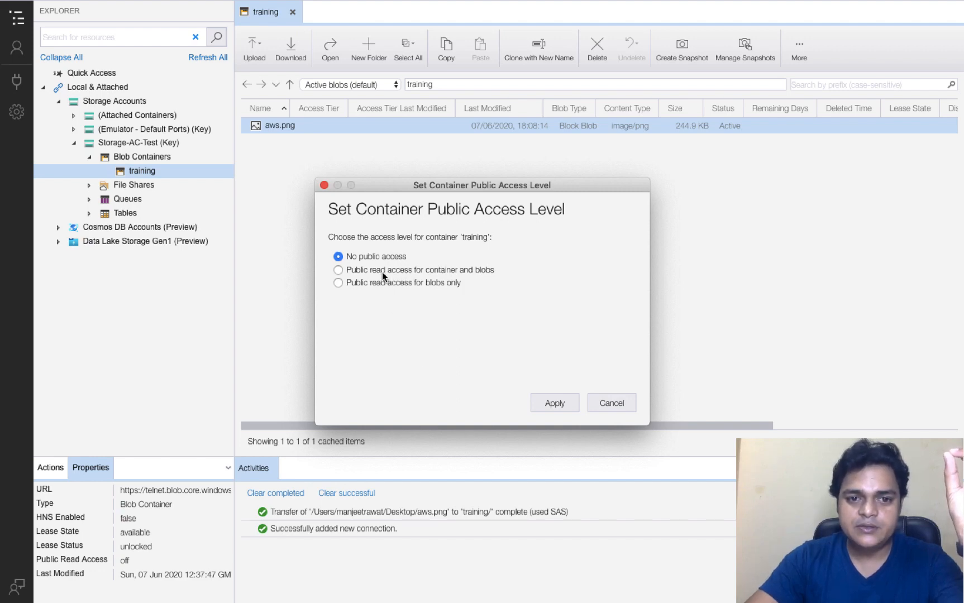
{"action": "left_click", "coordinate": [382, 270]}
{"action": "left_click", "coordinate": [553, 403]}
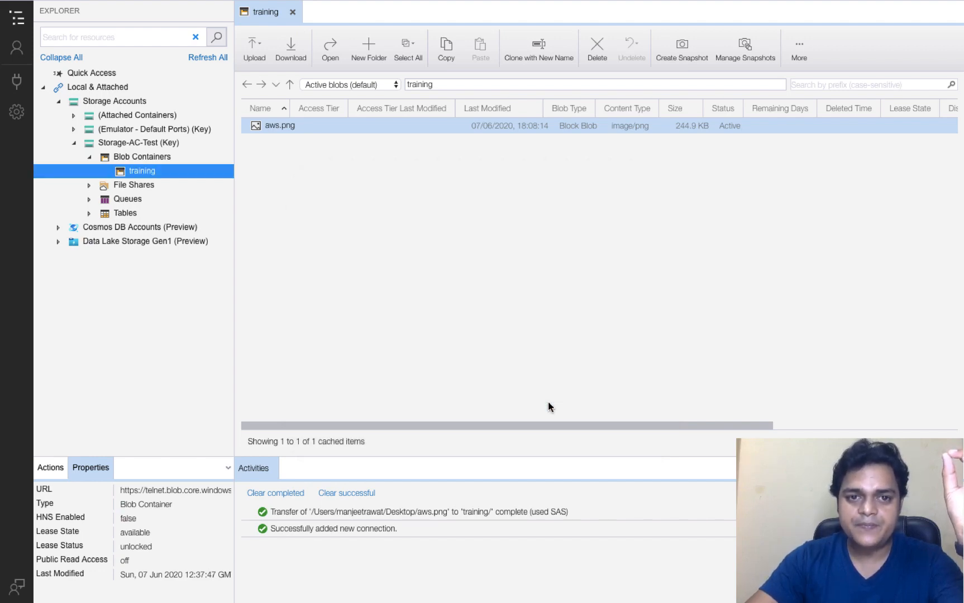
Return to the browser, retest the copied aws.png URL in a new tab and close both test tabs.
{"action": "key", "text": "ctrl+Right"}
{"action": "key", "text": "ctrl+Right"}
{"action": "key", "text": "ctrl+Left"}
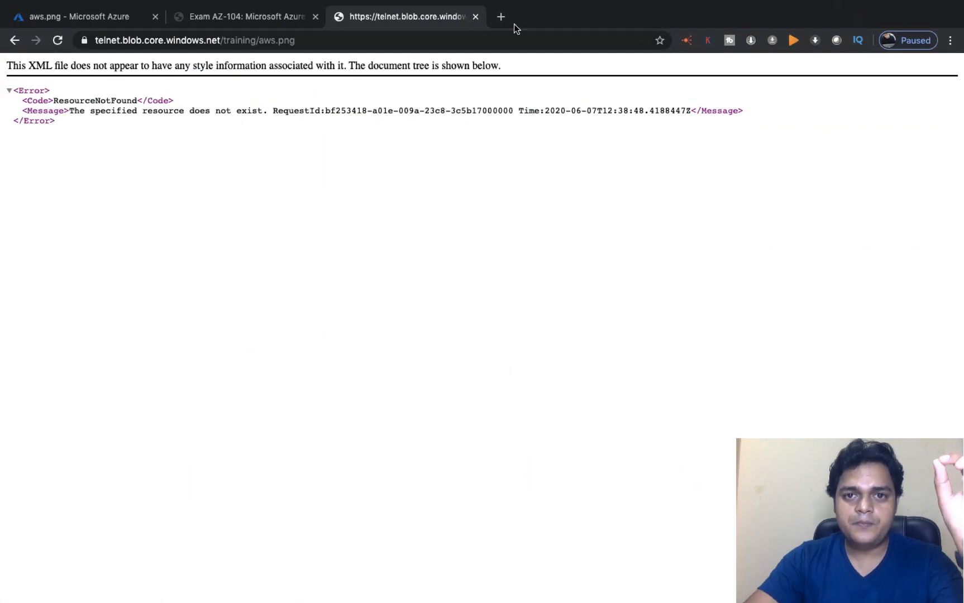
{"action": "left_click", "coordinate": [501, 16]}
{"action": "key", "text": "super+v"}
{"action": "key", "text": "Return"}
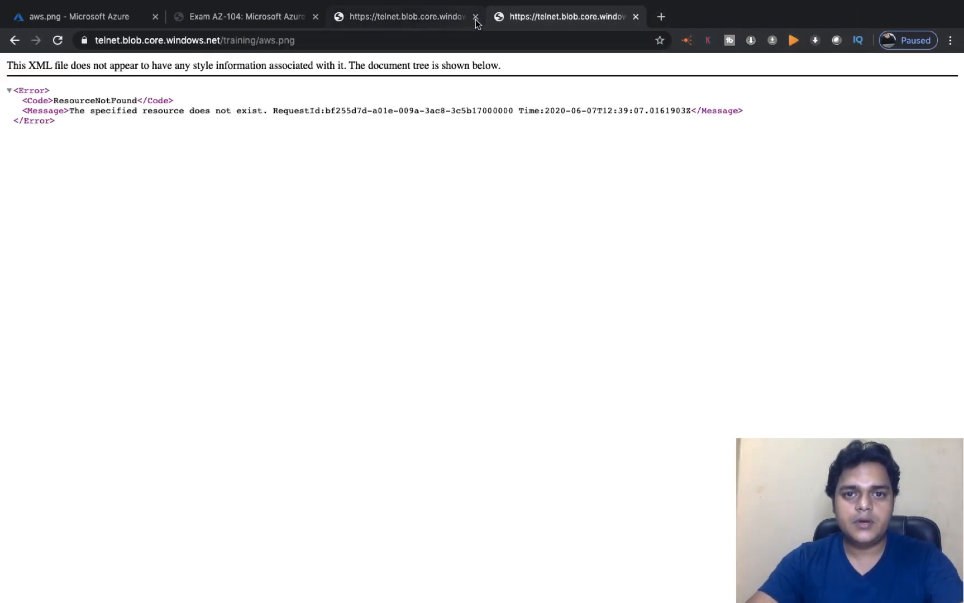
{"action": "left_click", "coordinate": [475, 17]}
{"action": "left_click", "coordinate": [476, 17]}
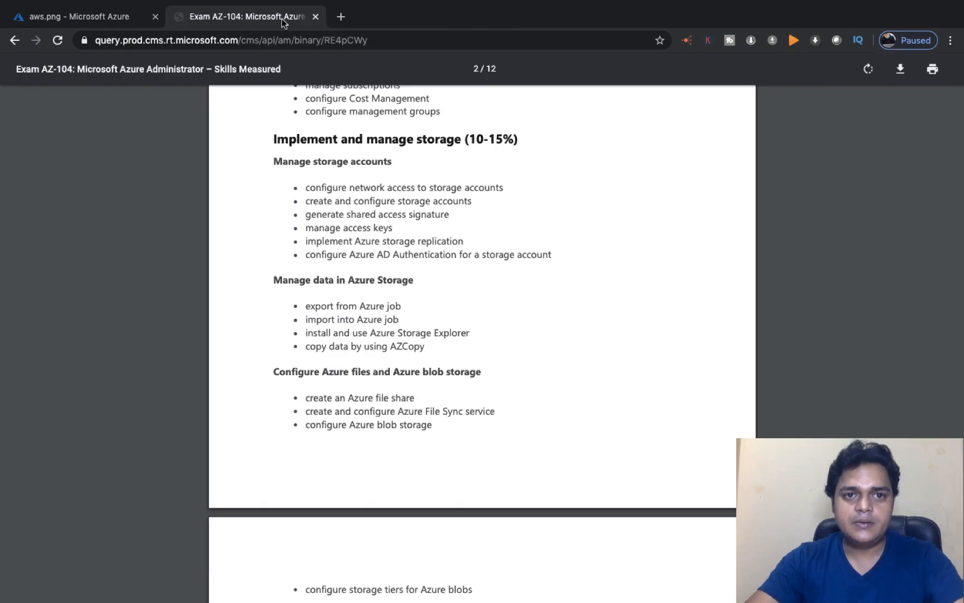
Copy the aws.png URL again from its blob page in the portal, test it in a new tab and close that tab.
{"action": "left_click", "coordinate": [120, 16]}
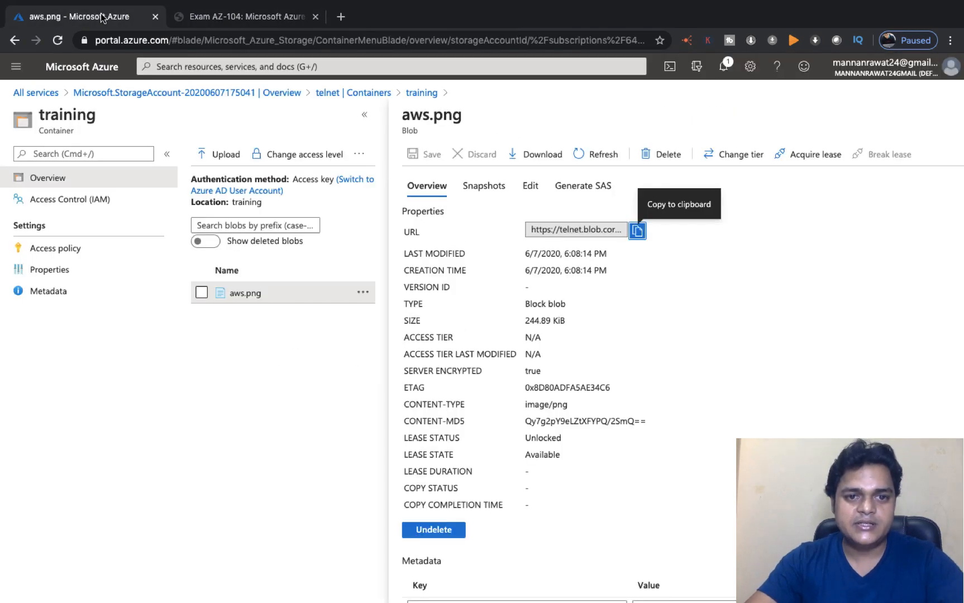
{"action": "left_click", "coordinate": [584, 152]}
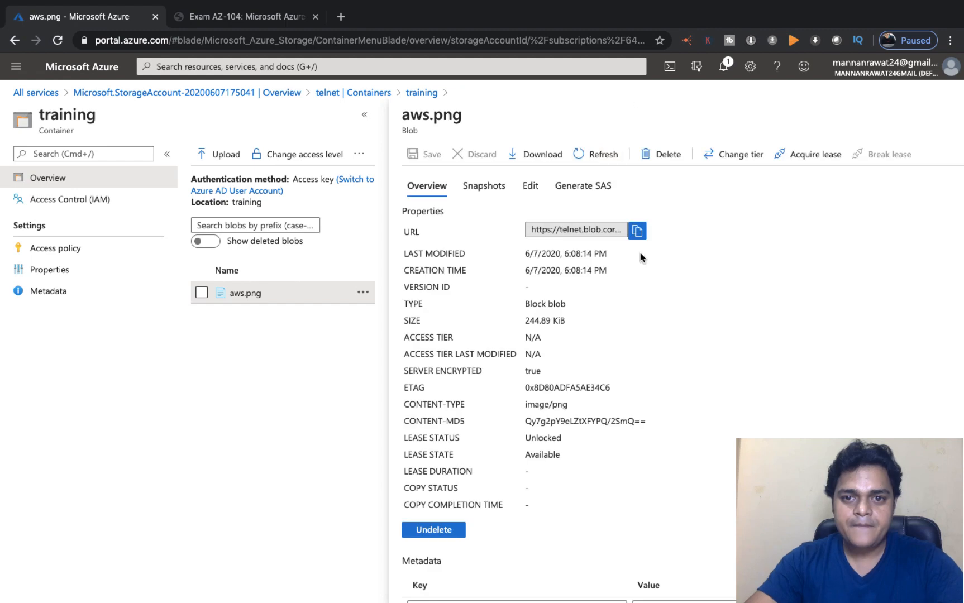
{"action": "left_click", "coordinate": [637, 231]}
{"action": "left_click", "coordinate": [341, 16]}
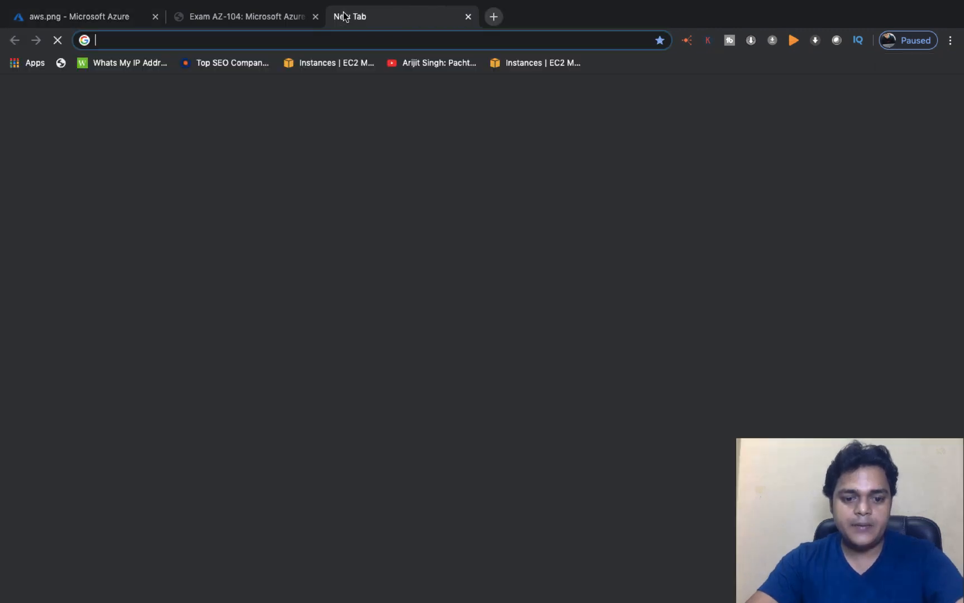
{"action": "key", "text": "ctrl+v"}
{"action": "key", "text": "Return"}
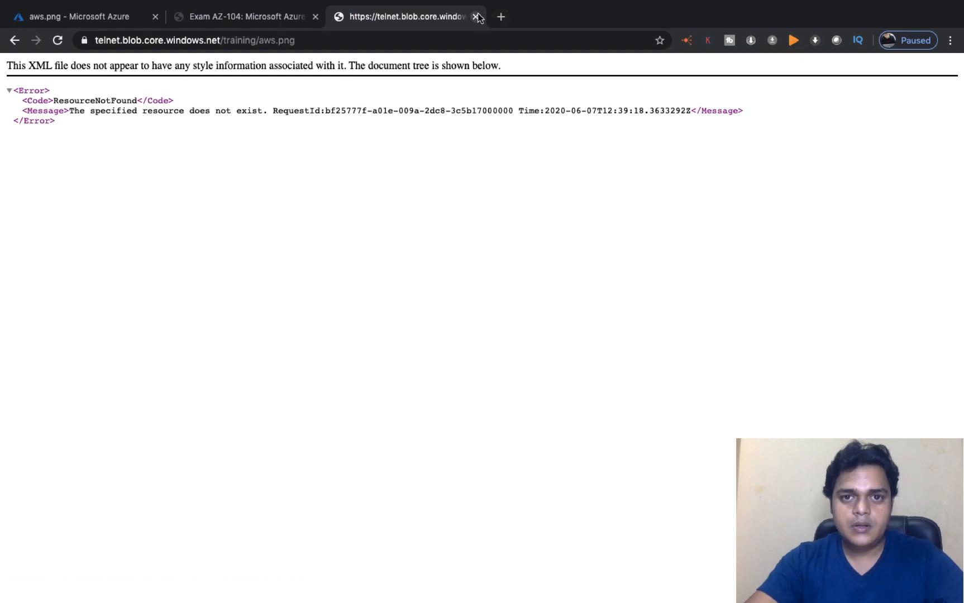
{"action": "left_click", "coordinate": [476, 17]}
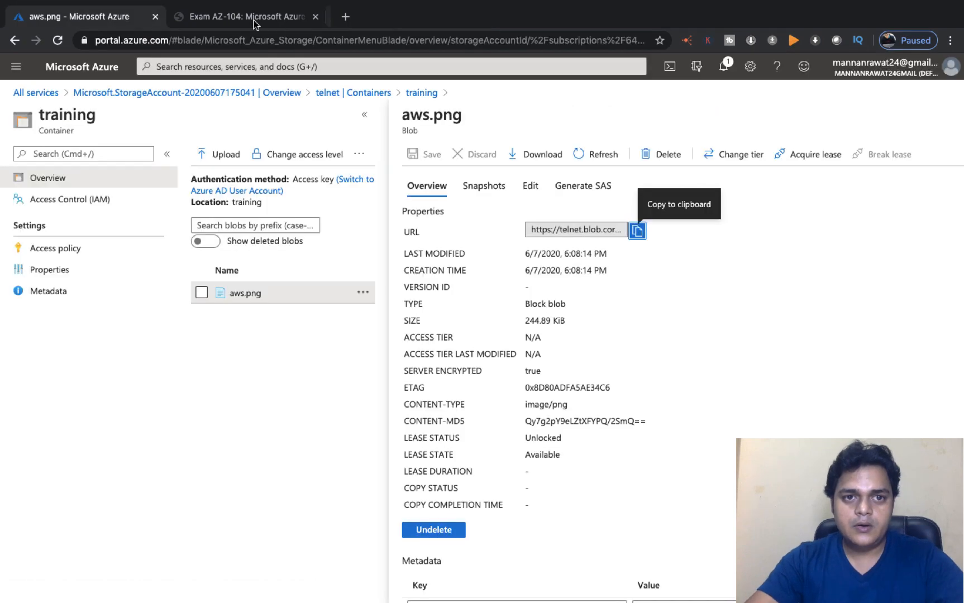
Go back to the telnet account's containers, refresh the list and reopen the aws.png blob in training.
{"action": "left_click", "coordinate": [241, 17]}
{"action": "left_click", "coordinate": [118, 27]}
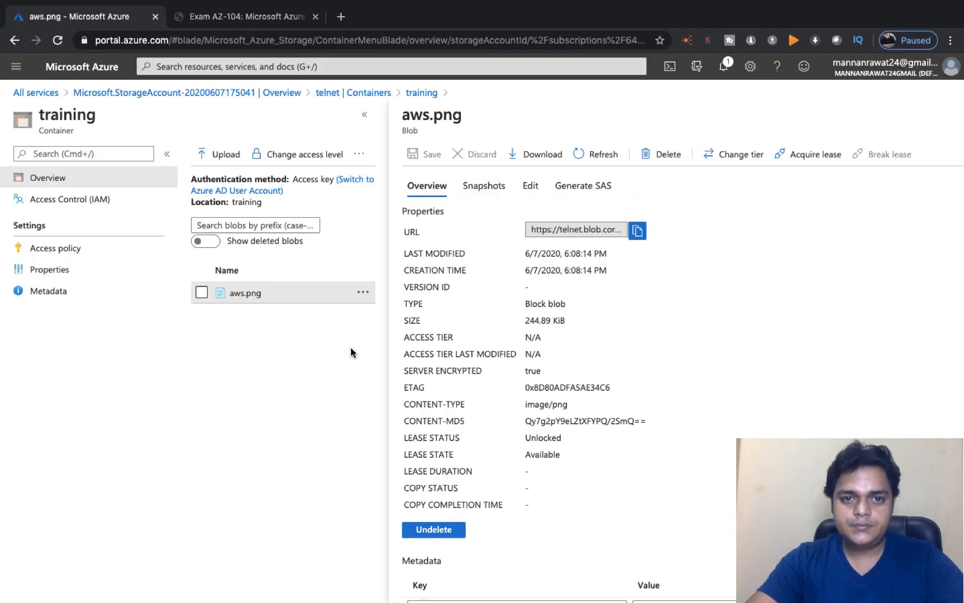
{"action": "left_click", "coordinate": [353, 93]}
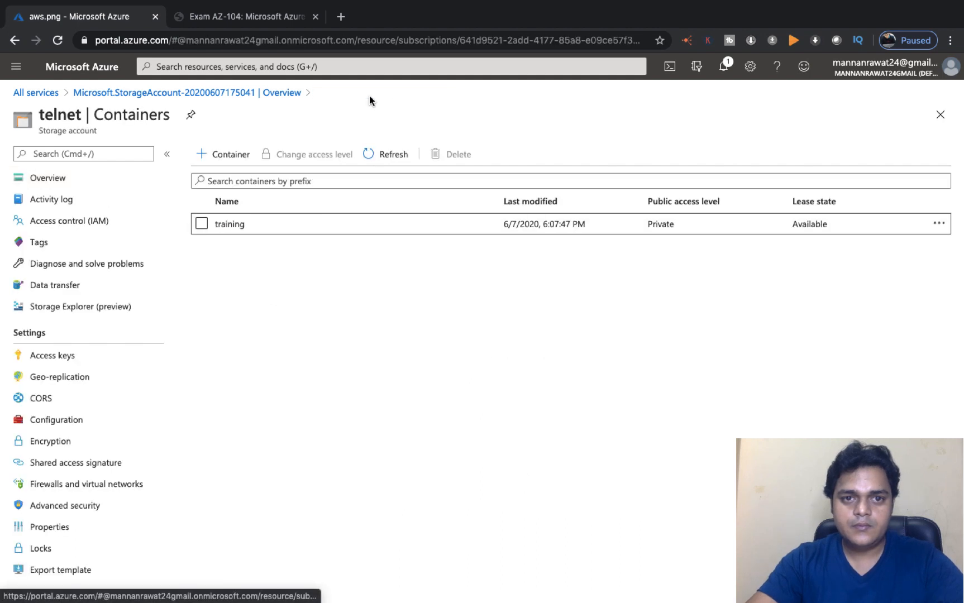
{"action": "left_click", "coordinate": [375, 161]}
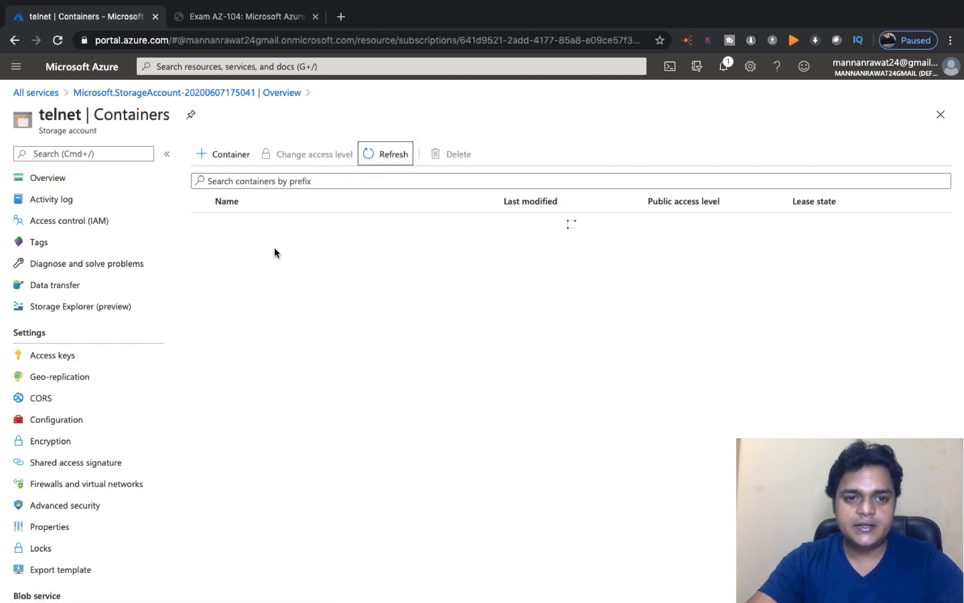
{"action": "left_click", "coordinate": [231, 225]}
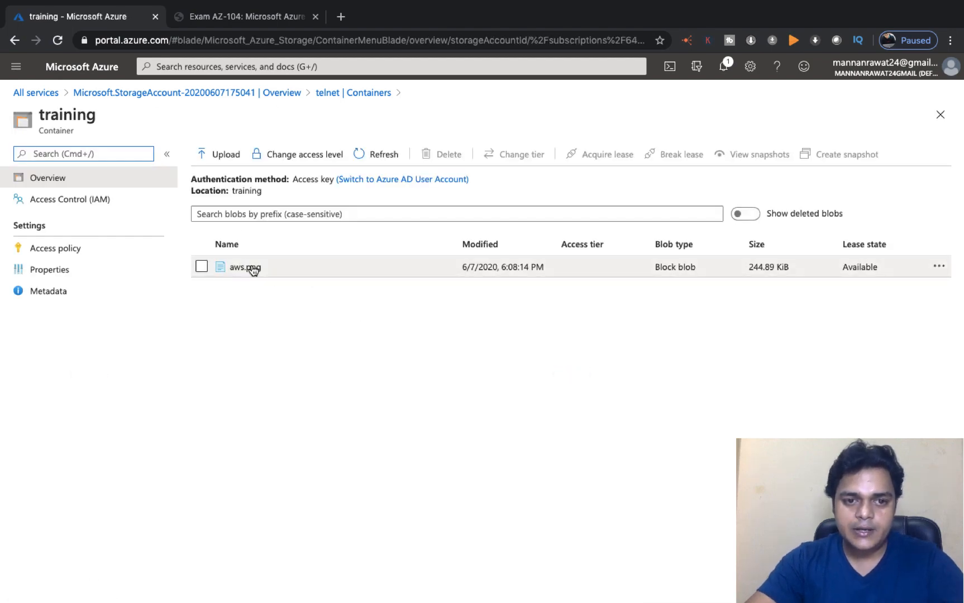
{"action": "left_click", "coordinate": [249, 267]}
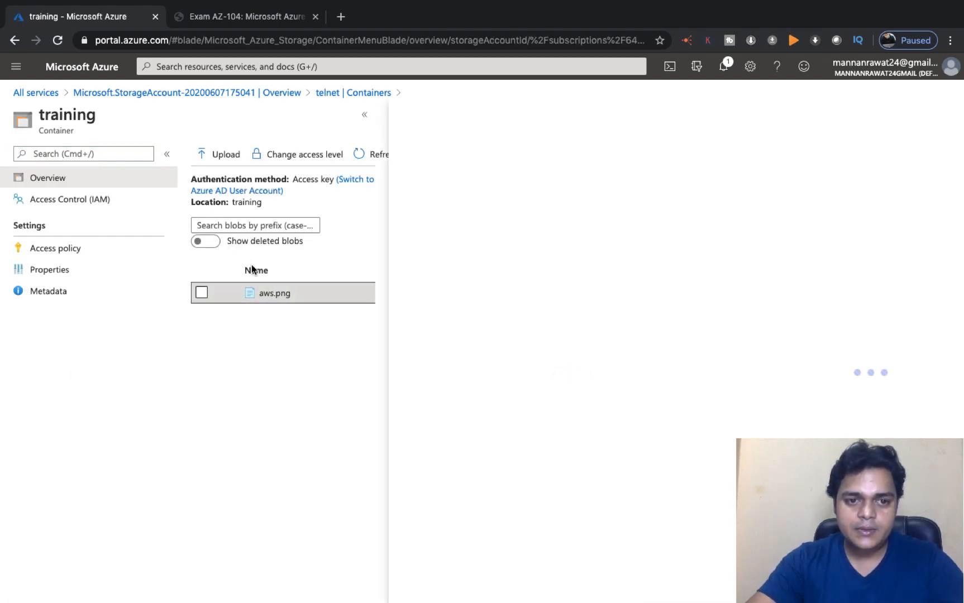
Copy the blob URL of aws.png, switch to Safari and load the URL there.
{"action": "left_click", "coordinate": [639, 231]}
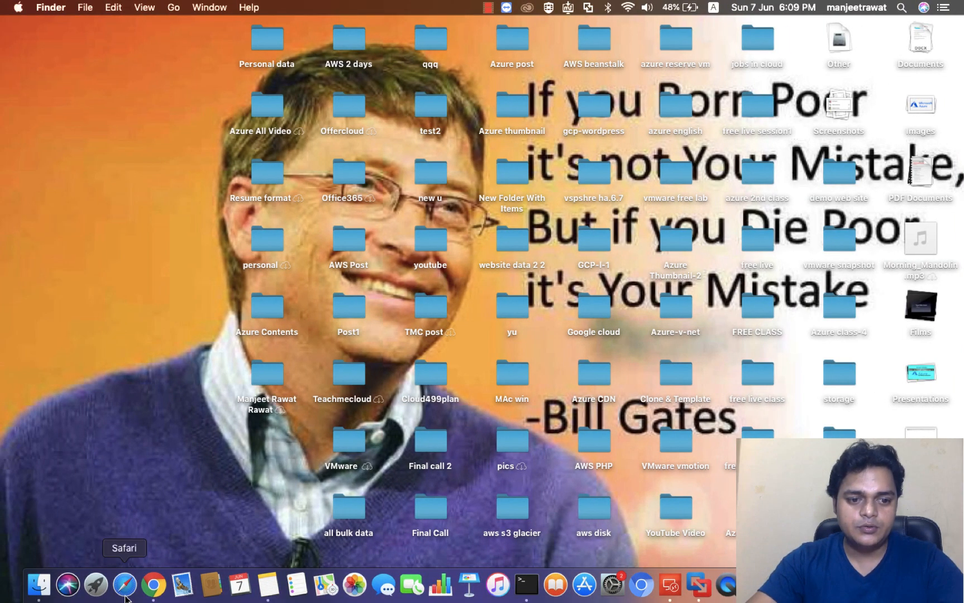
{"action": "left_click", "coordinate": [124, 586]}
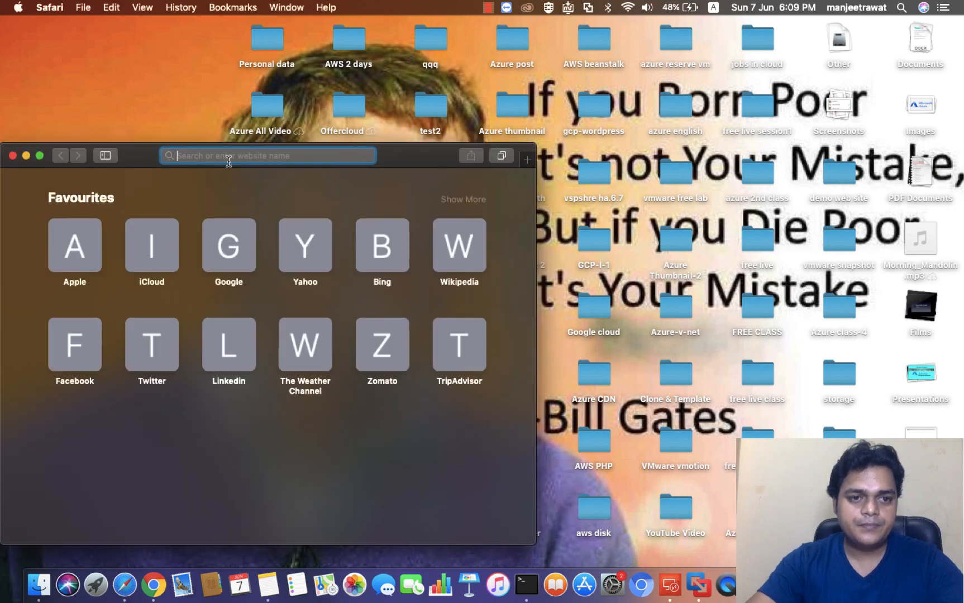
{"action": "key", "text": "super+v"}
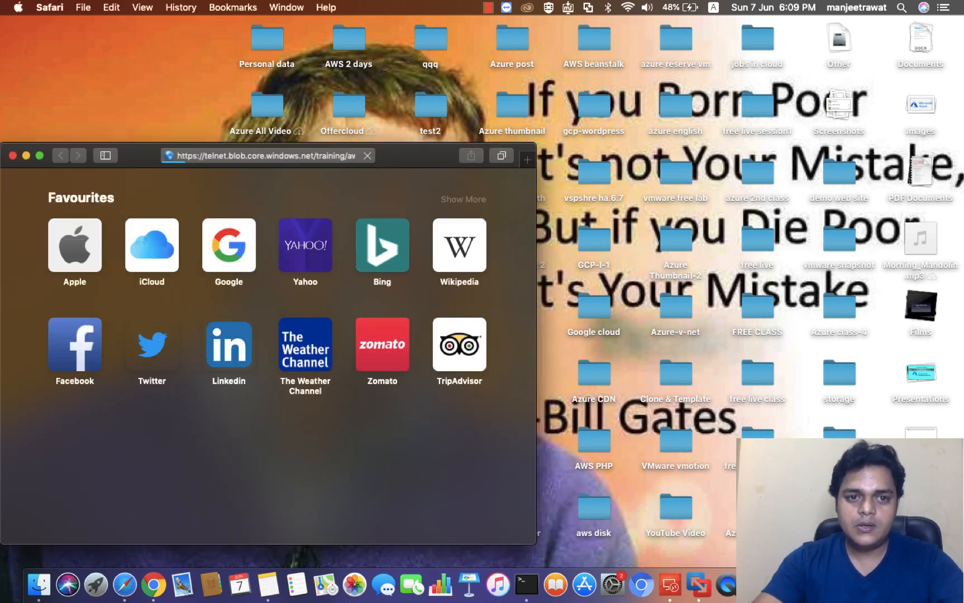
{"action": "key", "text": "Return"}
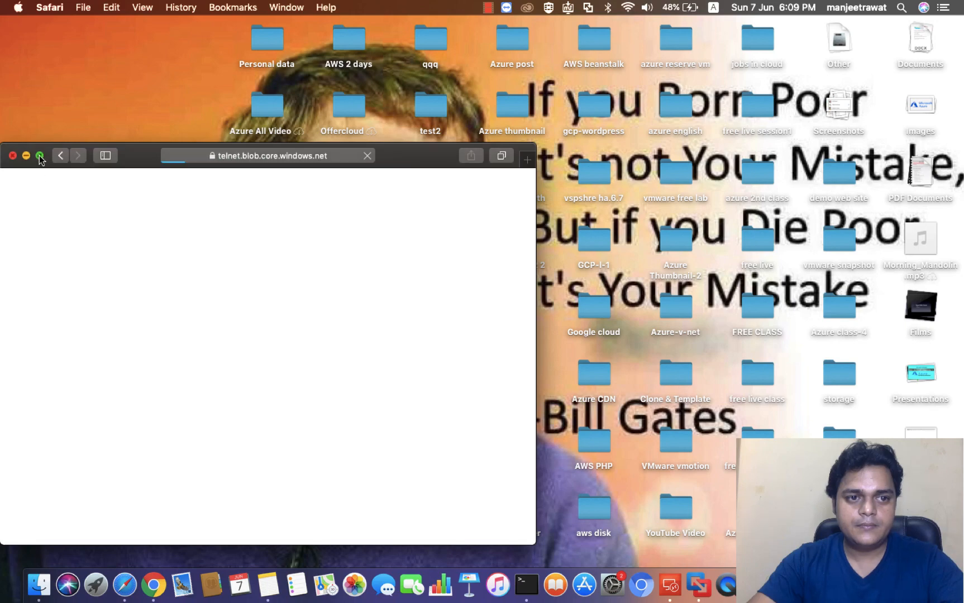
View the loaded aws.png full screen in Safari, and switch to the Exam AZ-104 skills outline in Chrome.
{"action": "left_click", "coordinate": [39, 155]}
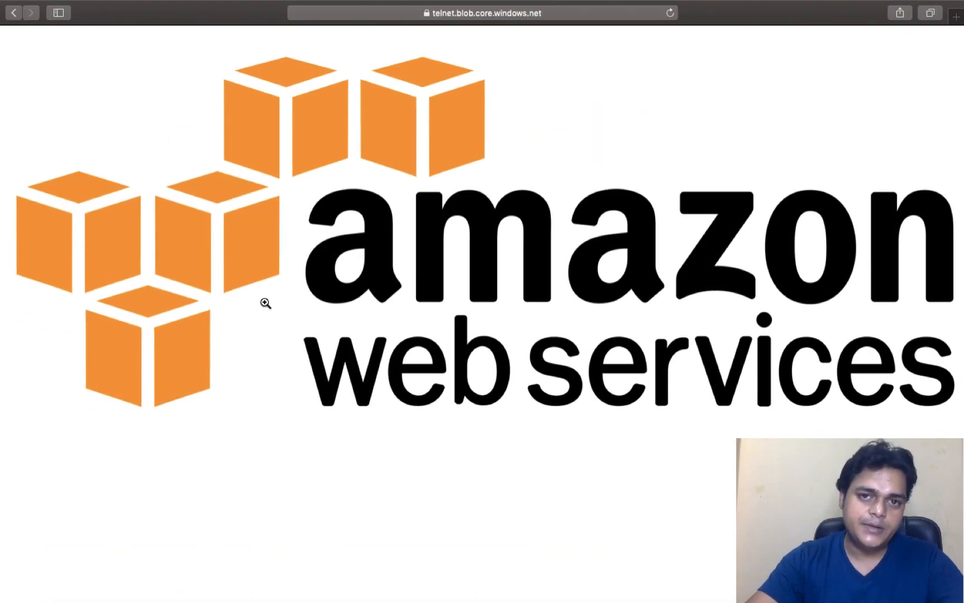
{"action": "key", "text": "ctrl+Right"}
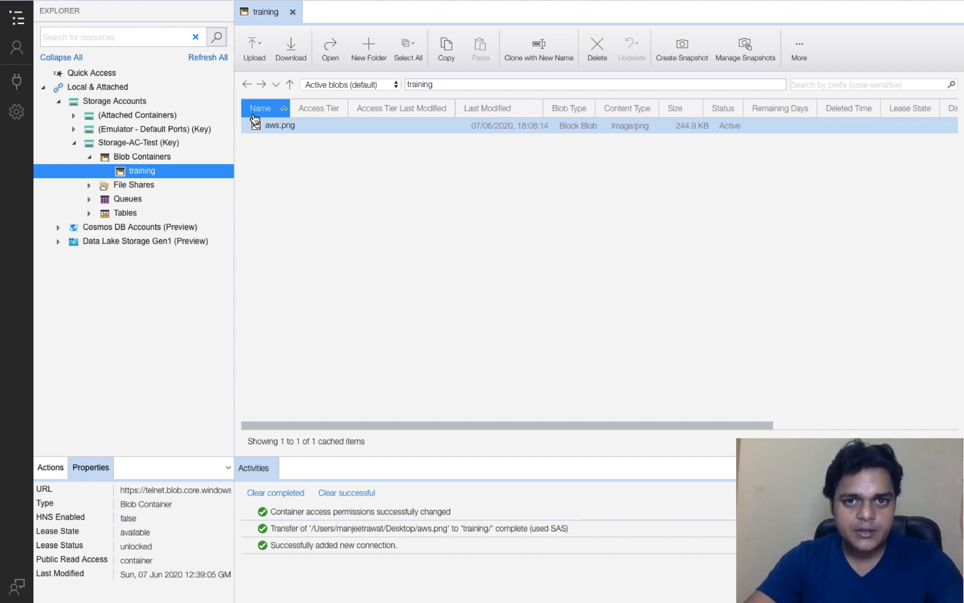
{"action": "key", "text": "ctrl+Right"}
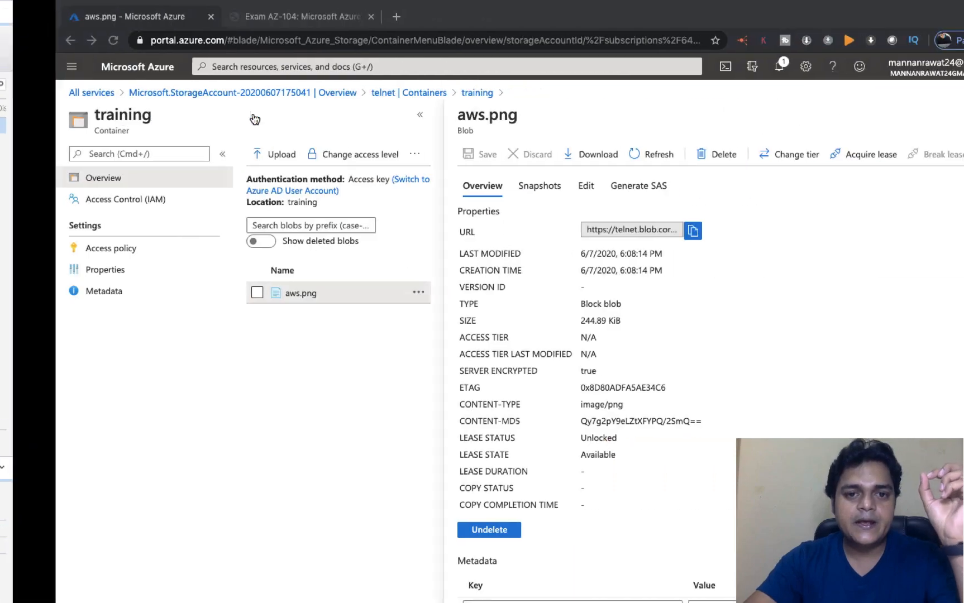
{"action": "left_click", "coordinate": [247, 16]}
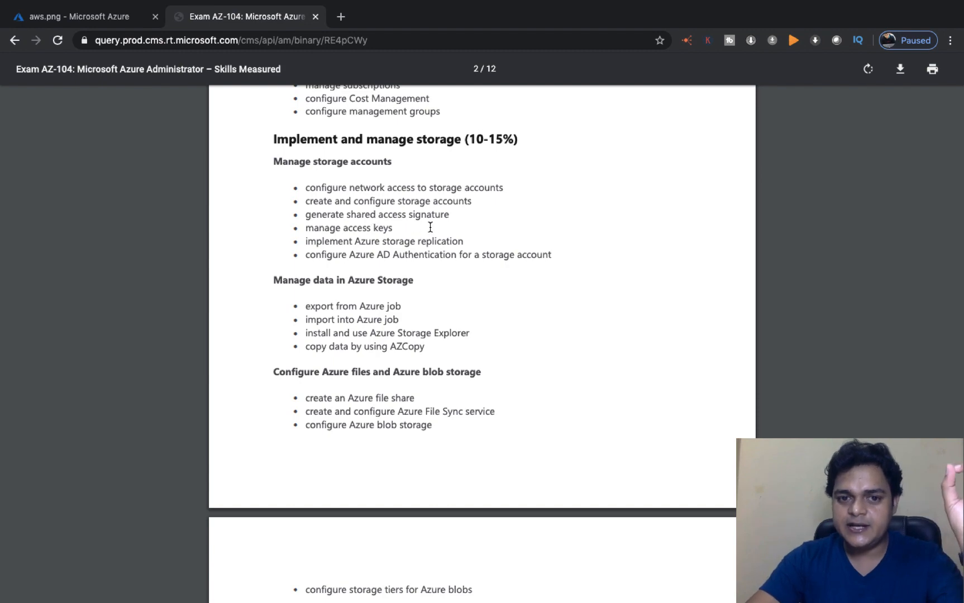
Switch to Storage Explorer and start a new shared access signature (SAS) URI connection with the display name test-storage.
{"action": "key", "text": "ctrl+Left"}
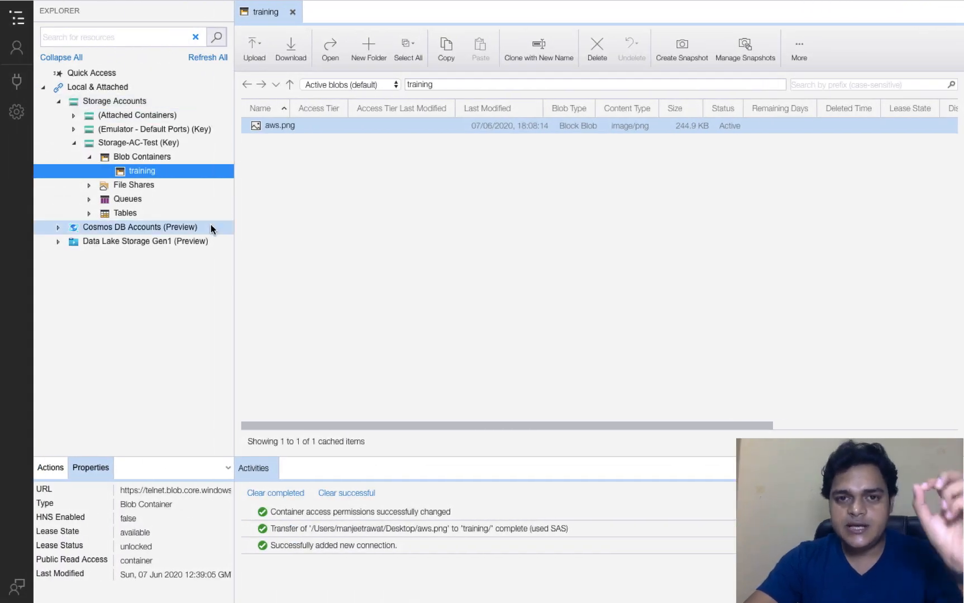
{"action": "left_click", "coordinate": [20, 85]}
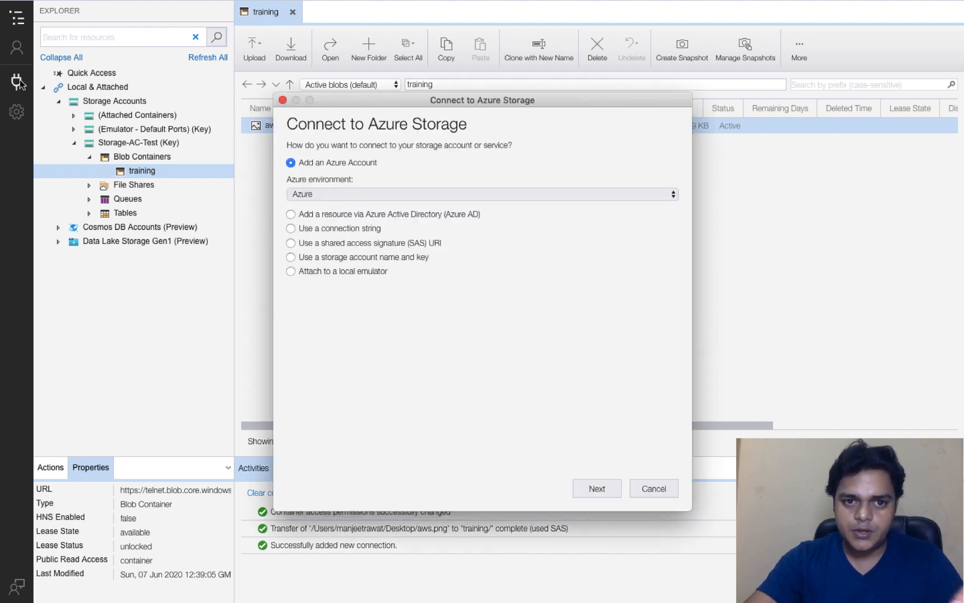
{"action": "left_click", "coordinate": [291, 245]}
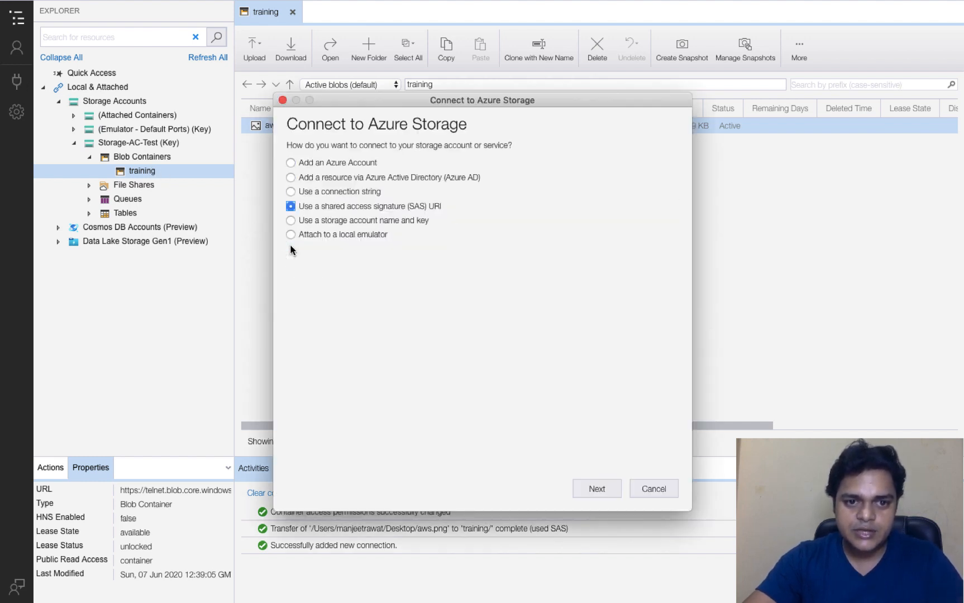
{"action": "left_click", "coordinate": [604, 481]}
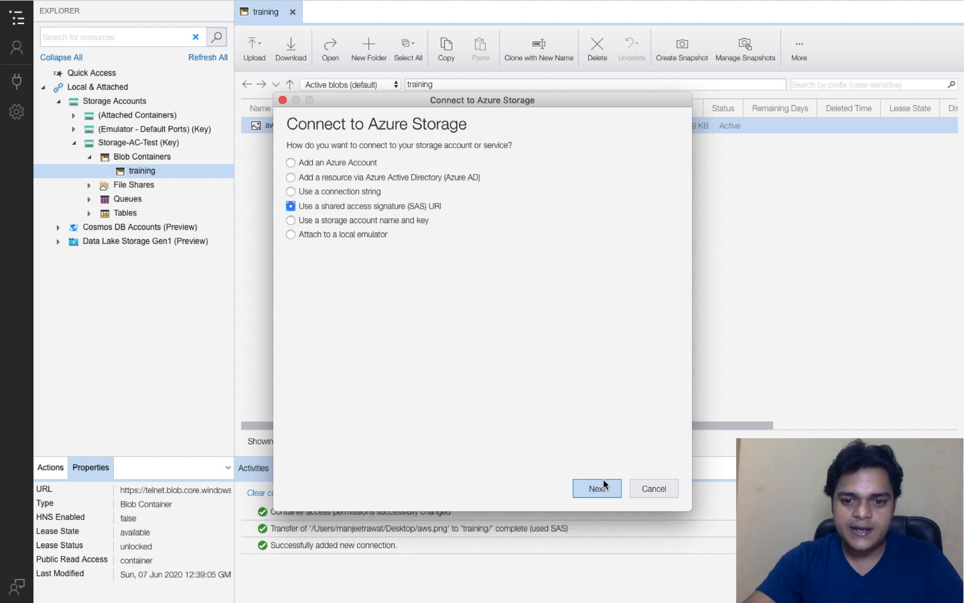
{"action": "left_click", "coordinate": [318, 176]}
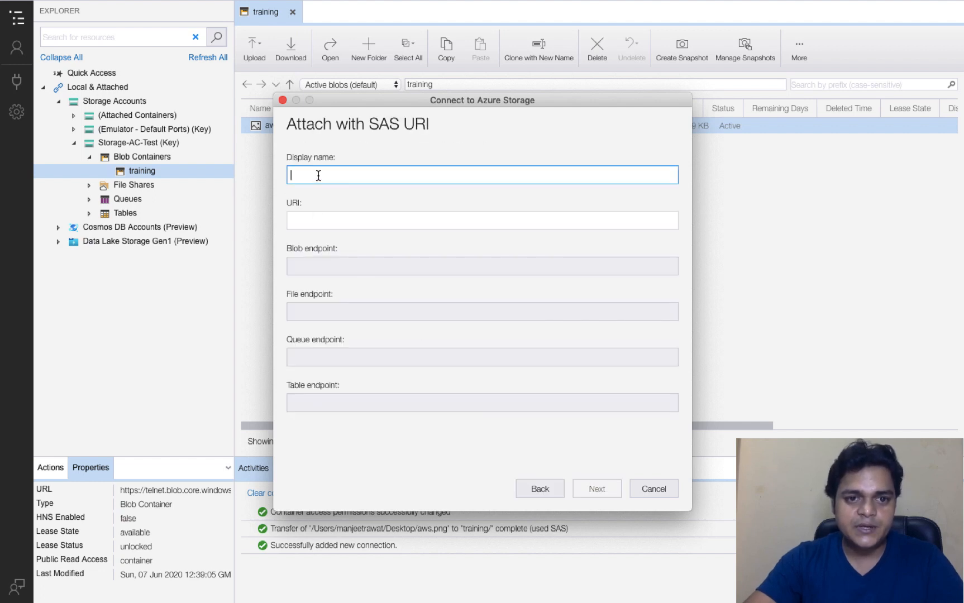
{"action": "type", "text": "test-storage"}
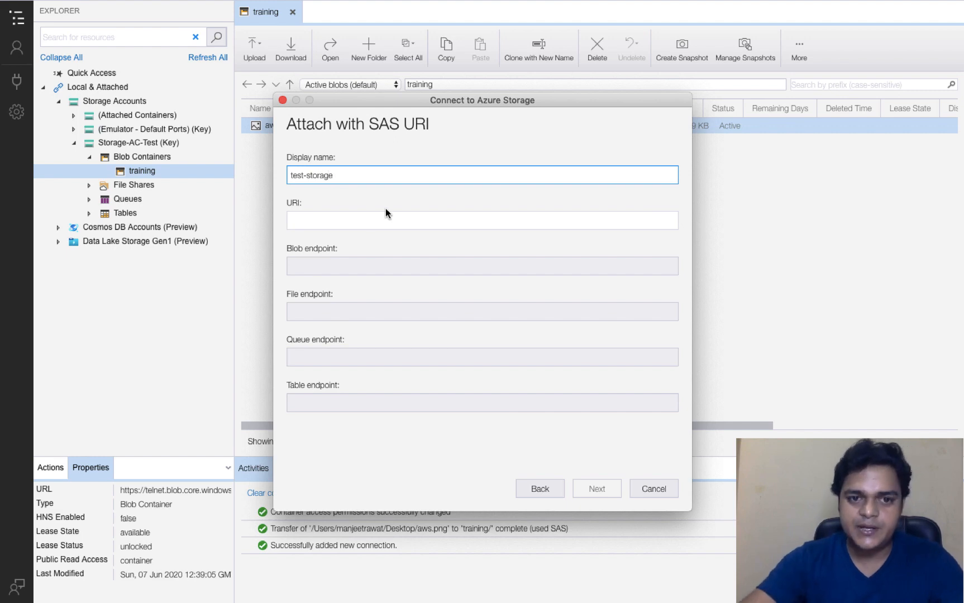
{"action": "left_click", "coordinate": [309, 219]}
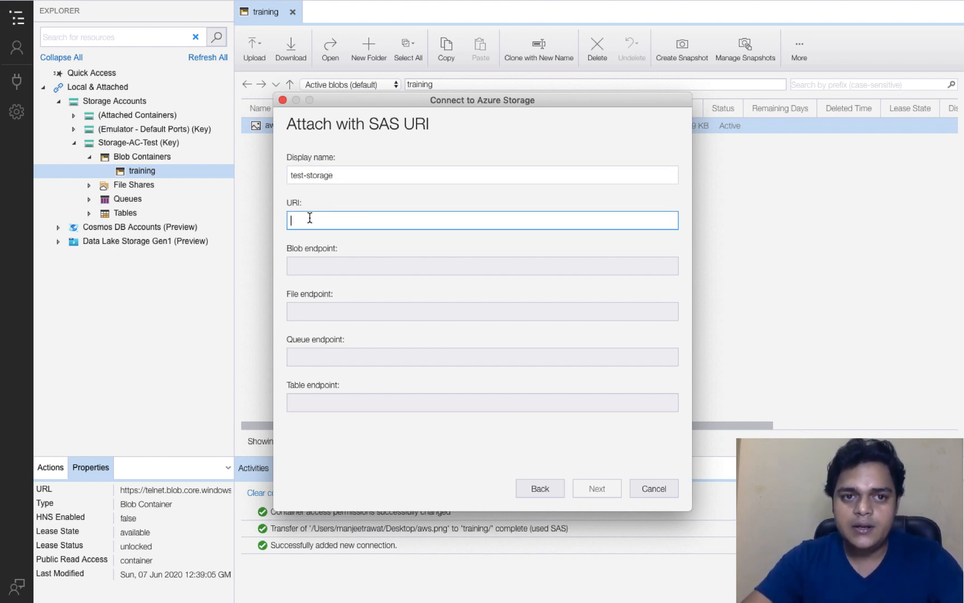
Switch to the Azure portal in Chrome and open the telnet storage account's Shared access signature settings.
{"action": "key", "text": "ctrl+Right"}
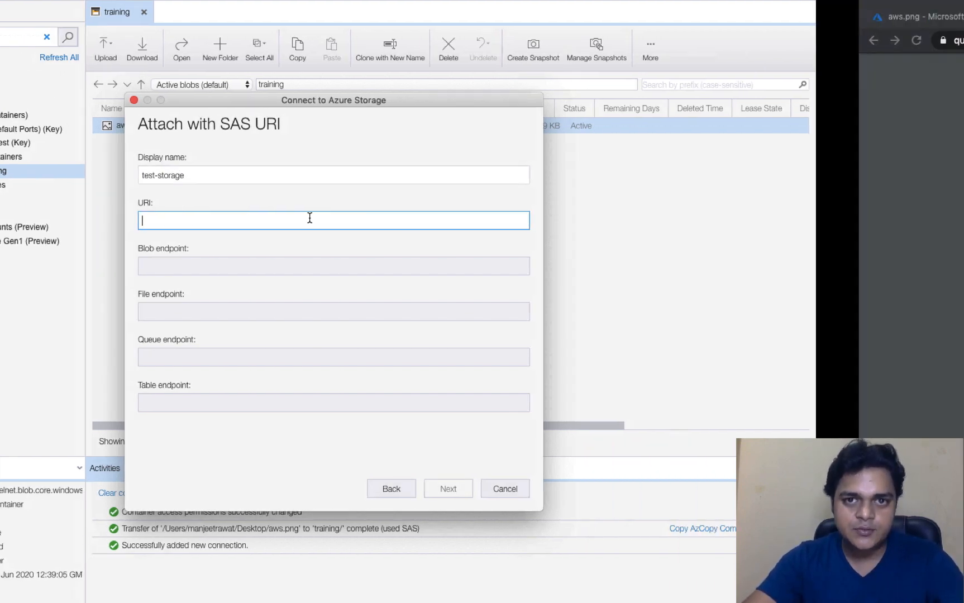
{"action": "left_click", "coordinate": [109, 16]}
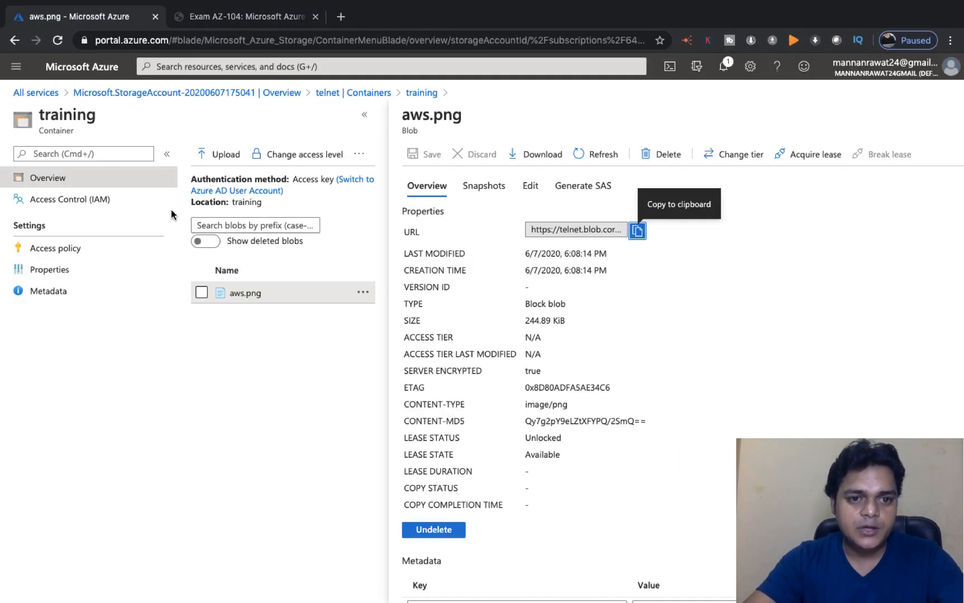
{"action": "left_click", "coordinate": [339, 93]}
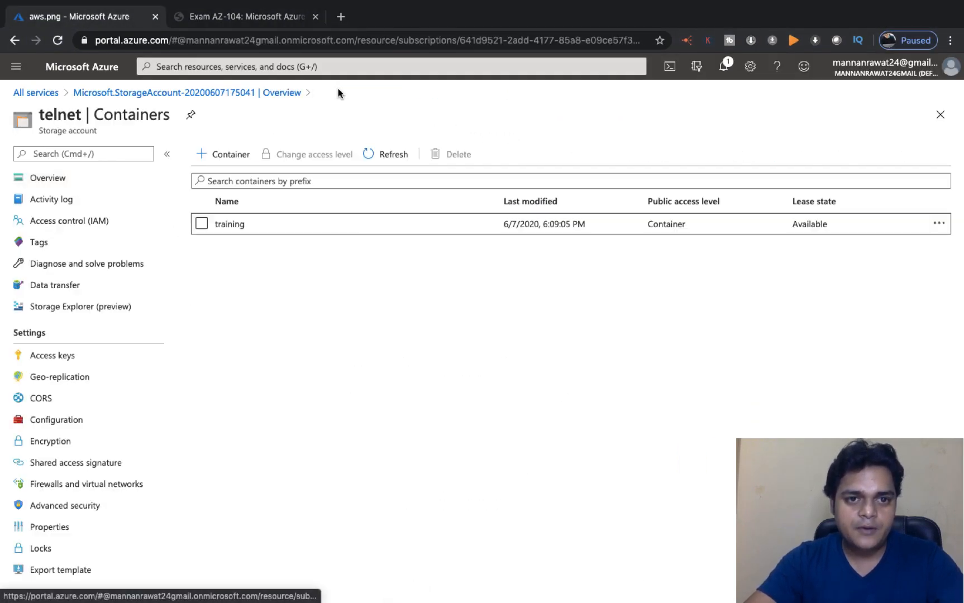
{"action": "left_click", "coordinate": [59, 470]}
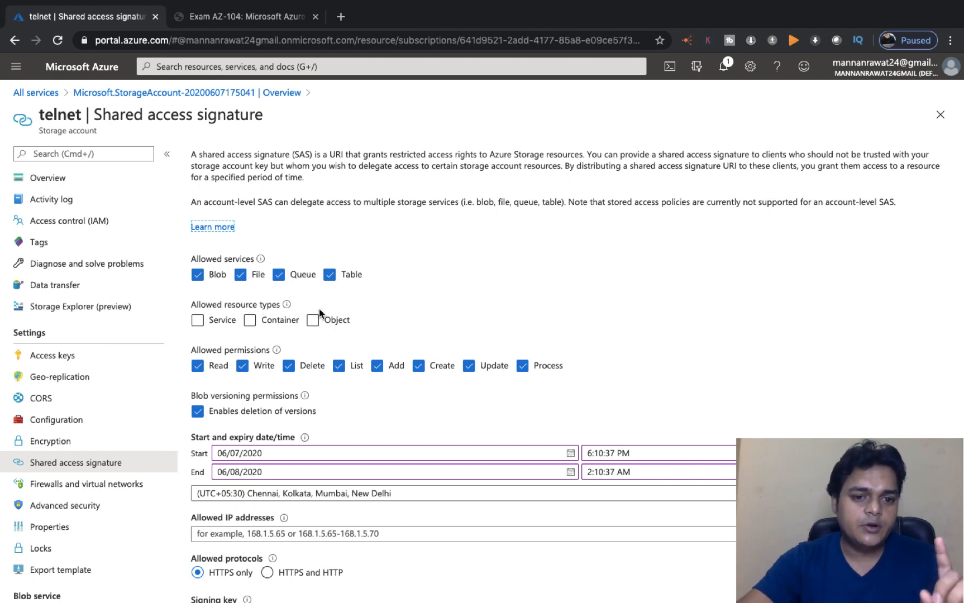
Restrict the allowed services to Blob by clearing File, Queue and Table, and re-enable all three.
{"action": "scroll", "coordinate": [318, 309], "scroll_direction": "down", "scroll_amount": 1}
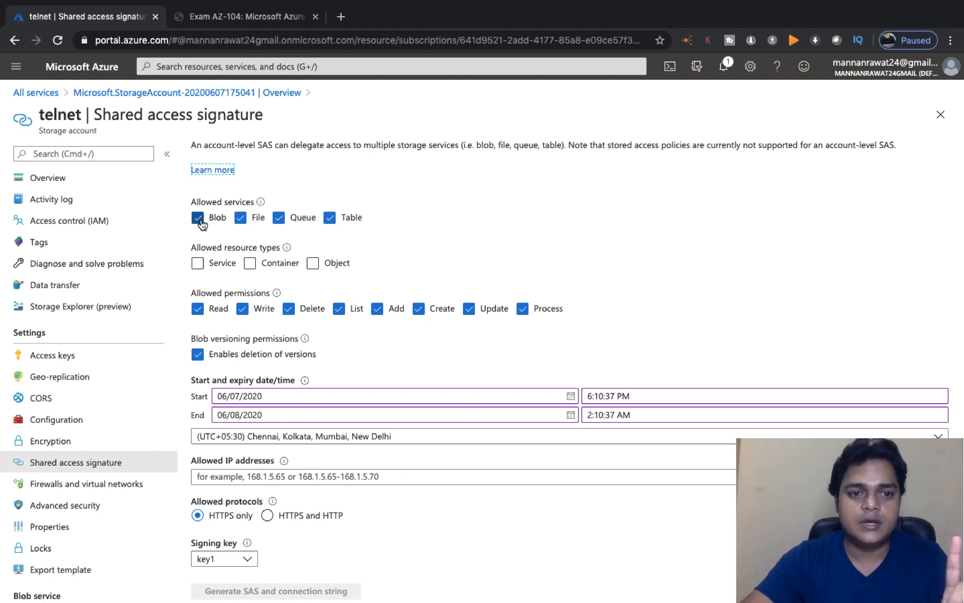
{"action": "left_click", "coordinate": [240, 218]}
{"action": "left_click", "coordinate": [275, 218]}
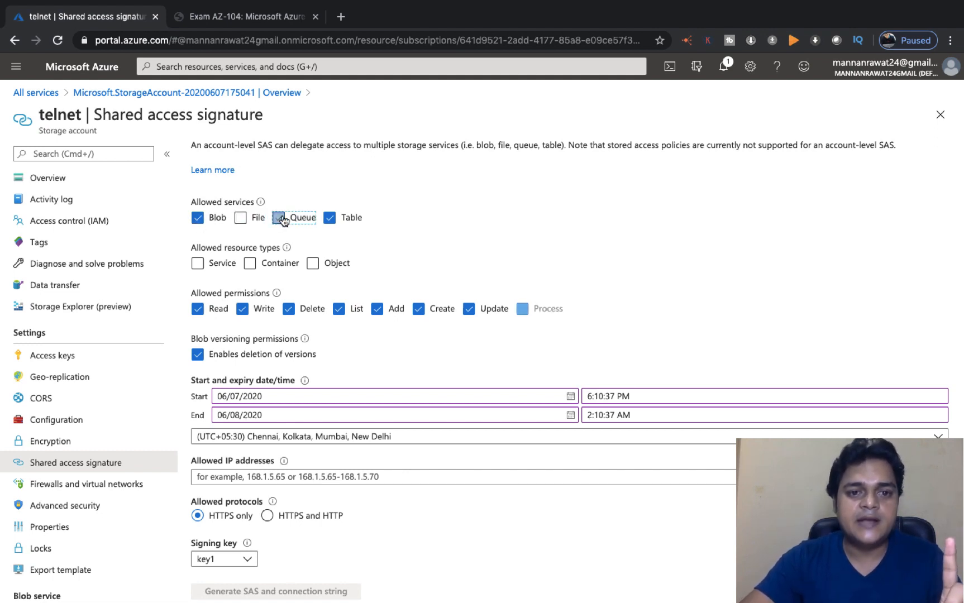
{"action": "left_click", "coordinate": [330, 218]}
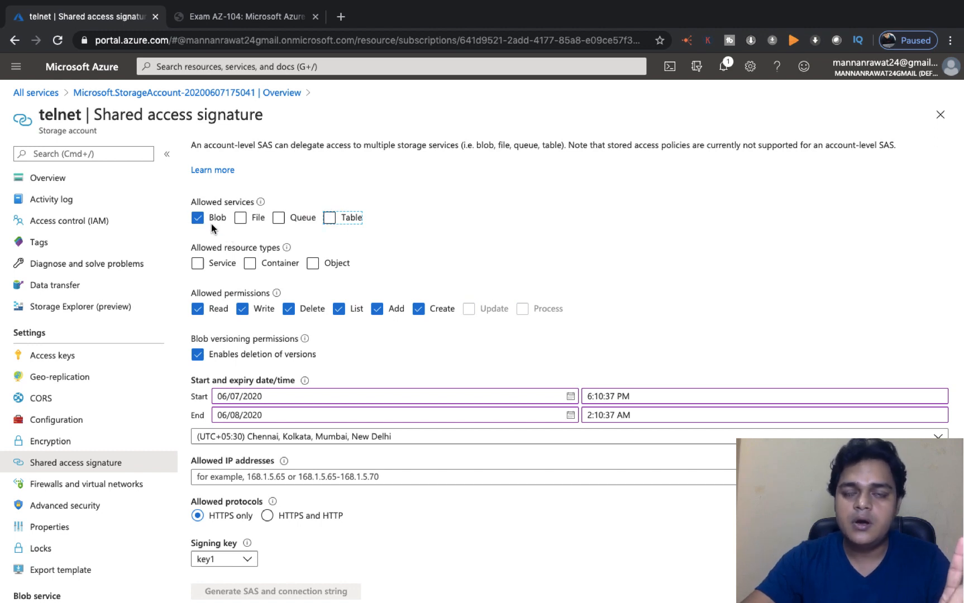
{"action": "left_click", "coordinate": [240, 218]}
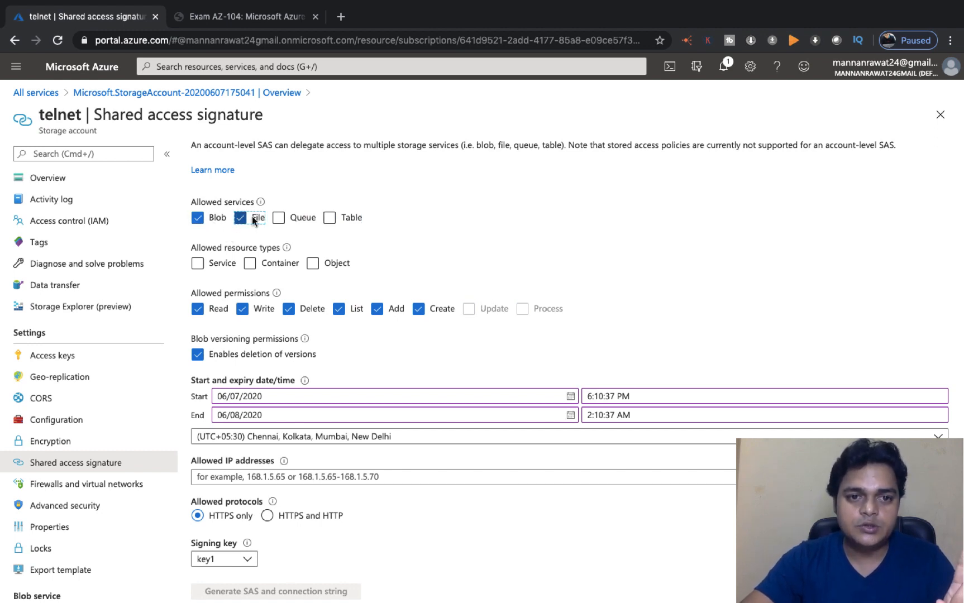
{"action": "left_click", "coordinate": [285, 219]}
{"action": "left_click", "coordinate": [329, 218]}
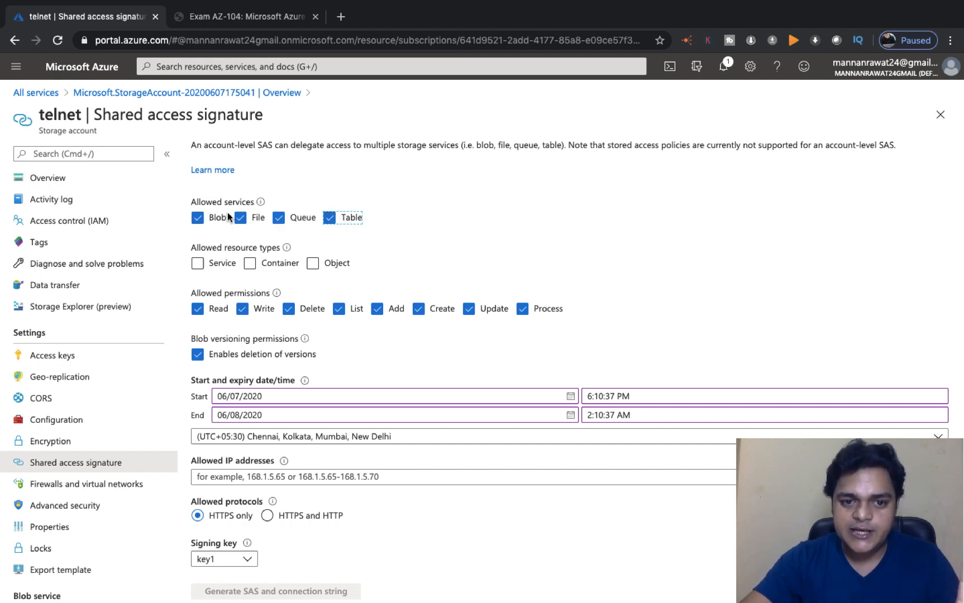
Allow the Service, Container and Object resource types and generate the SAS and connection string.
{"action": "scroll", "coordinate": [228, 212], "scroll_direction": "down", "scroll_amount": 1}
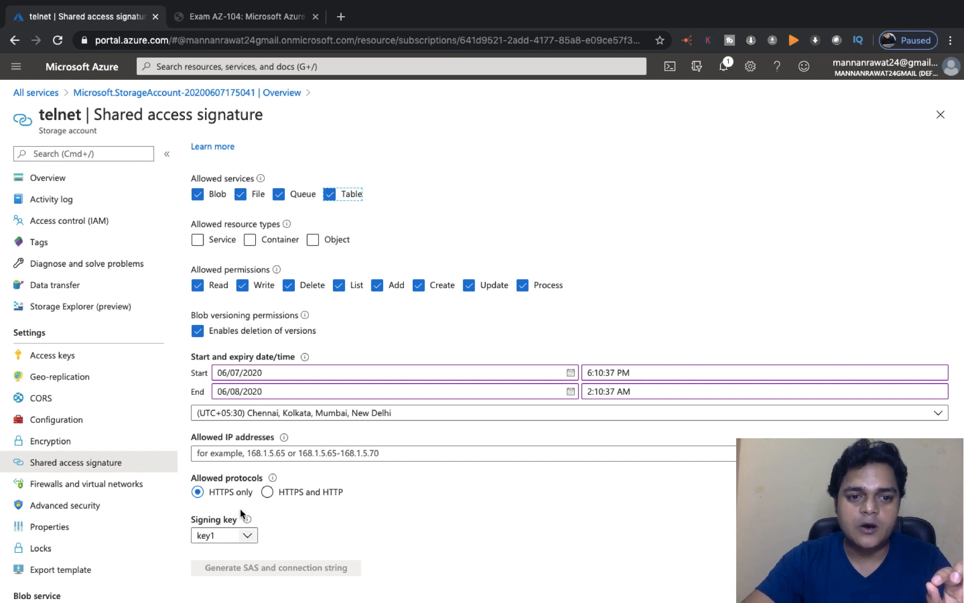
{"action": "left_click", "coordinate": [250, 240]}
{"action": "left_click", "coordinate": [325, 242]}
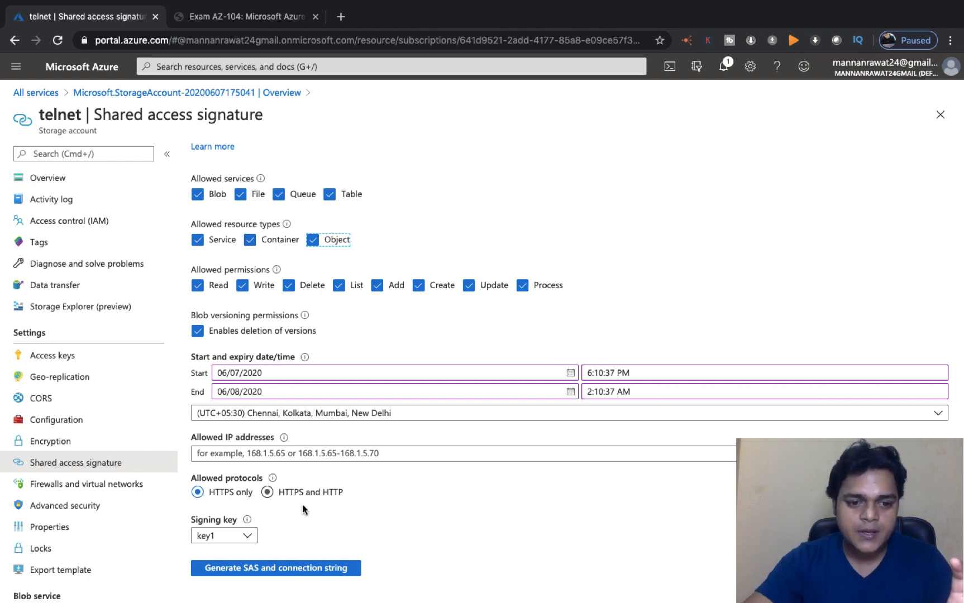
{"action": "left_click", "coordinate": [256, 568]}
Copy the generated Blob service SAS URL and paste it as the URI of the test-storage connection in Storage Explorer.
{"action": "scroll", "coordinate": [256, 574], "scroll_direction": "down", "scroll_amount": 3}
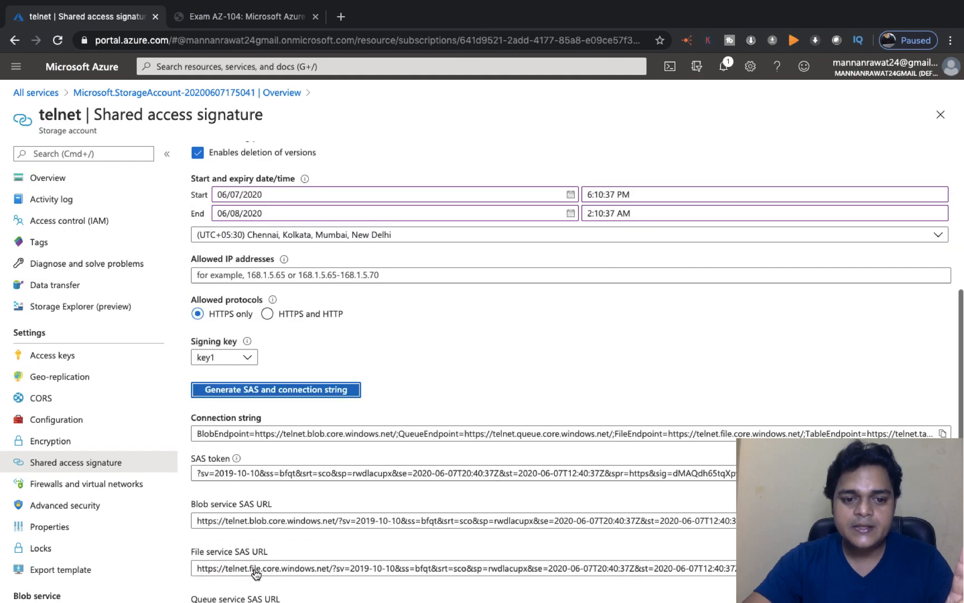
{"action": "scroll", "coordinate": [255, 573], "scroll_direction": "down", "scroll_amount": 2}
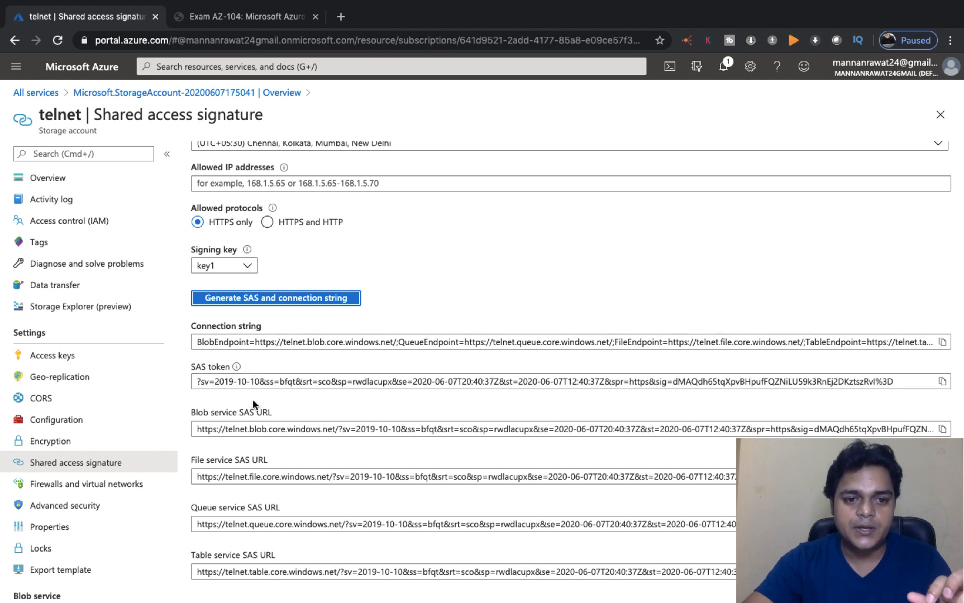
{"action": "left_click", "coordinate": [943, 429]}
{"action": "key", "text": "ctrl+Left"}
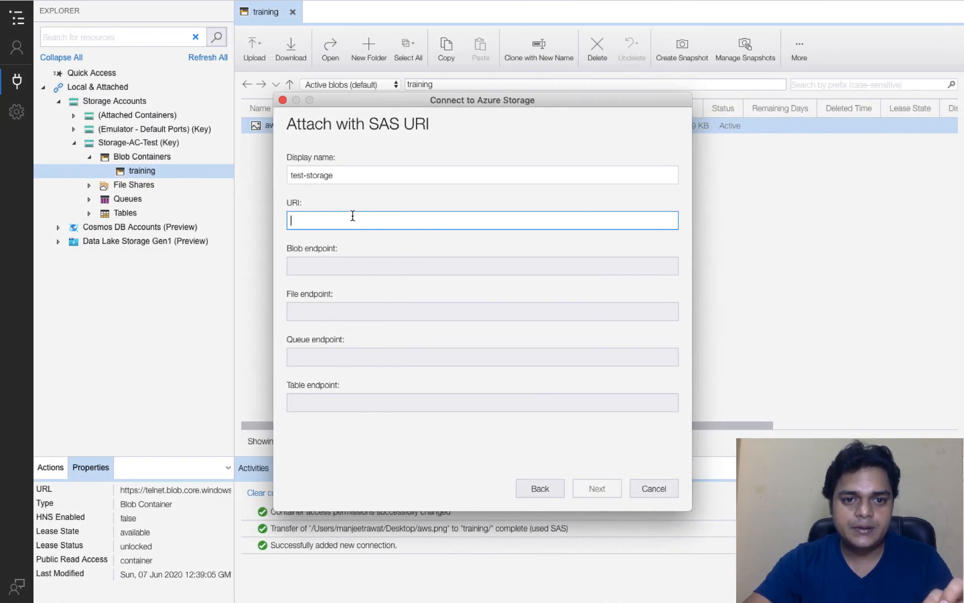
{"action": "key", "text": "super+v"}
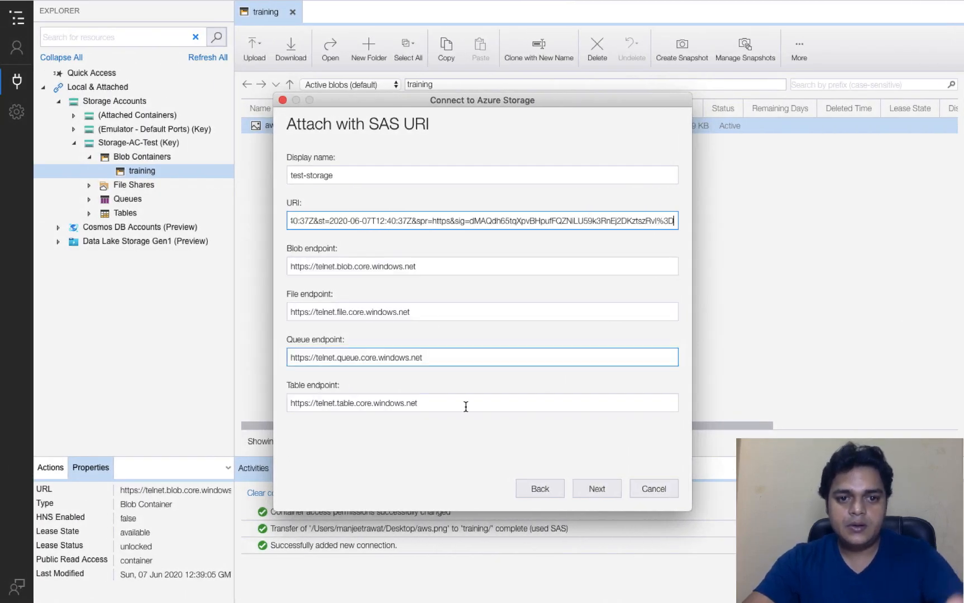
Connect the test-storage account with the entered SAS settings and expand its blob containers.
{"action": "left_click", "coordinate": [594, 489]}
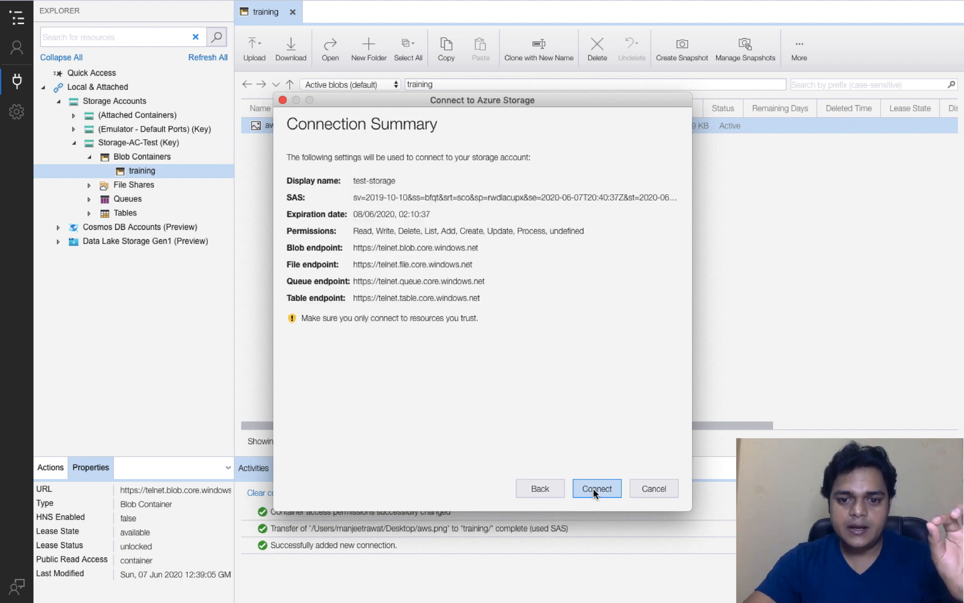
{"action": "left_click", "coordinate": [594, 489]}
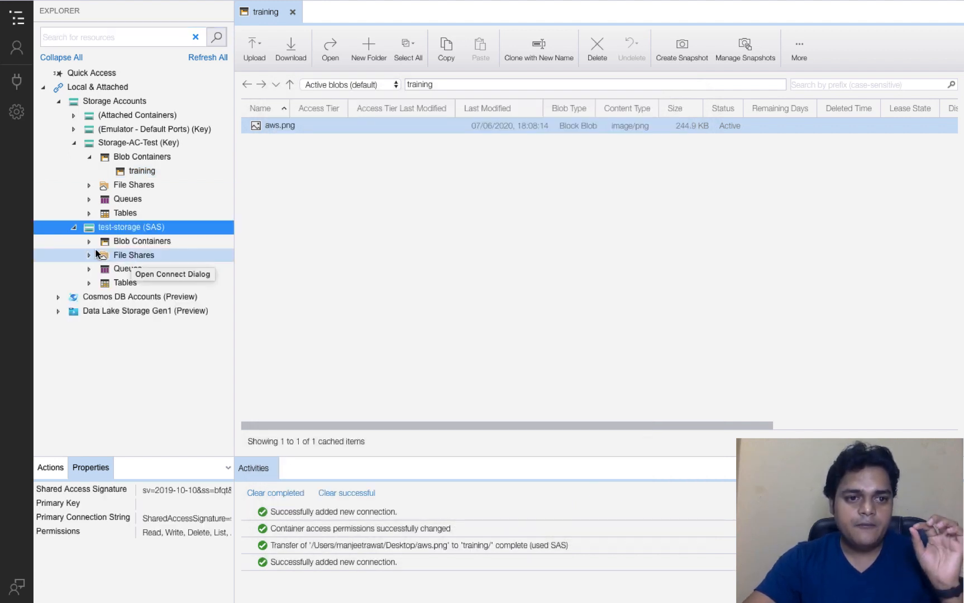
{"action": "left_click", "coordinate": [89, 241]}
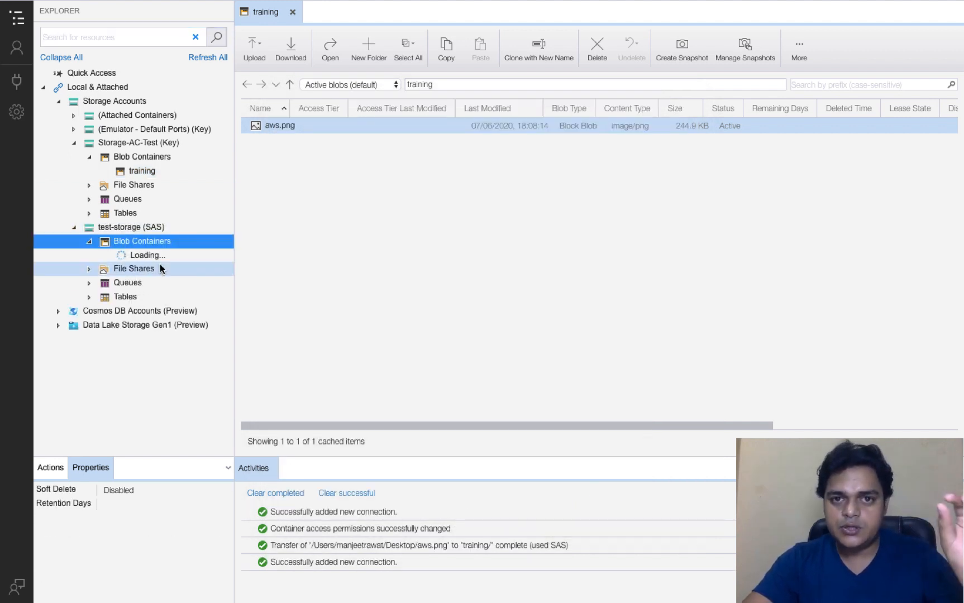